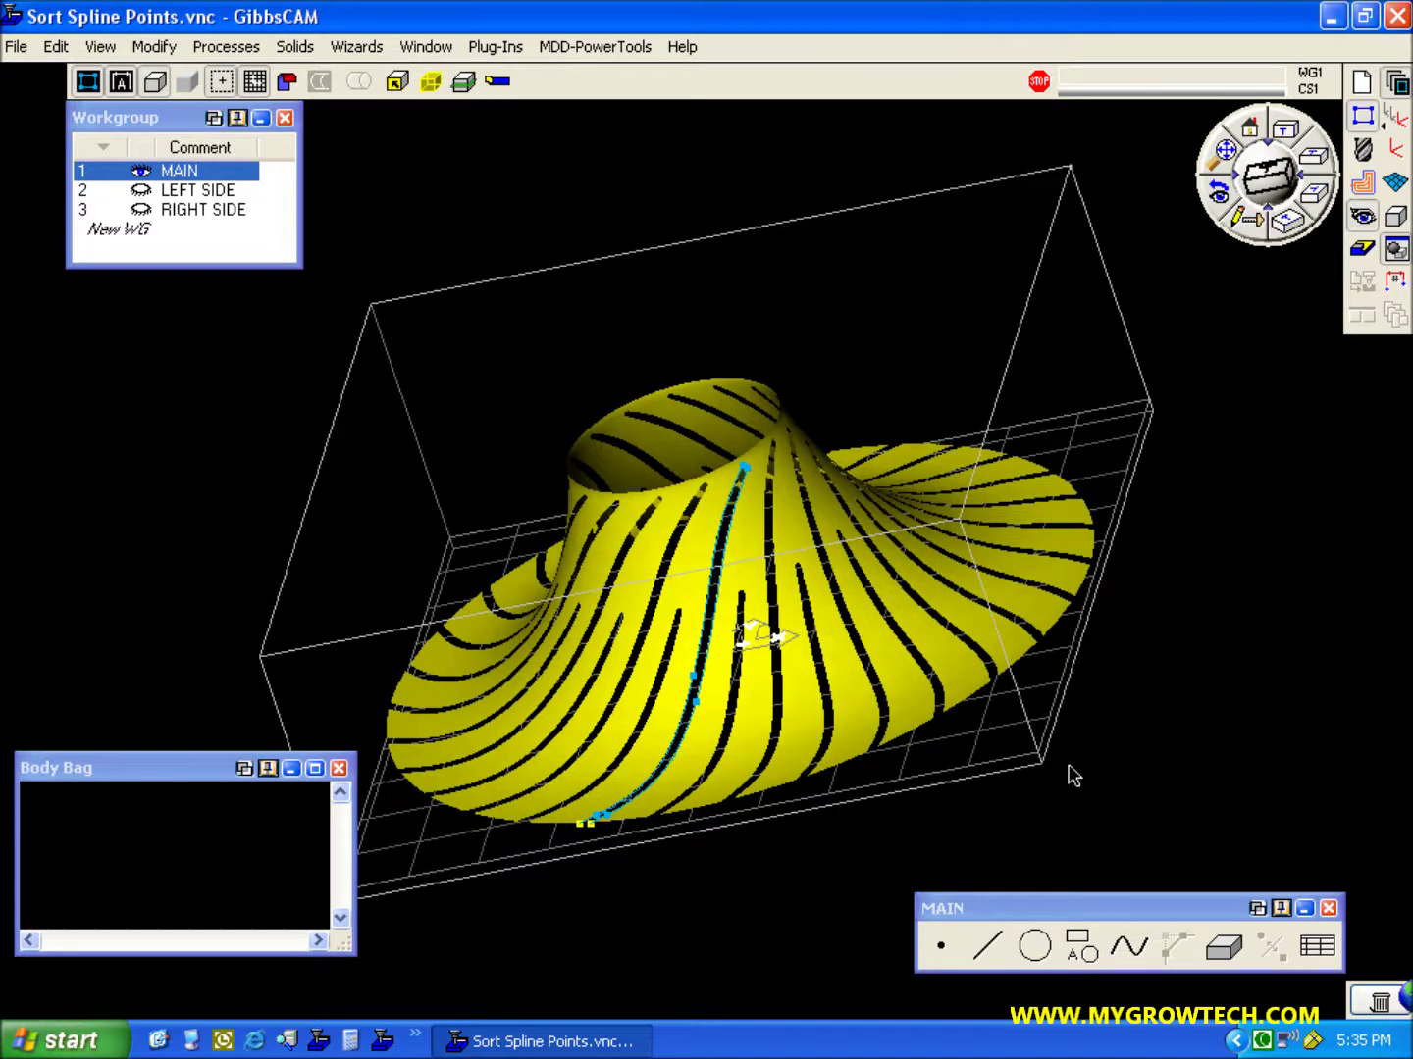
Put the yellow solid body away, close the Body Bag and show the remaining slot geometry in the top home view
middle_drag(1125, 640, 814, 728)
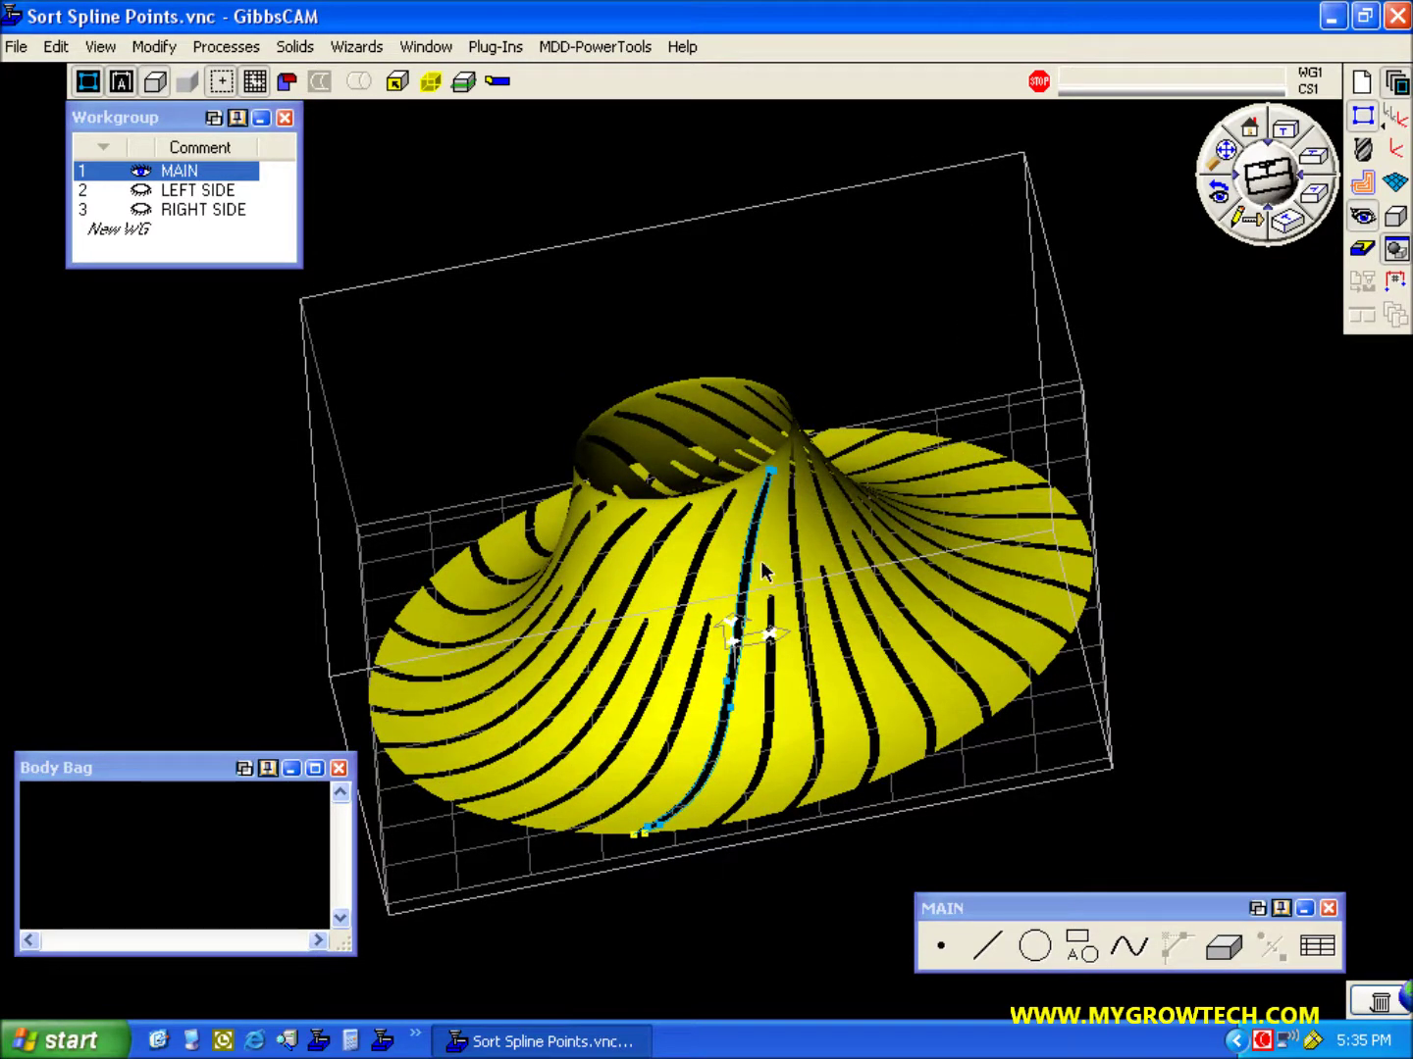
key(ctrl+b)
click(339, 768)
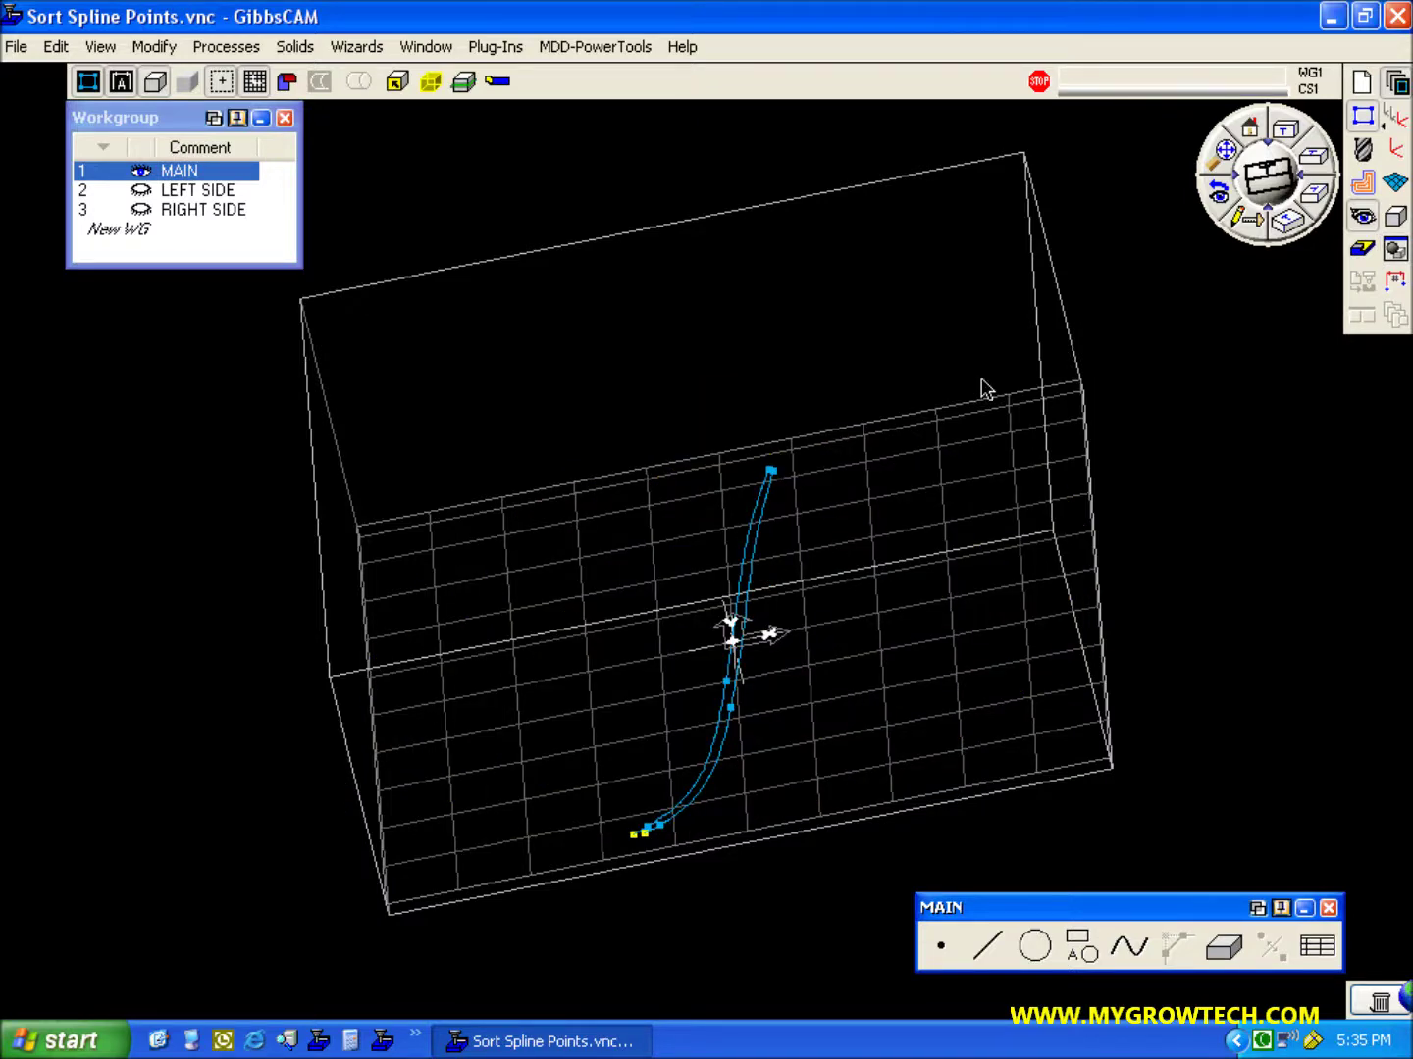
click(1249, 129)
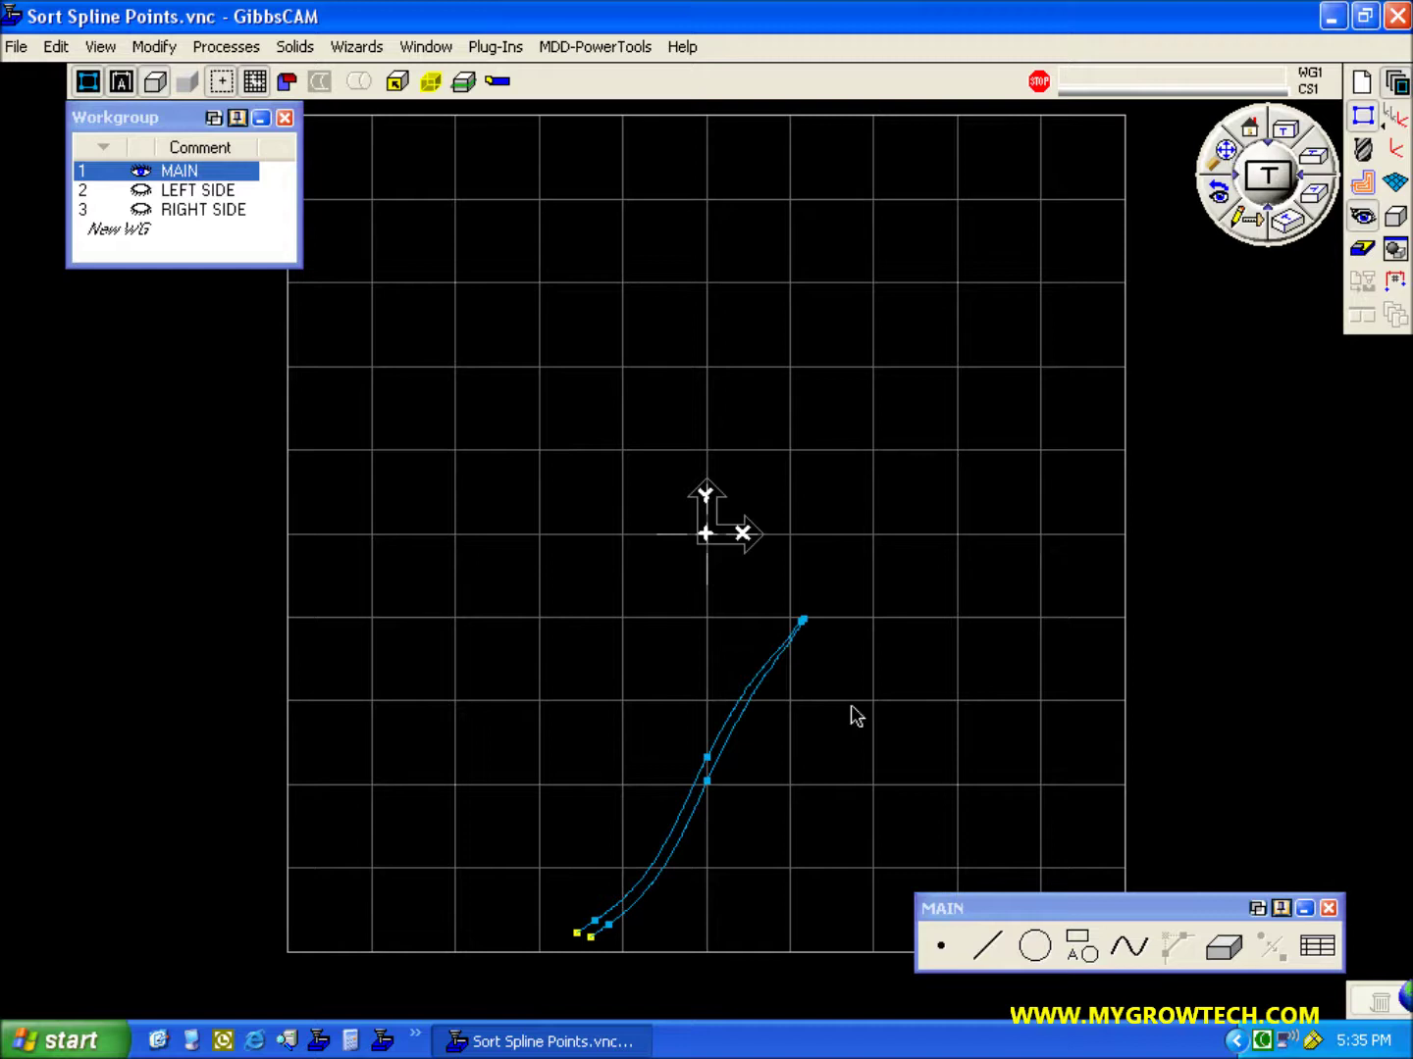
Copy the complete slot spline outline, including both long curves and the rounded tip, from the MAIN workgroup
click(596, 914)
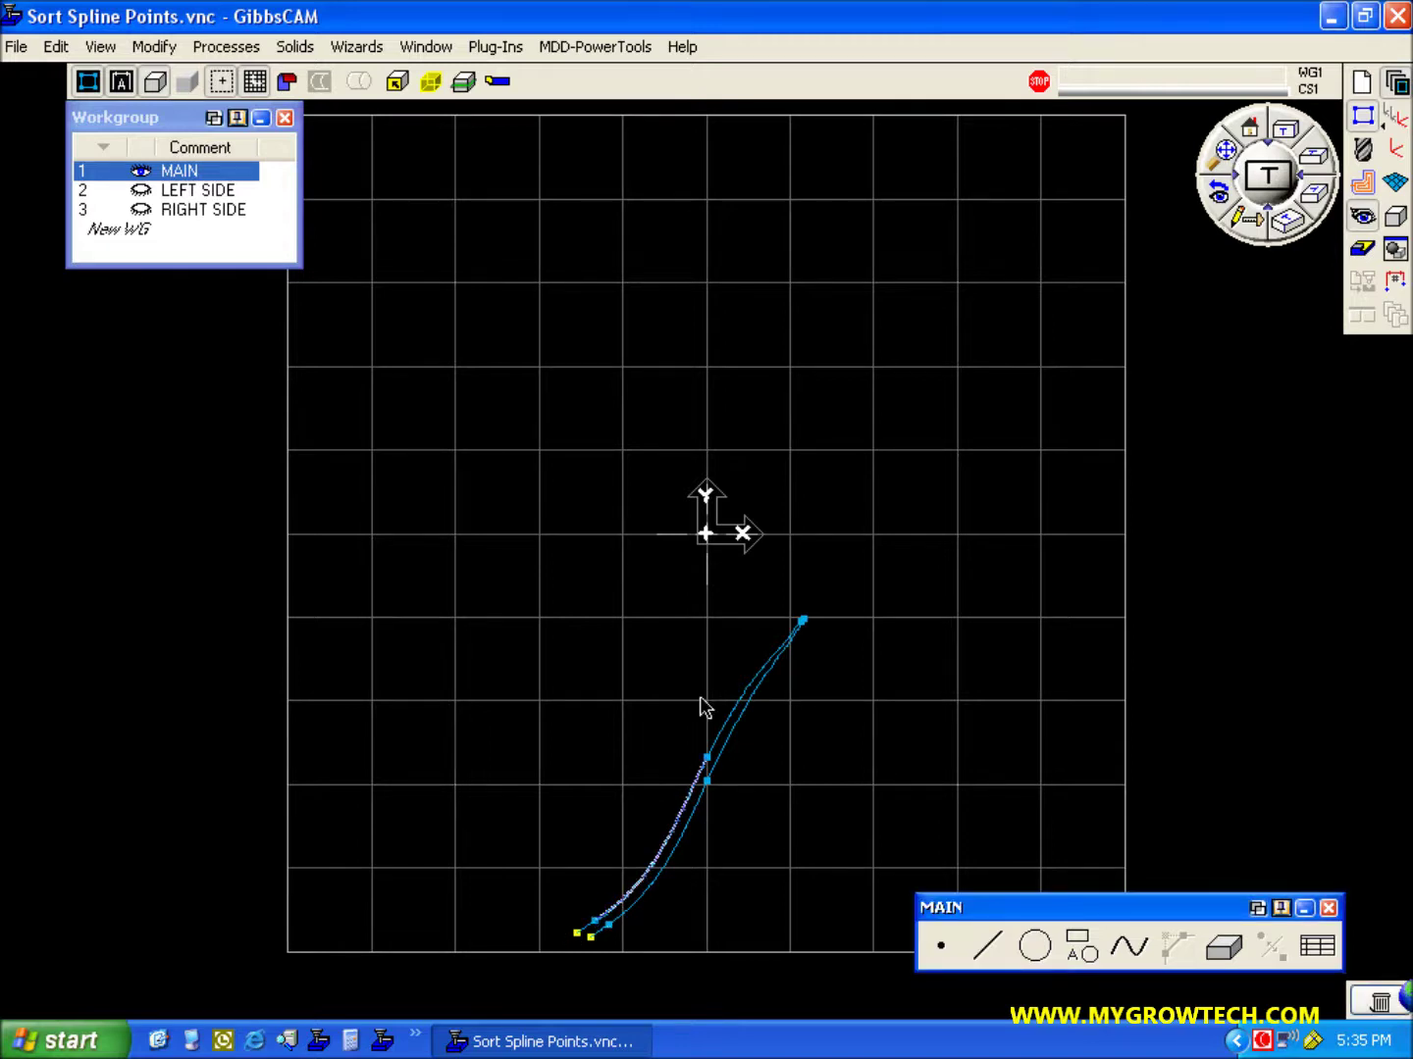
scroll(835, 672, up, 2)
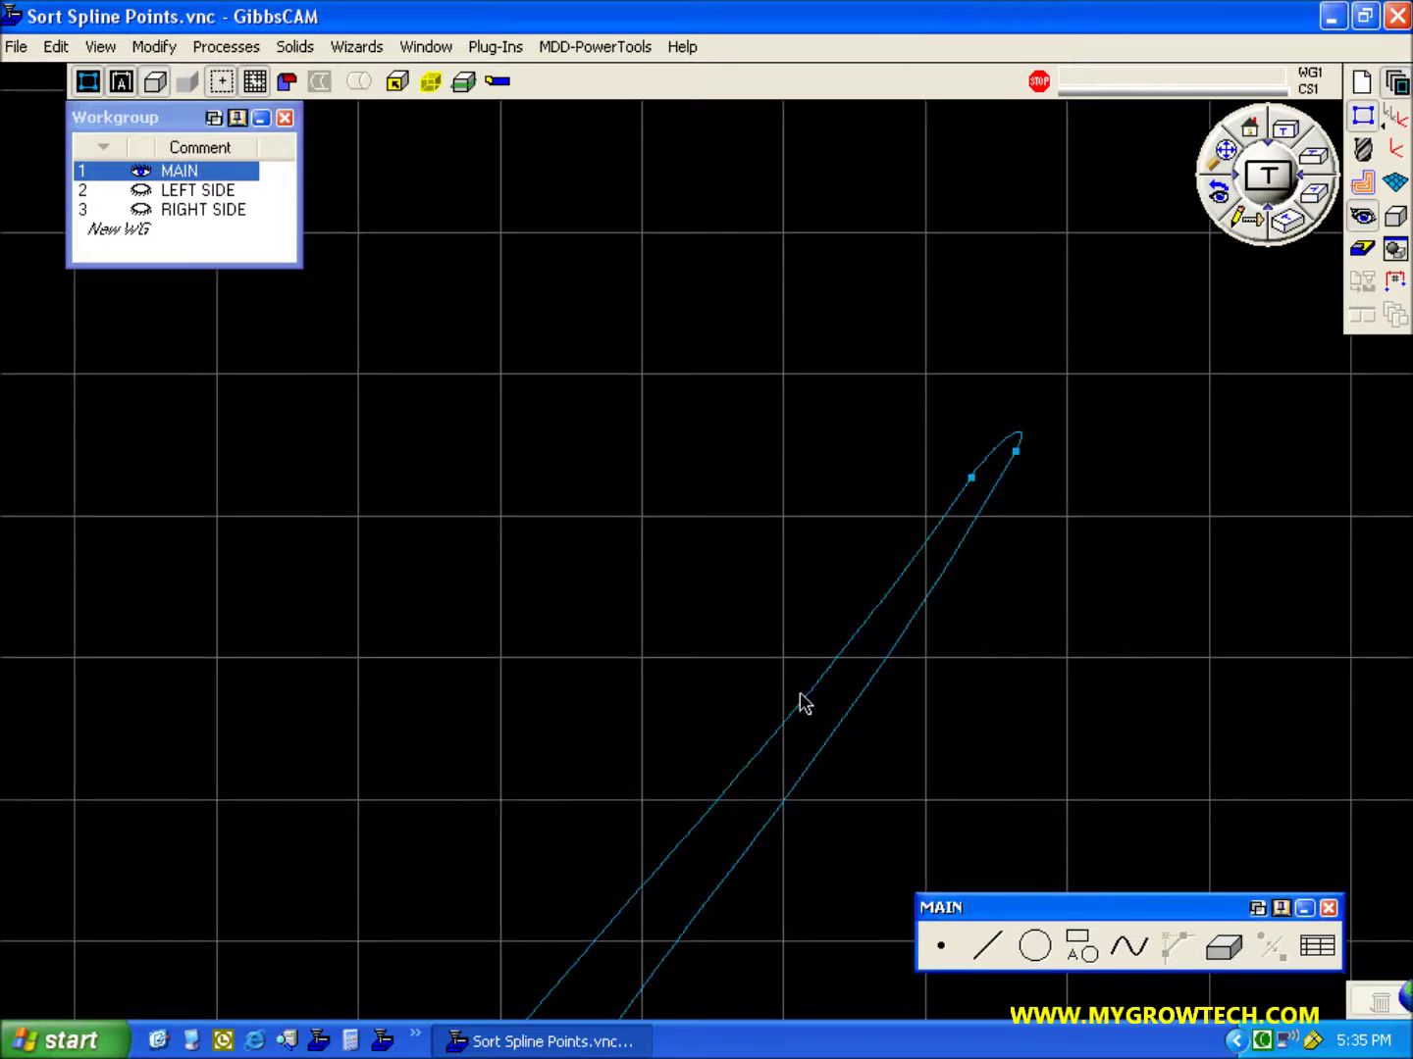
click(970, 478)
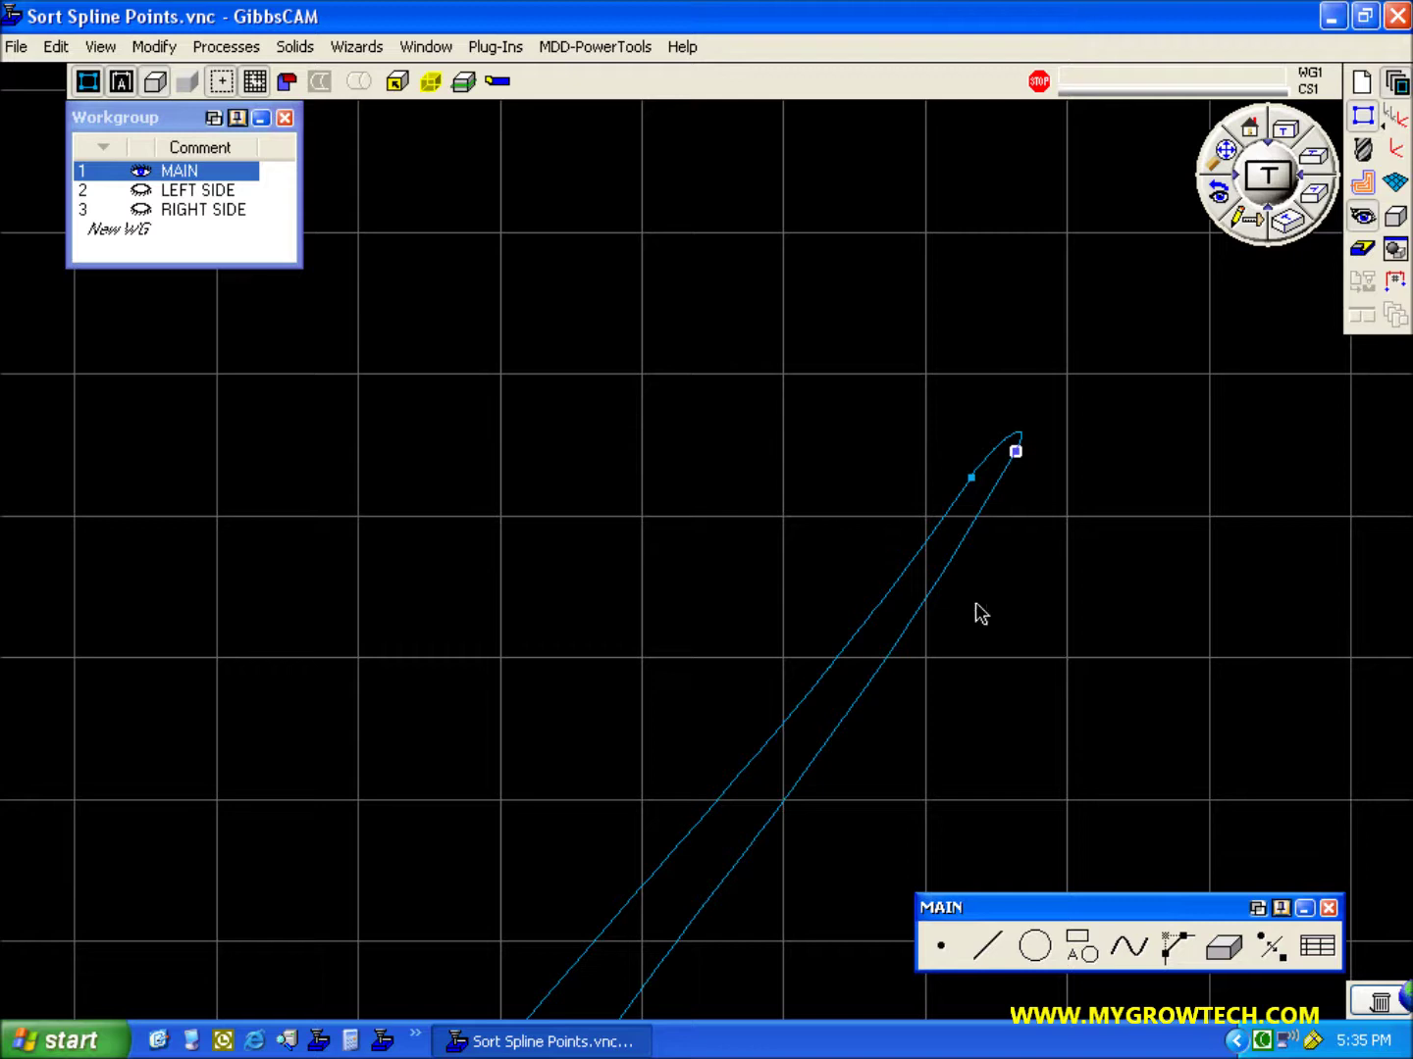
click(950, 564)
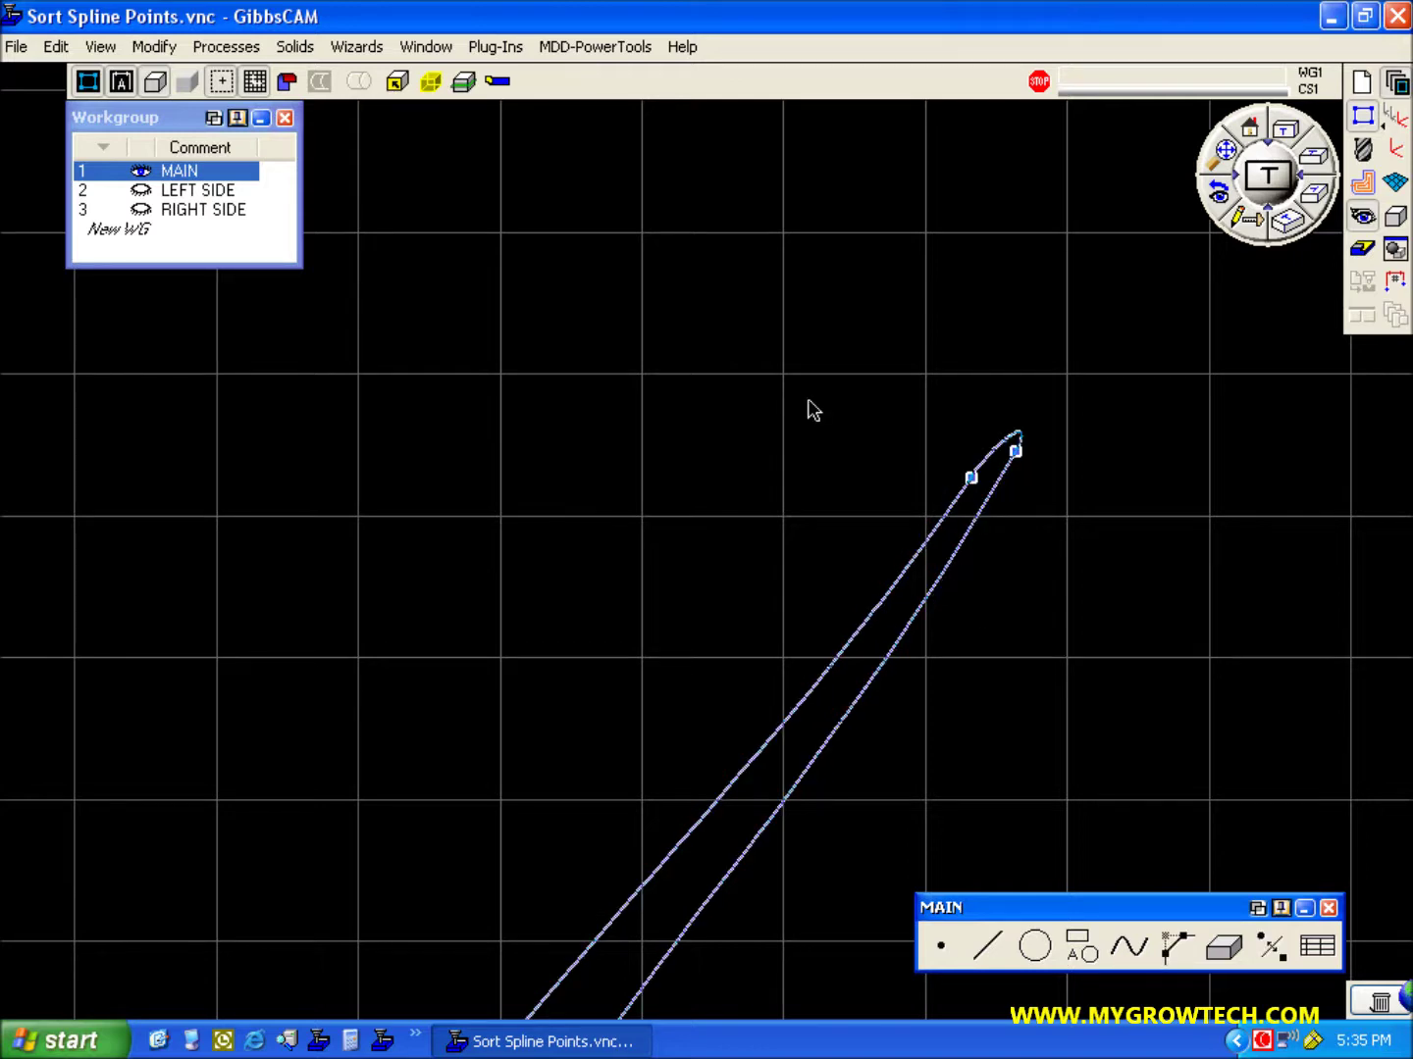
click(57, 47)
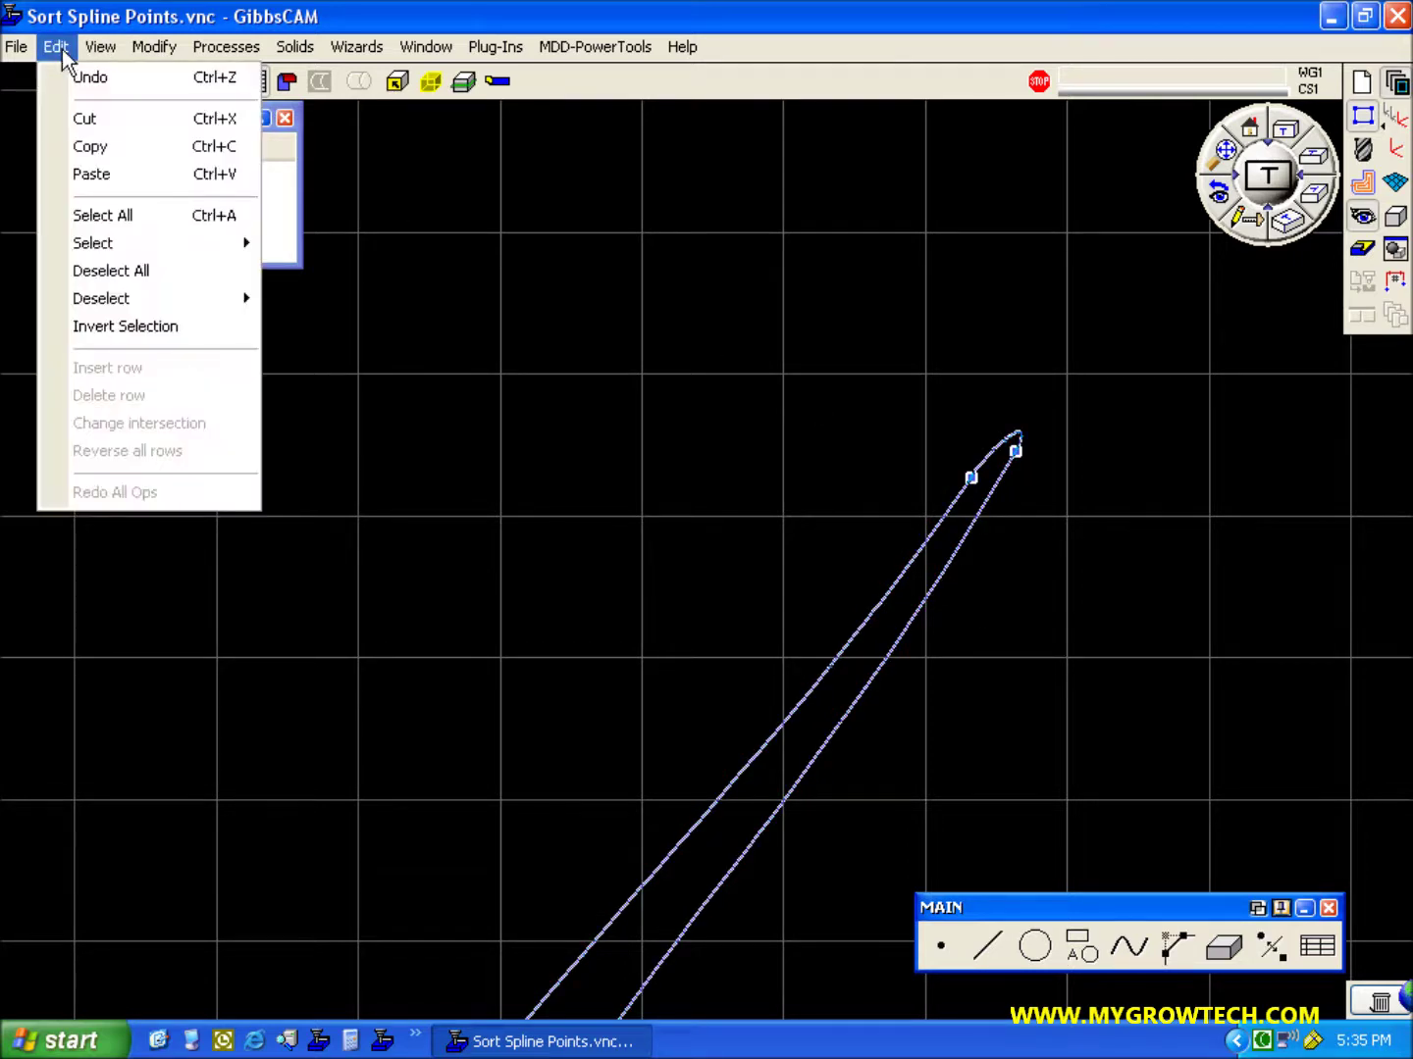
click(141, 149)
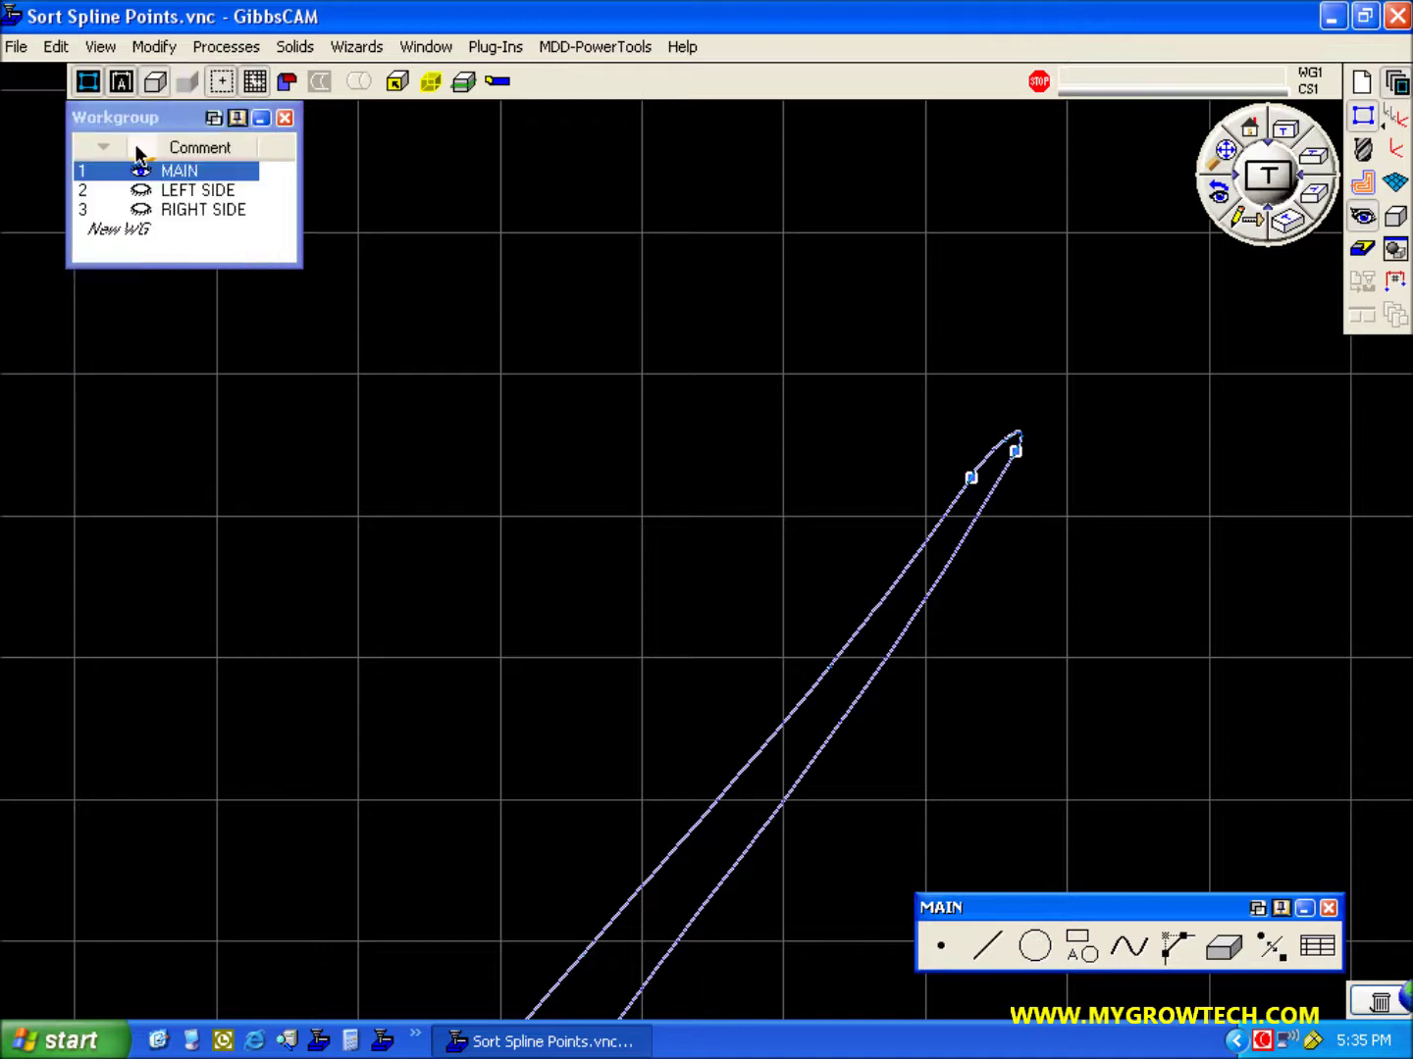
Paste the copied slot outline into both the LEFT SIDE and RIGHT SIDE workgroups
click(189, 197)
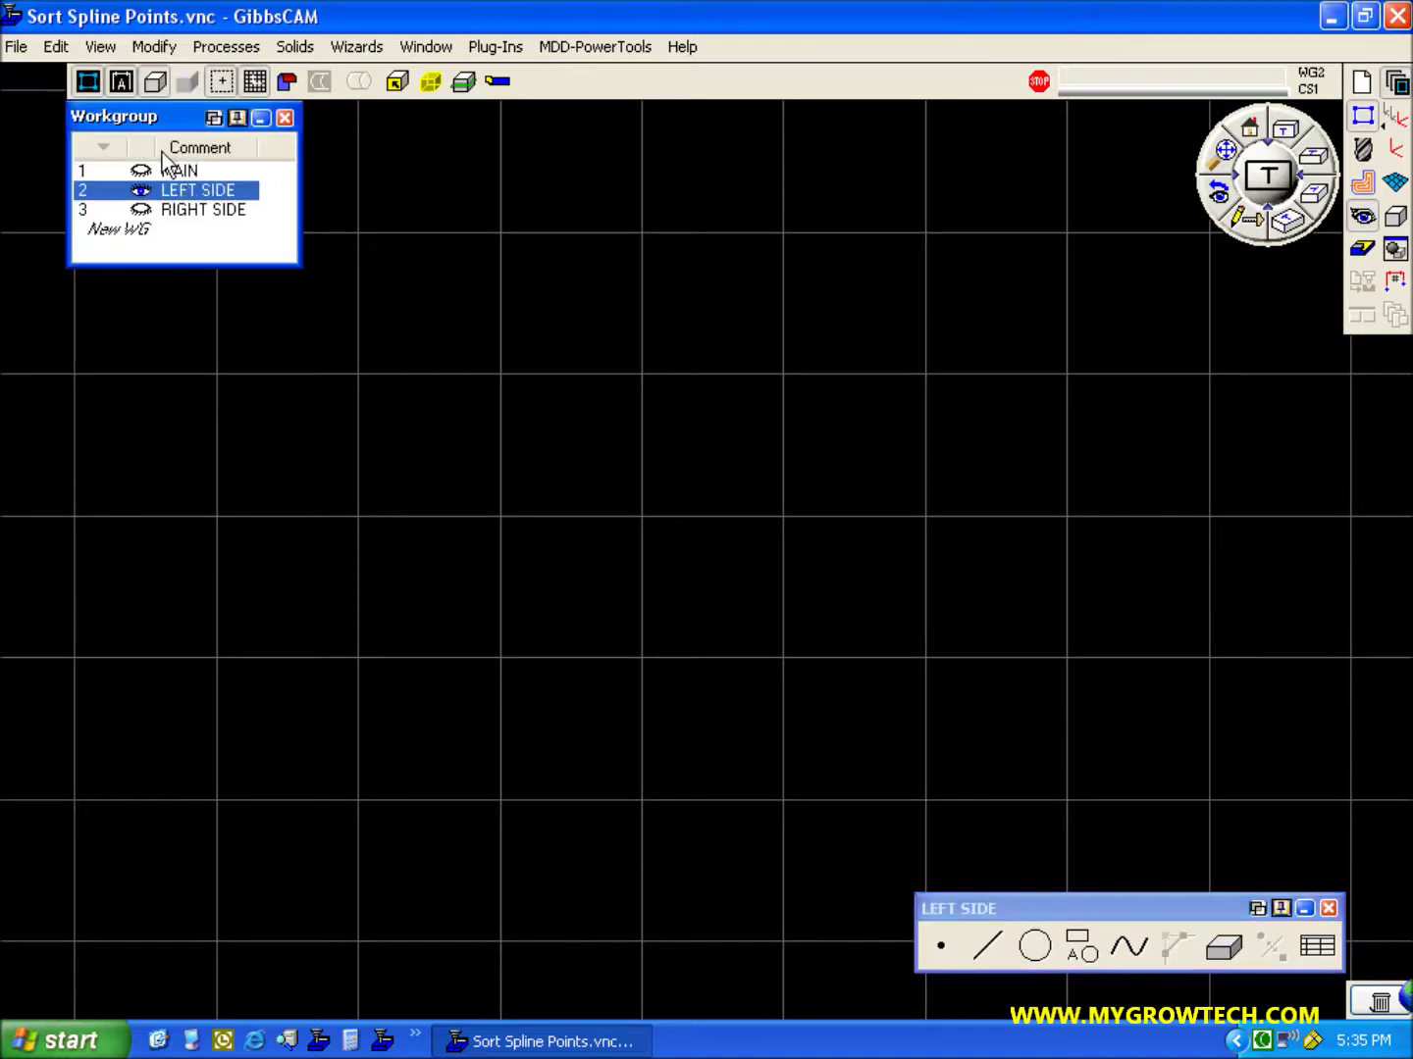
click(58, 48)
click(120, 173)
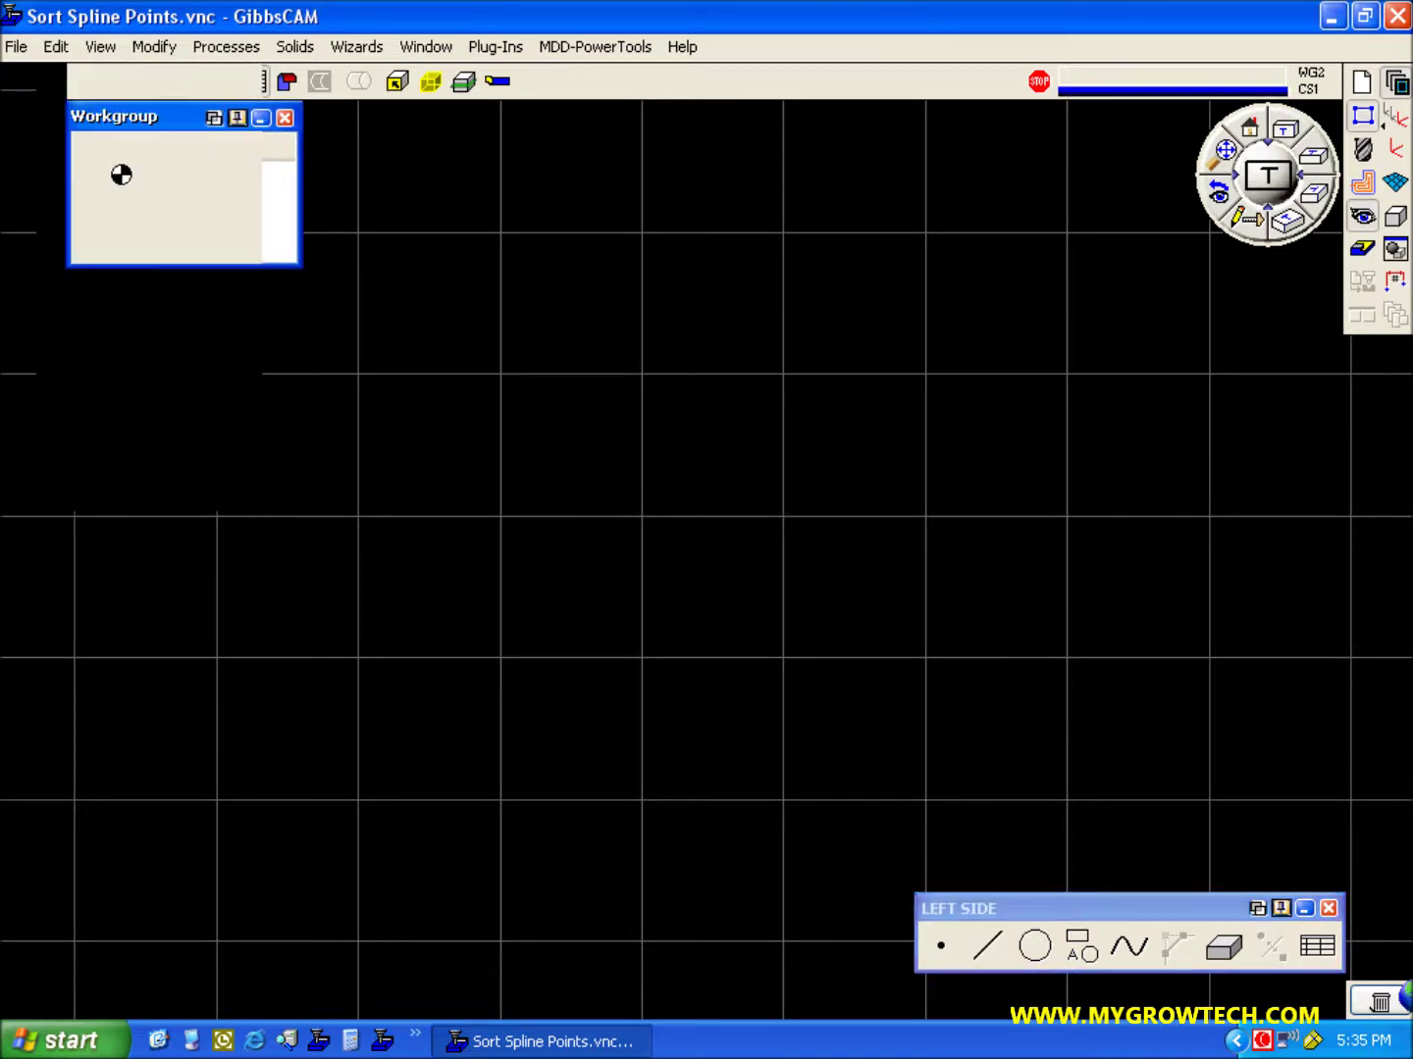
click(184, 210)
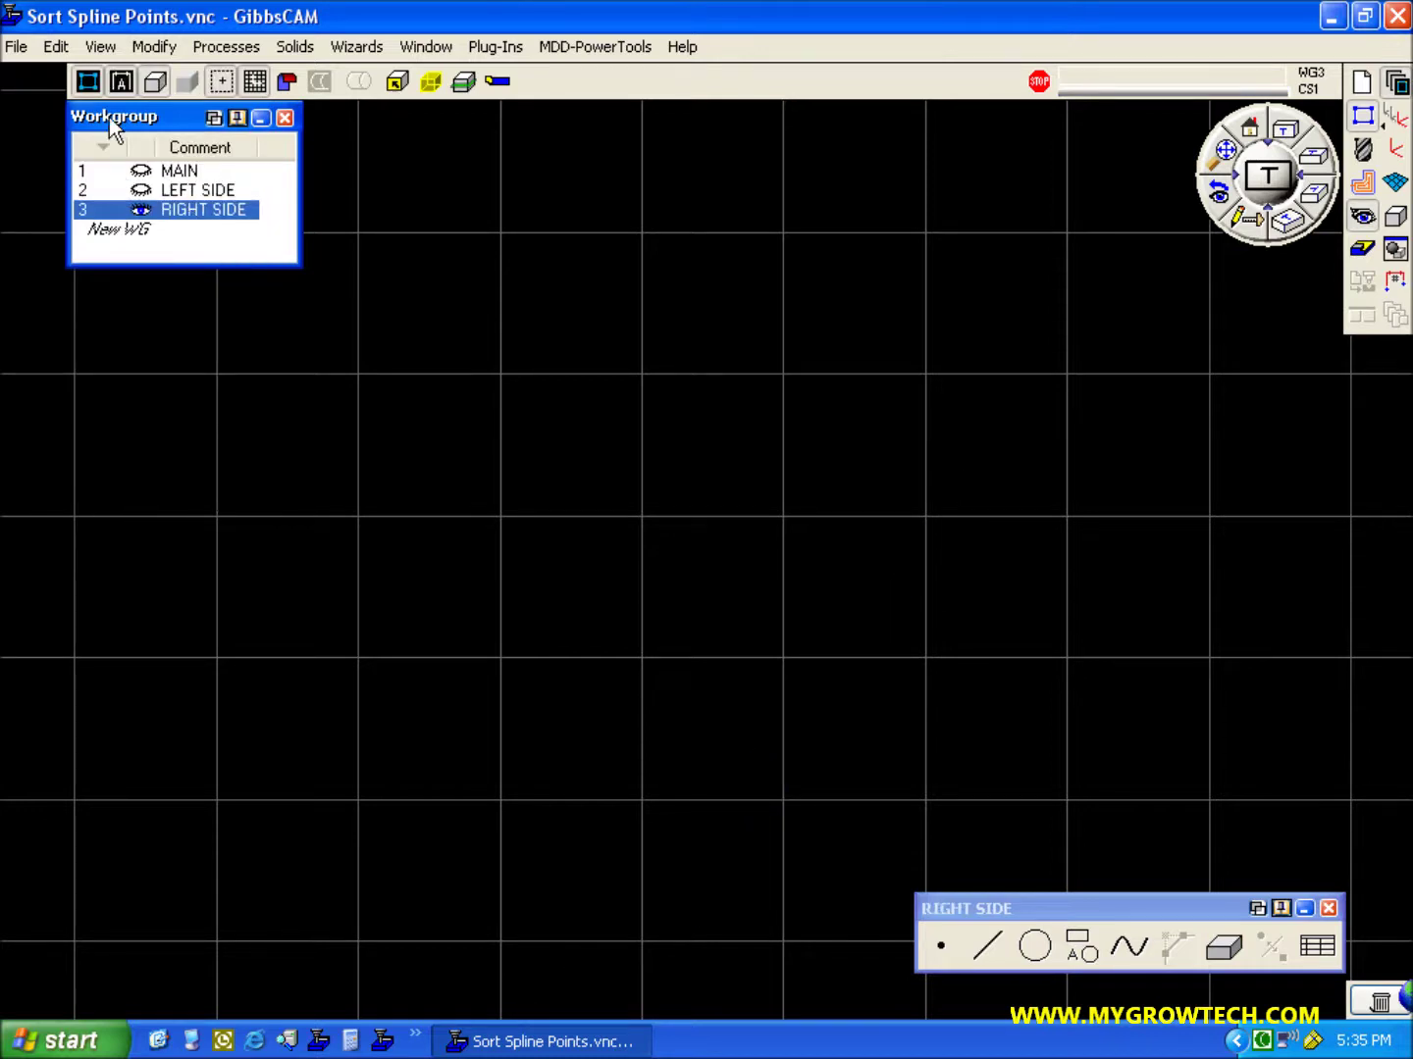
click(57, 47)
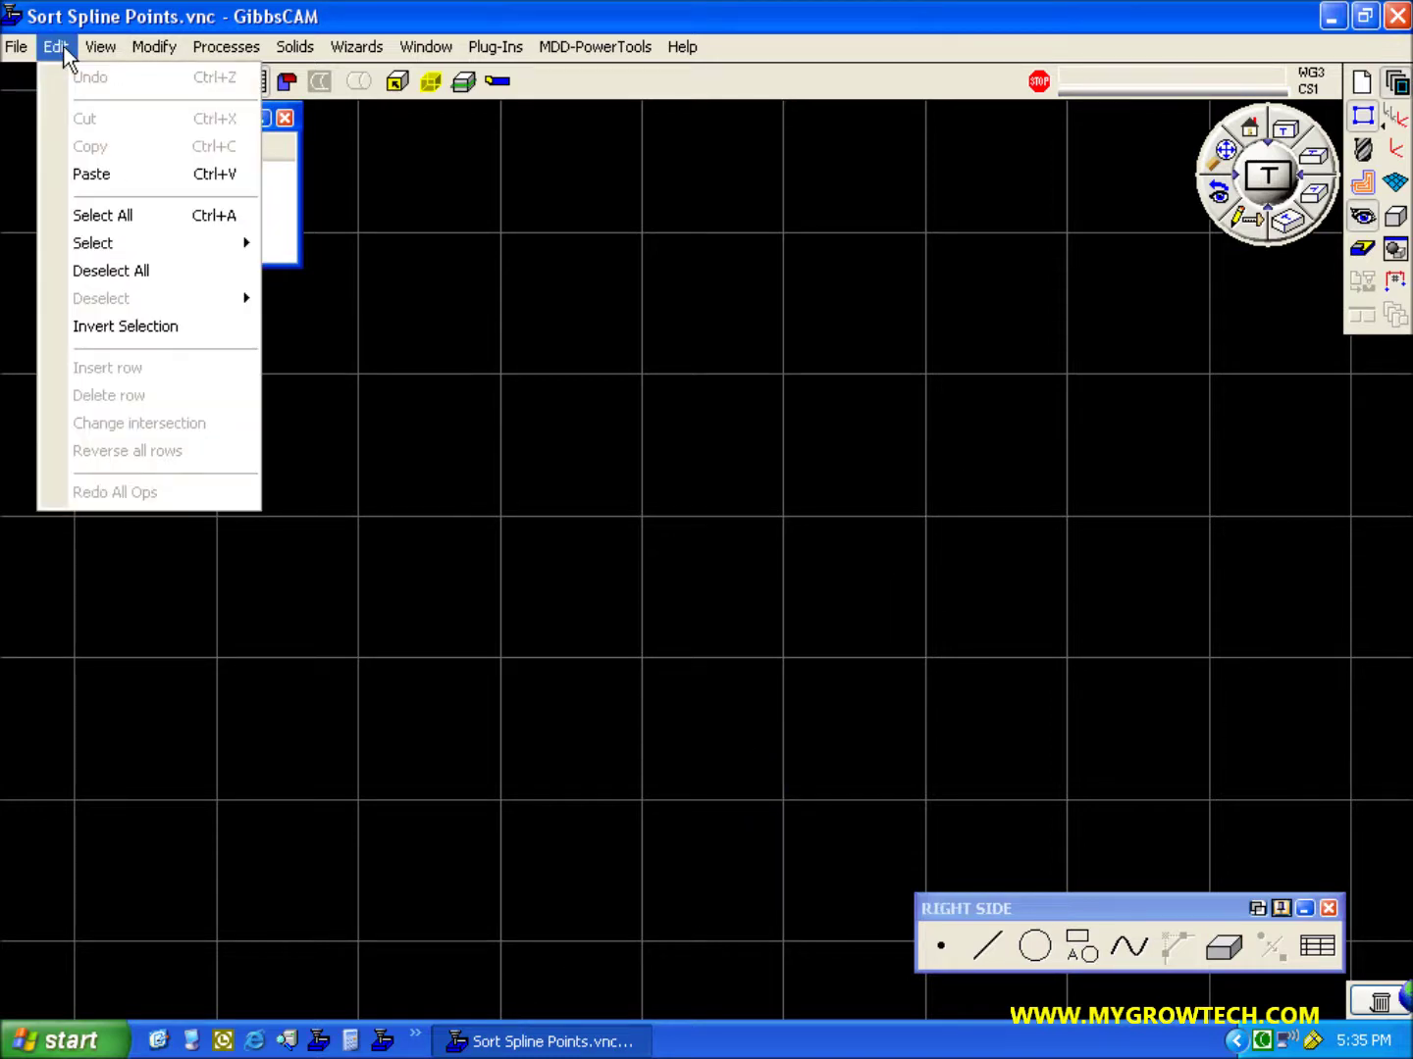
click(82, 174)
click(684, 385)
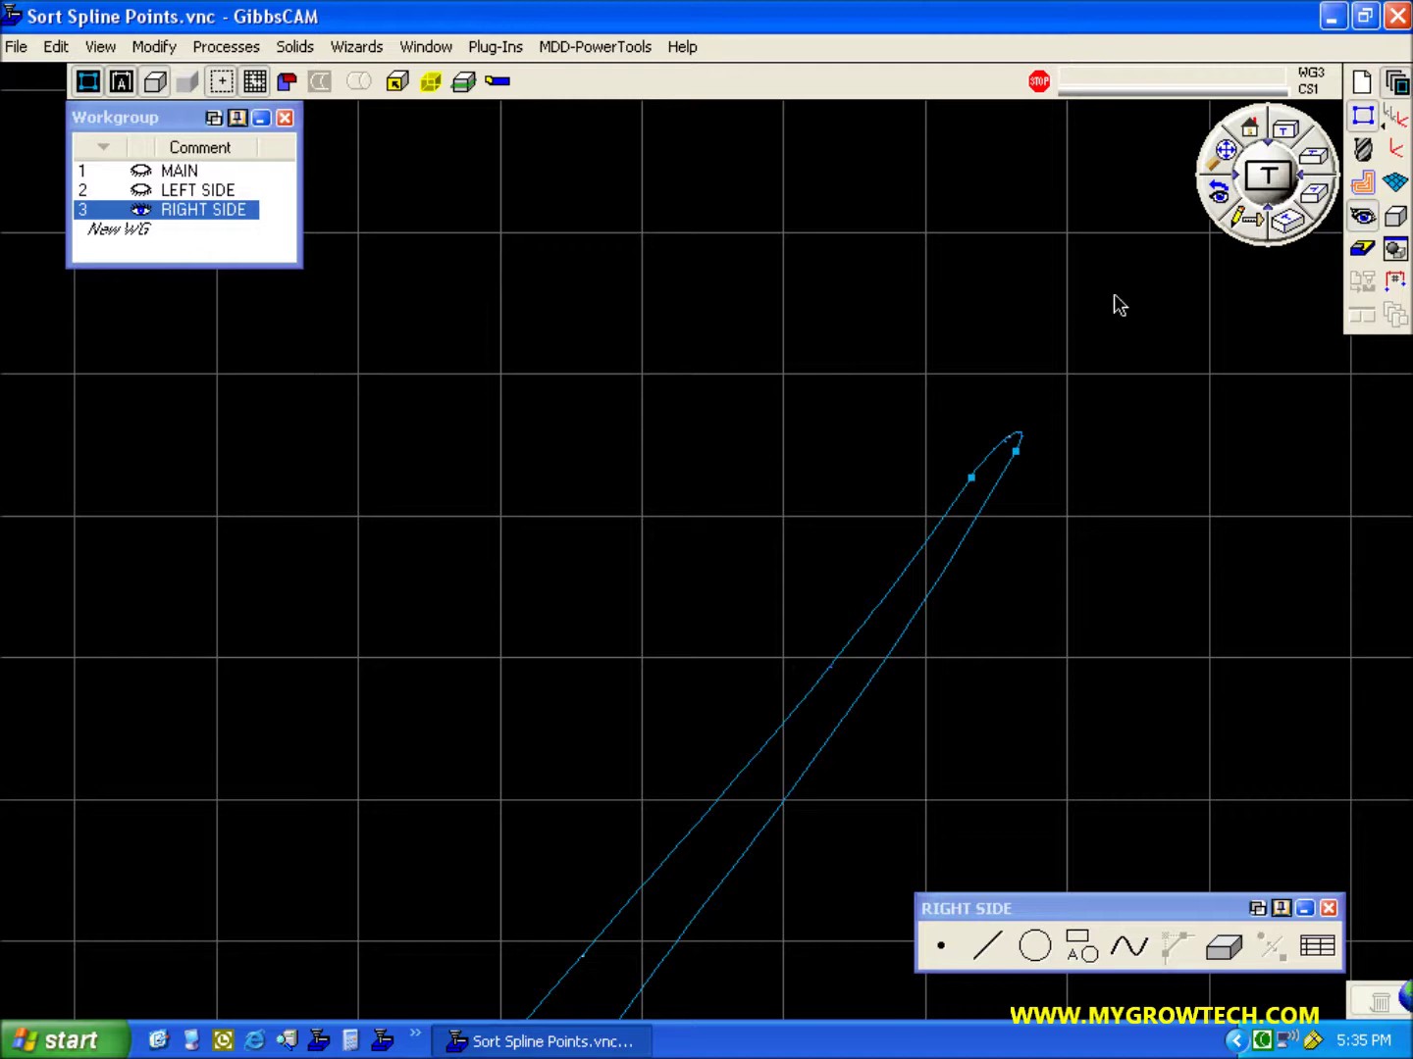
In the RIGHT SIDE workgroup, disconnect the outline where the right curve meets the tip and delete the left curve with the tip
click(1220, 191)
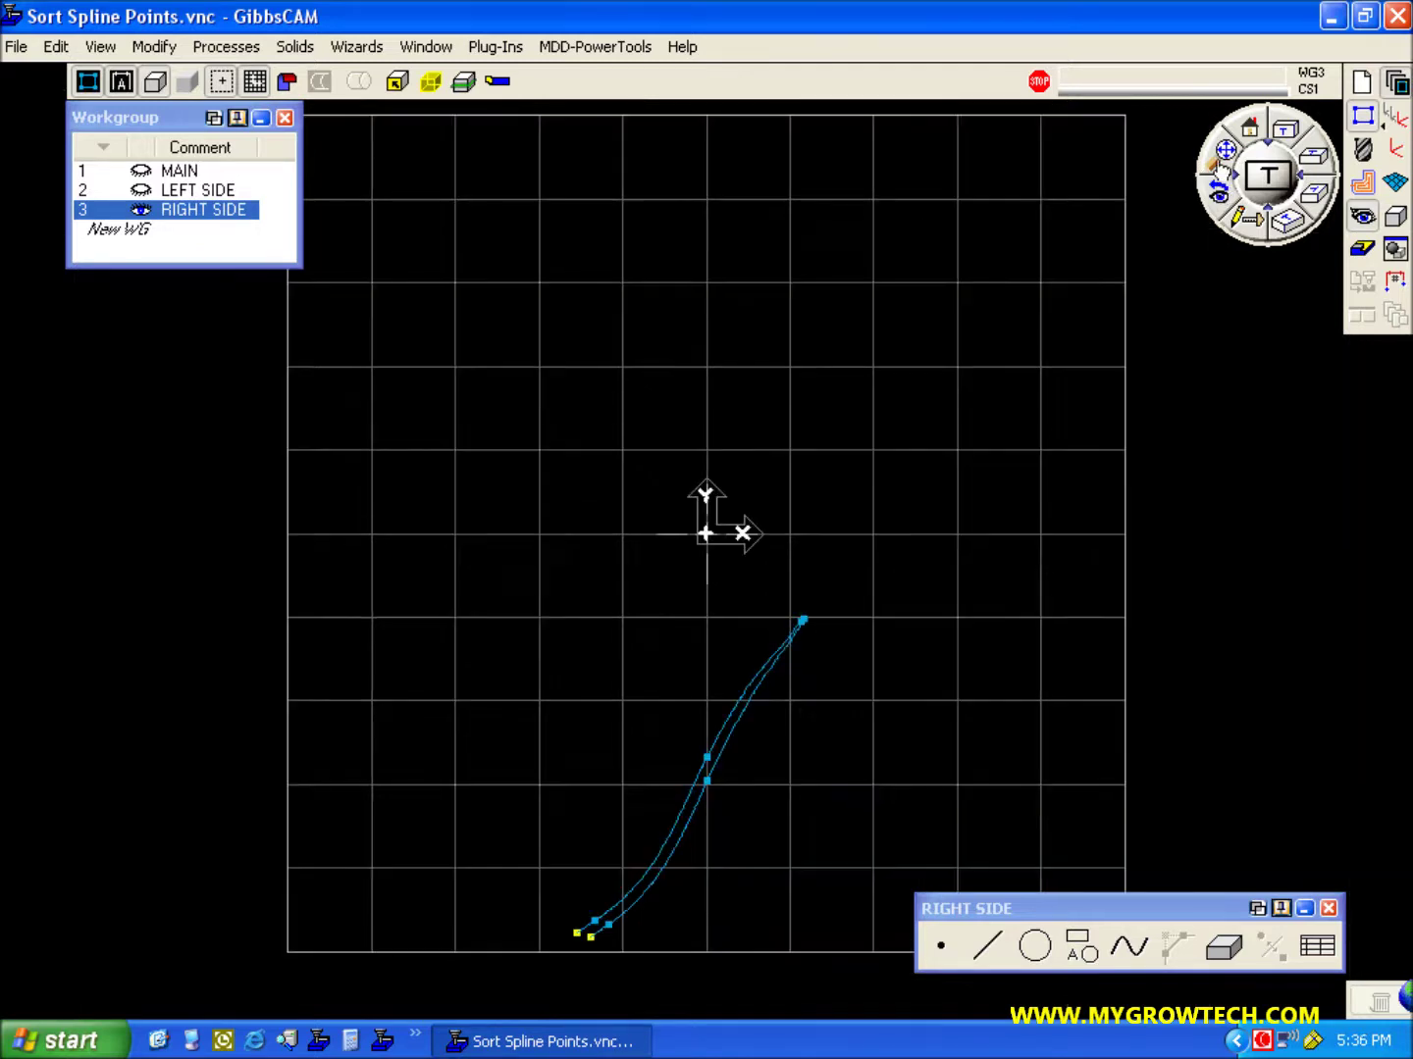
drag(816, 581, 552, 974)
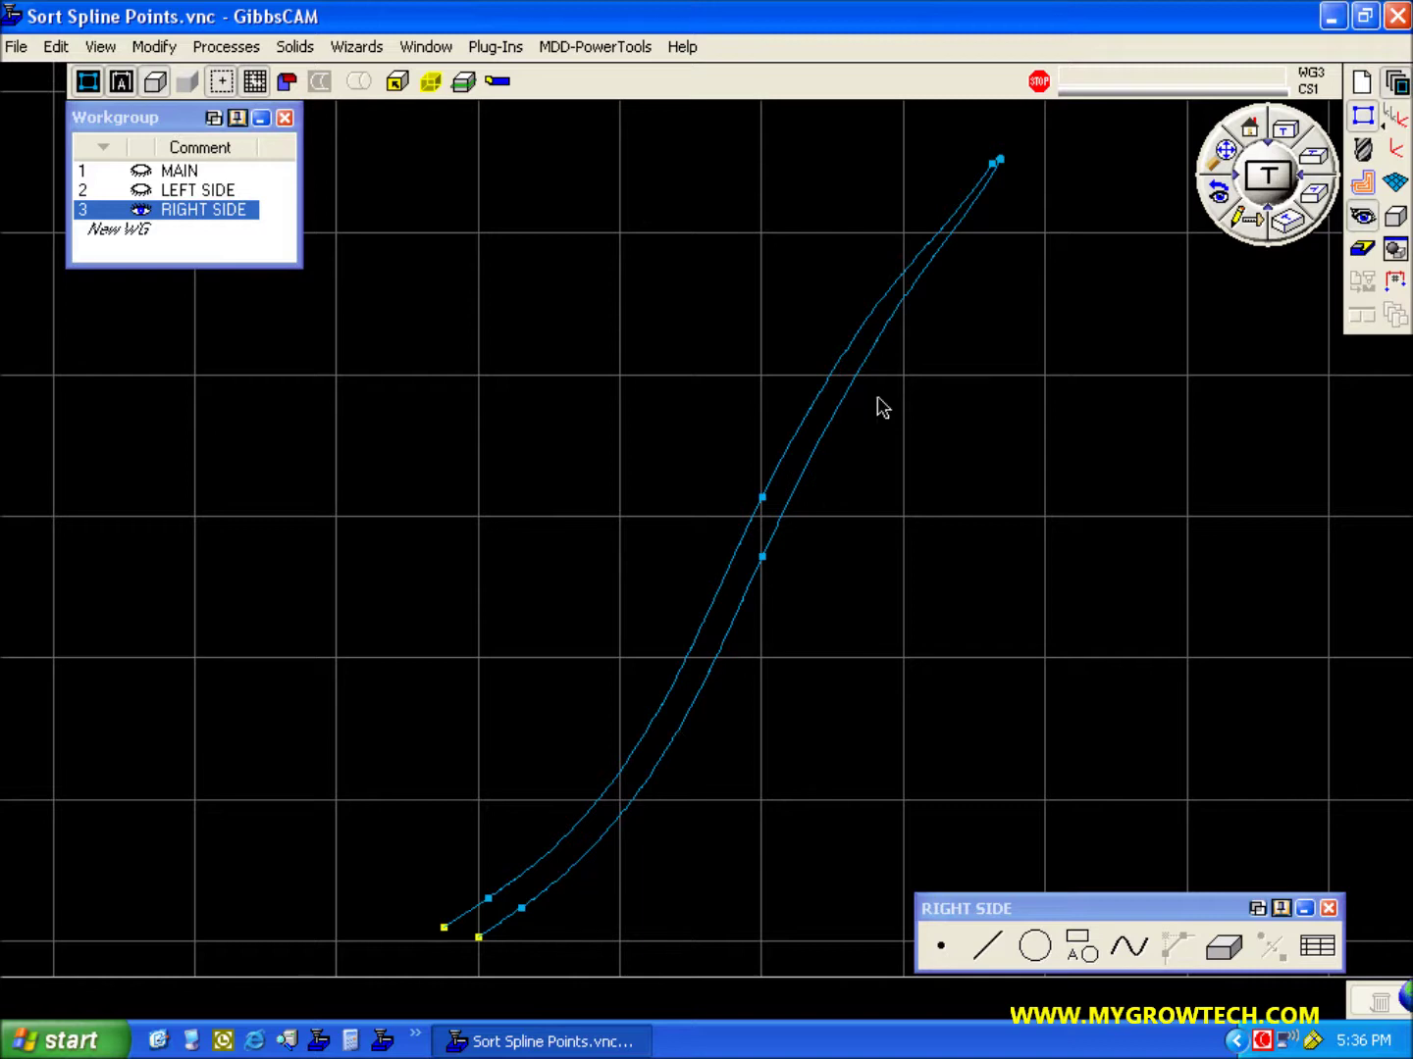
drag(923, 141, 1046, 219)
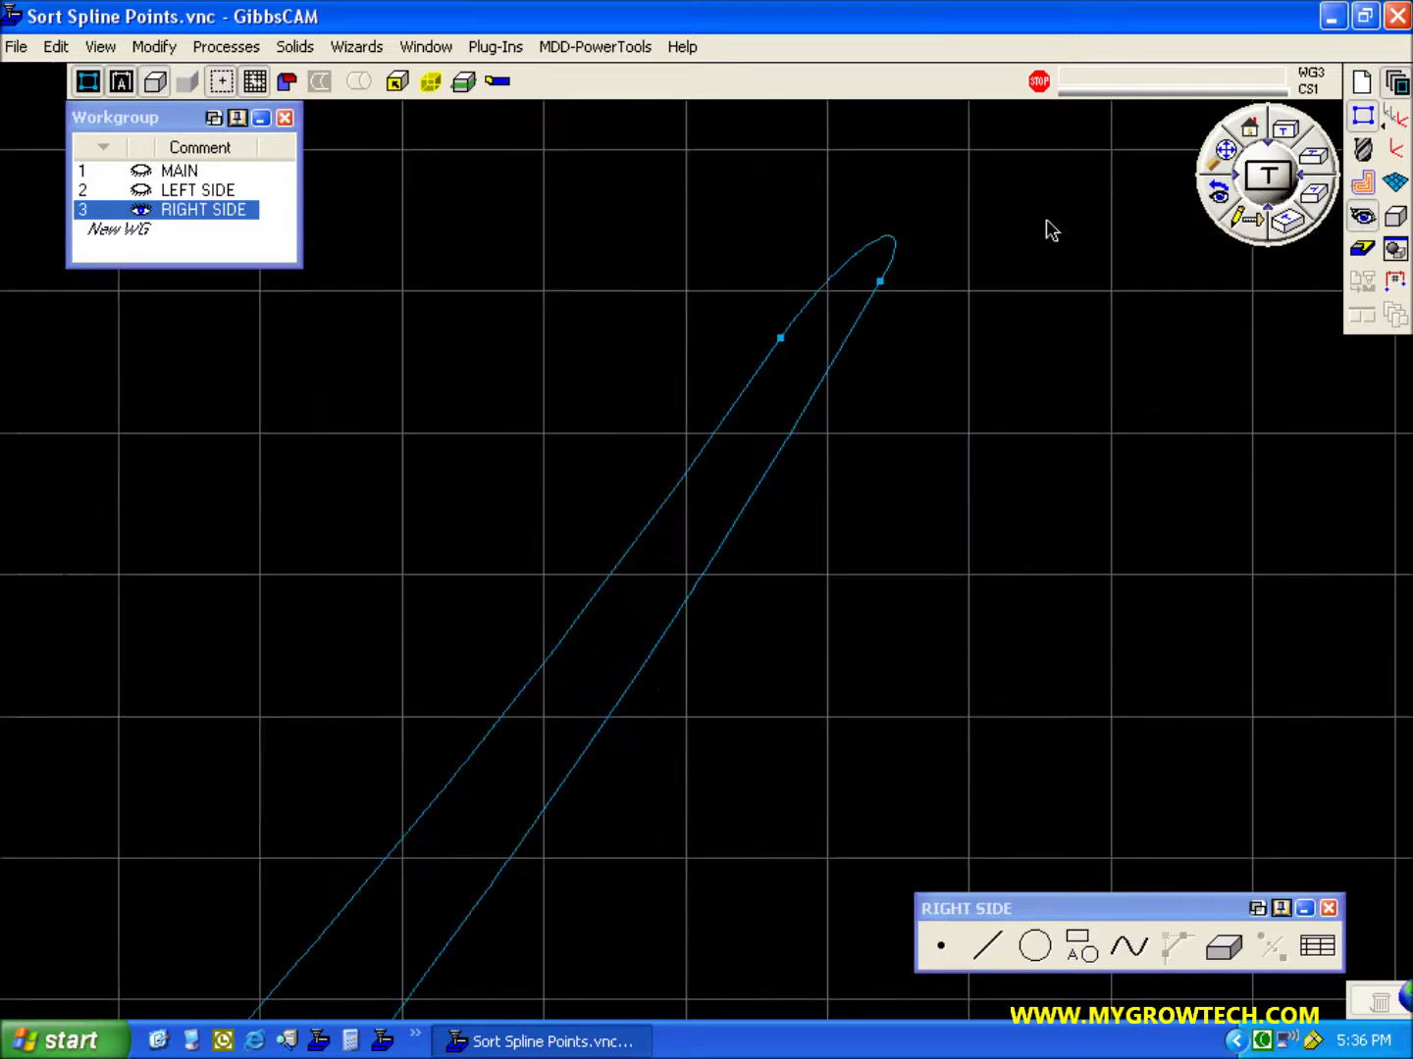
click(880, 282)
click(873, 312)
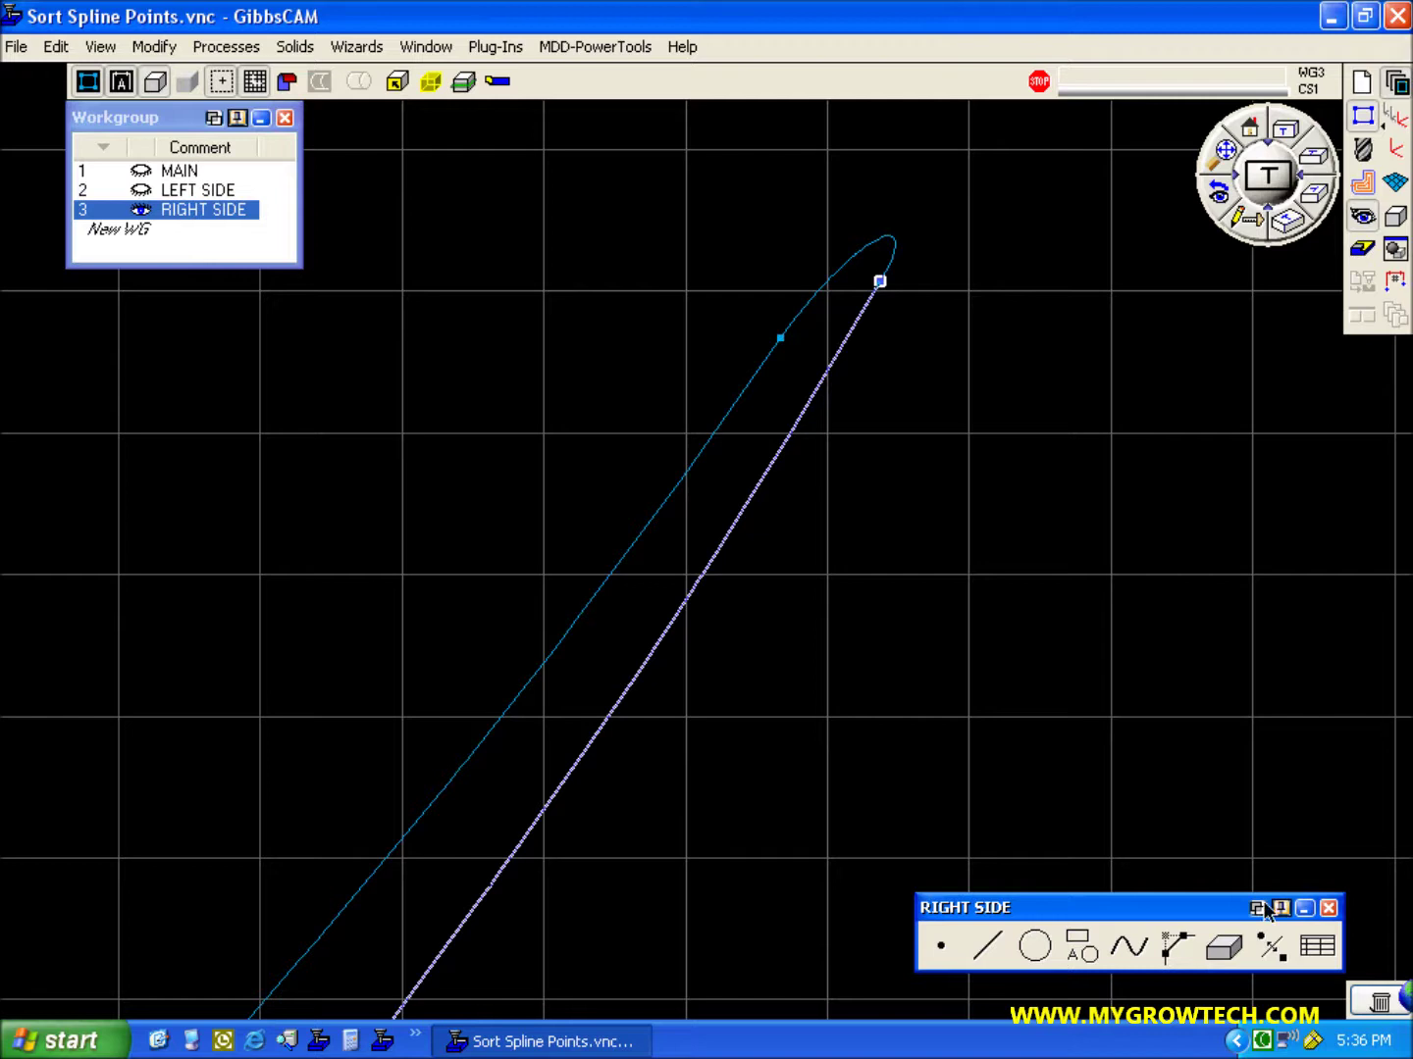
click(1267, 950)
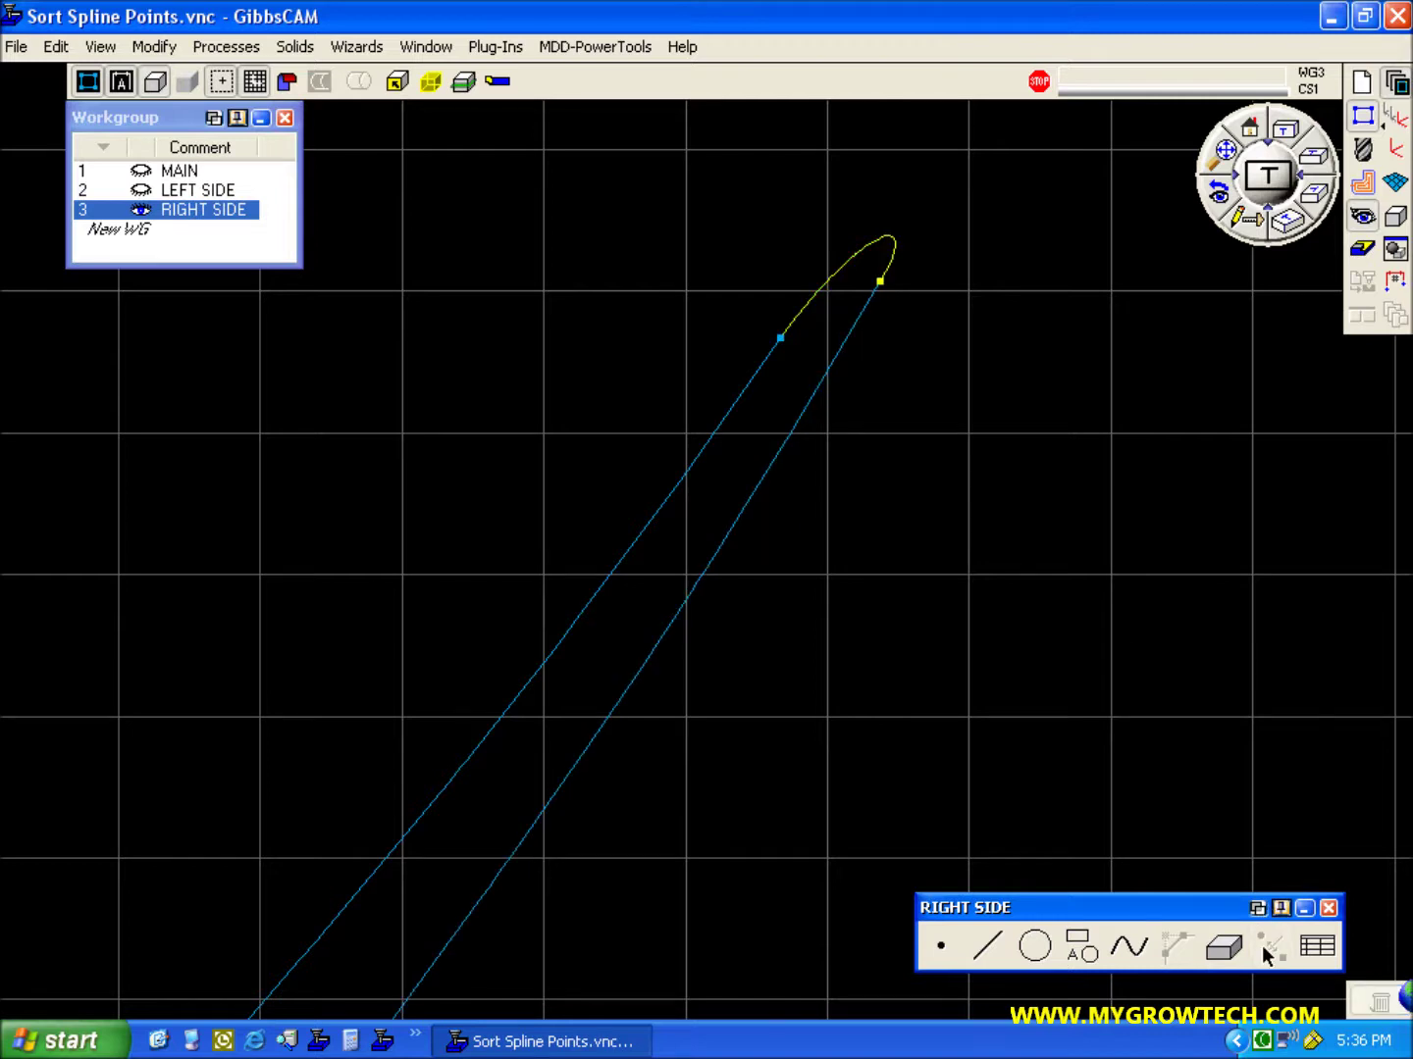
click(726, 420)
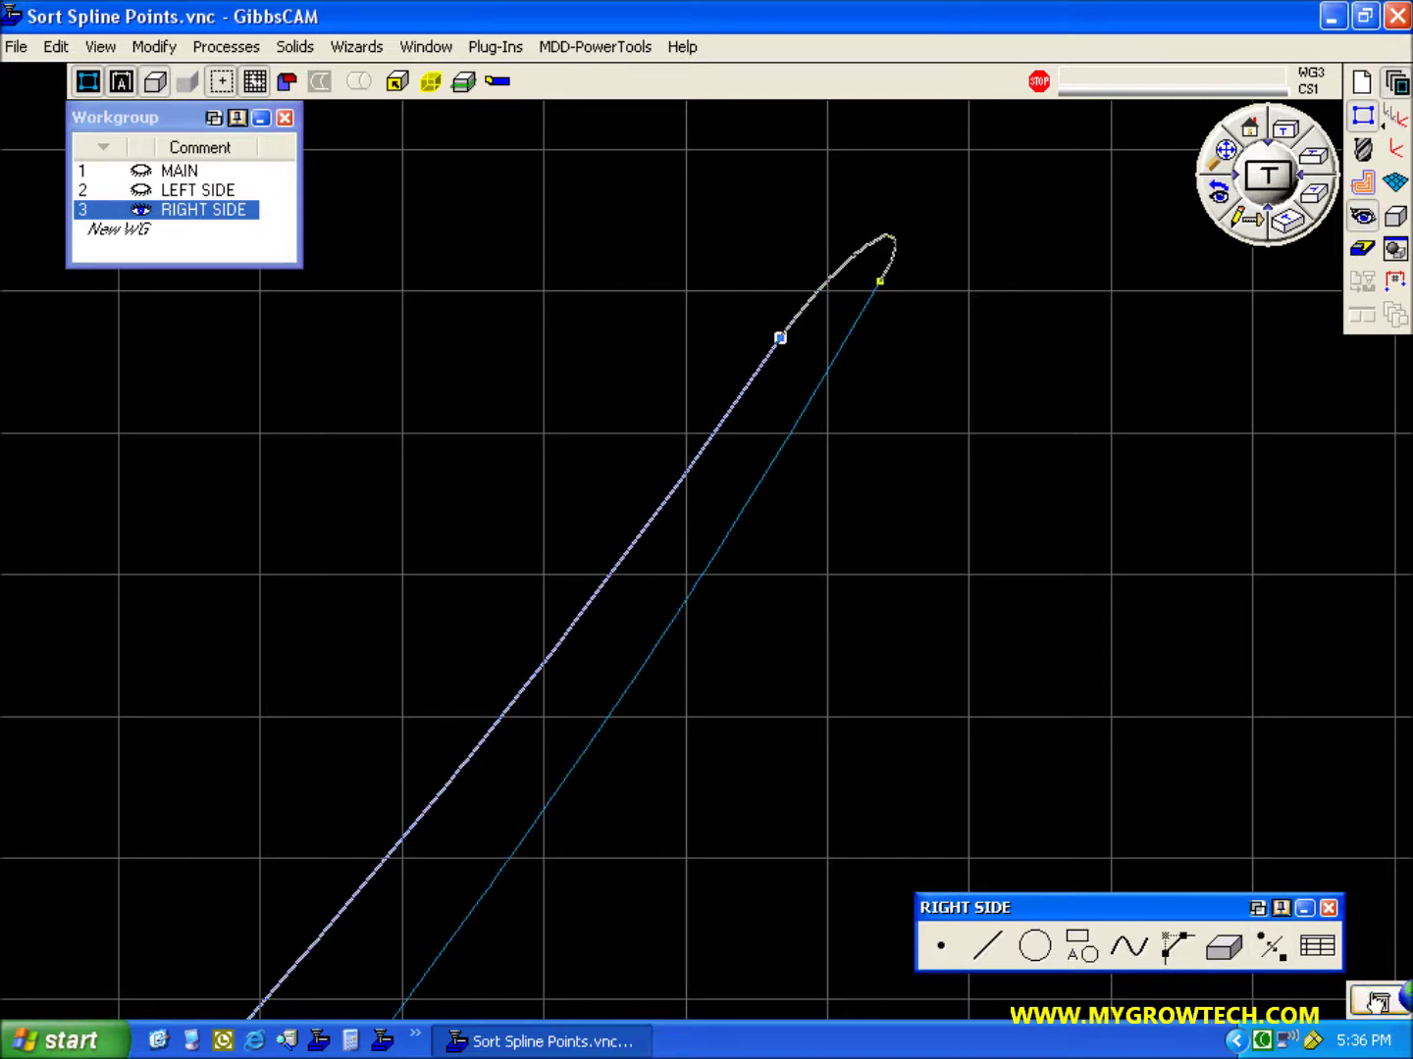
click(1376, 1000)
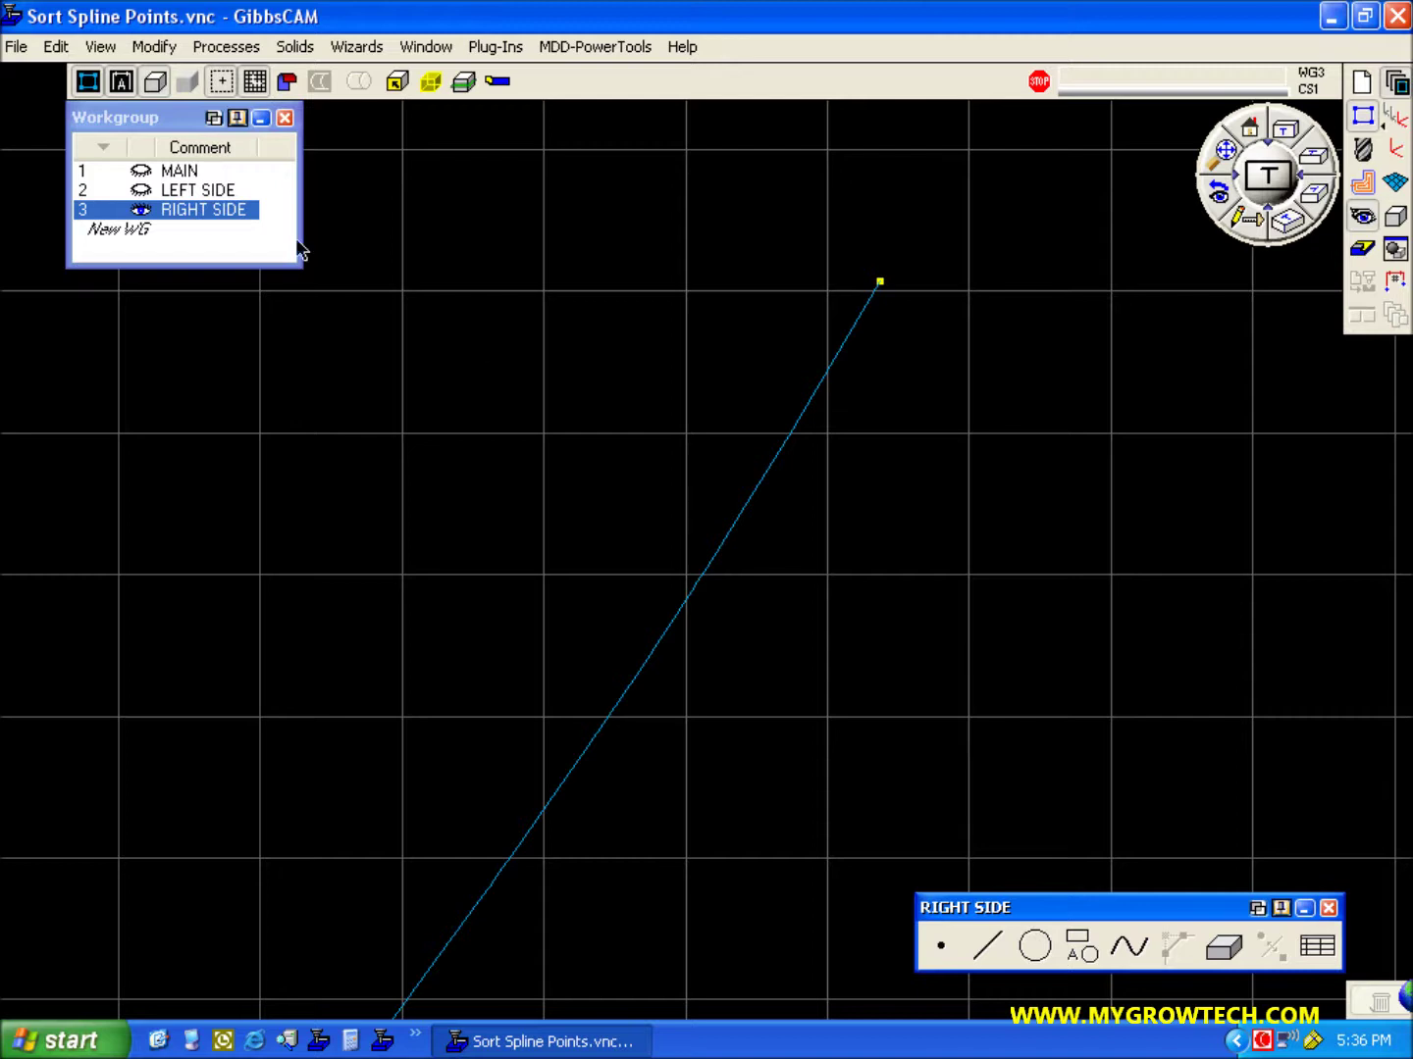
In the LEFT SIDE workgroup, disconnect the outline at the tip's right end point and delete the right curve
click(211, 199)
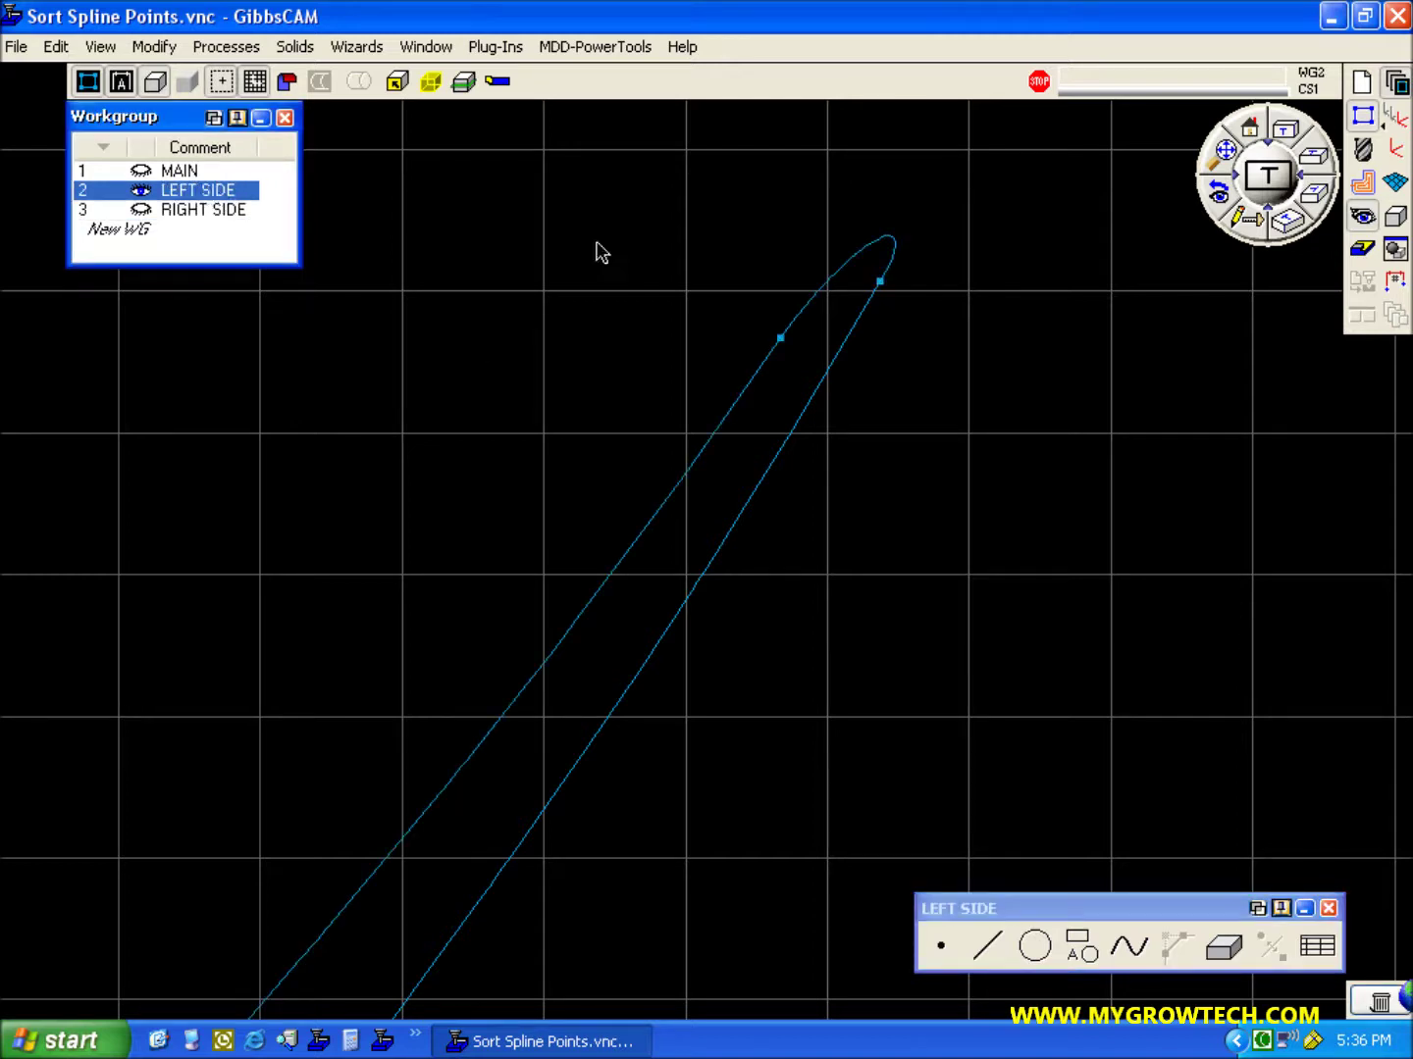
click(882, 285)
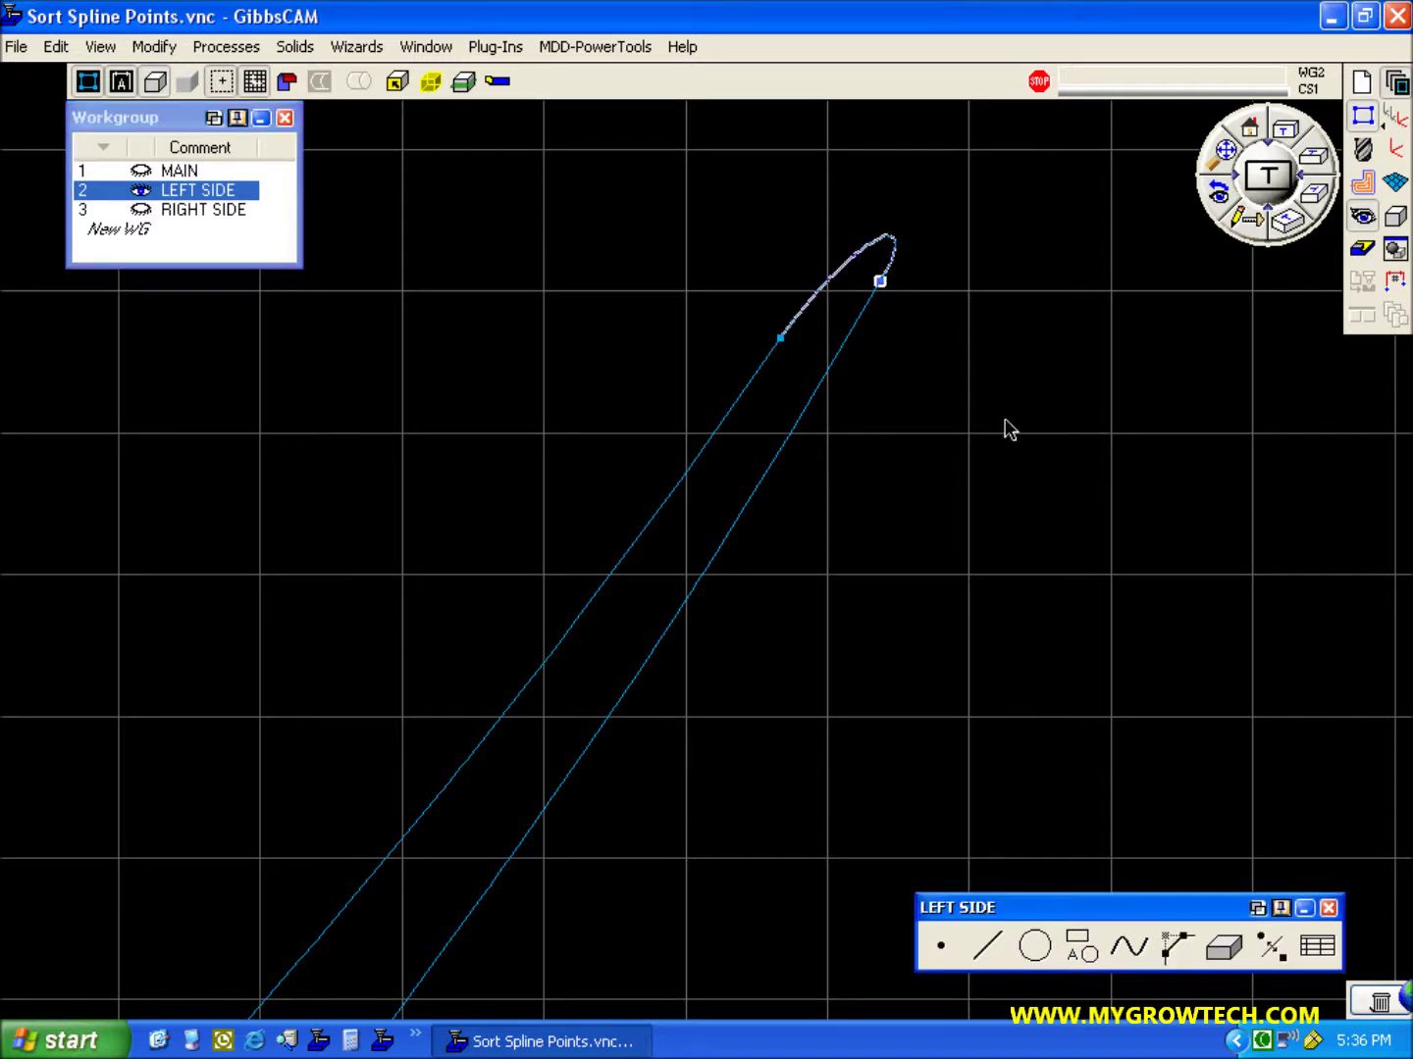
click(1269, 947)
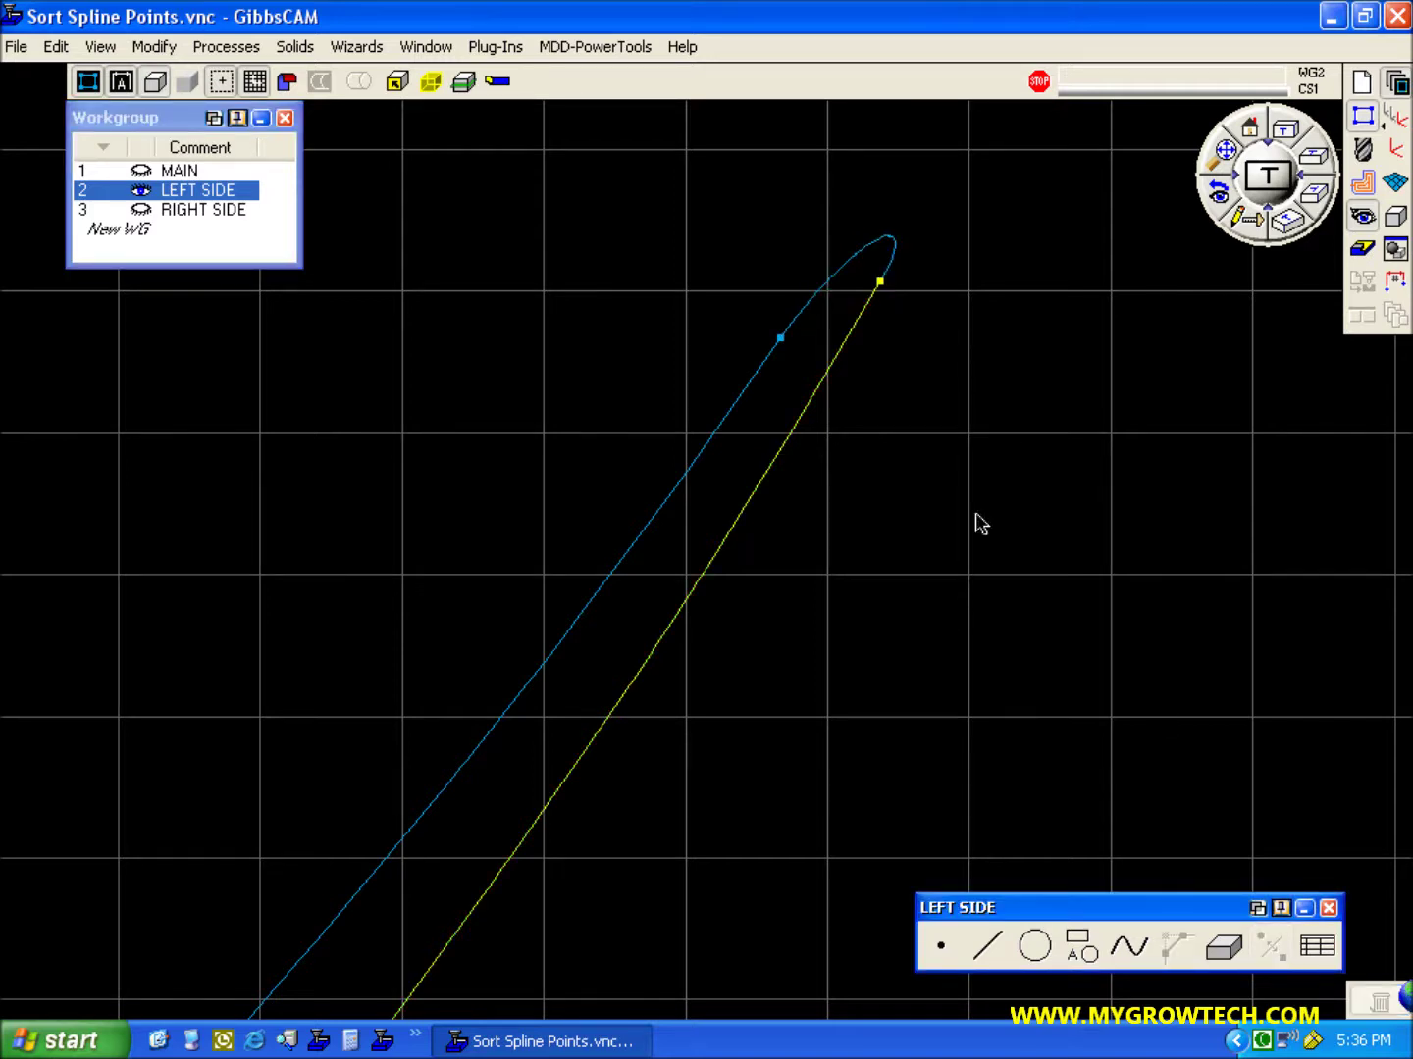
click(792, 423)
click(1378, 1001)
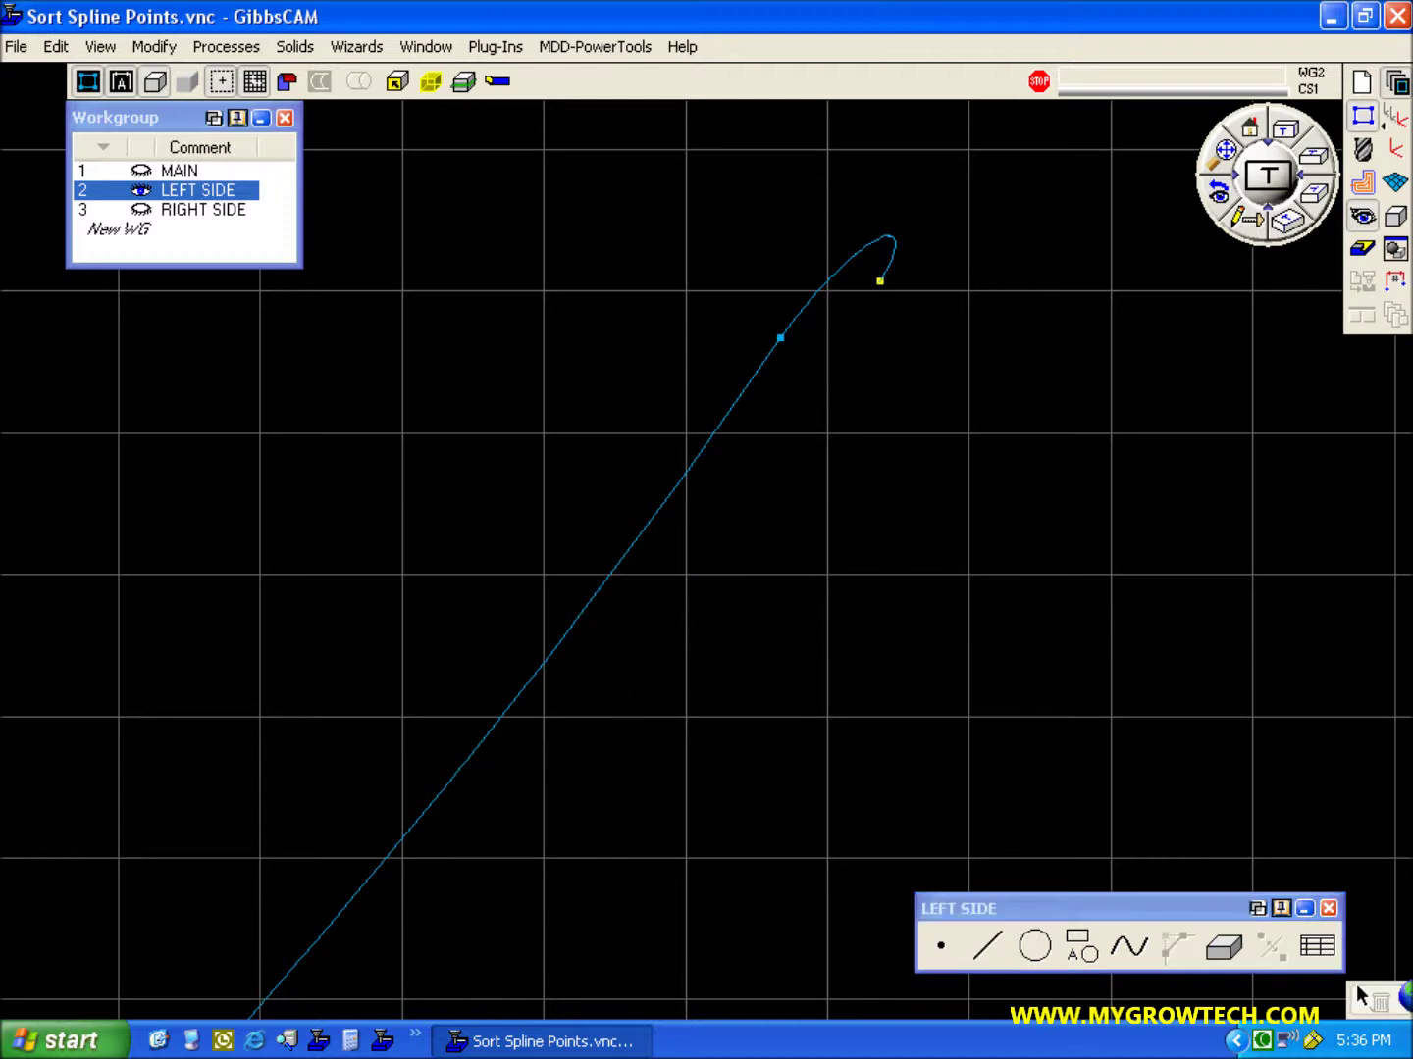
Compare the separated curves of the LEFT SIDE and RIGHT SIDE workgroups, individually and overlaid at the slot tip
click(1225, 152)
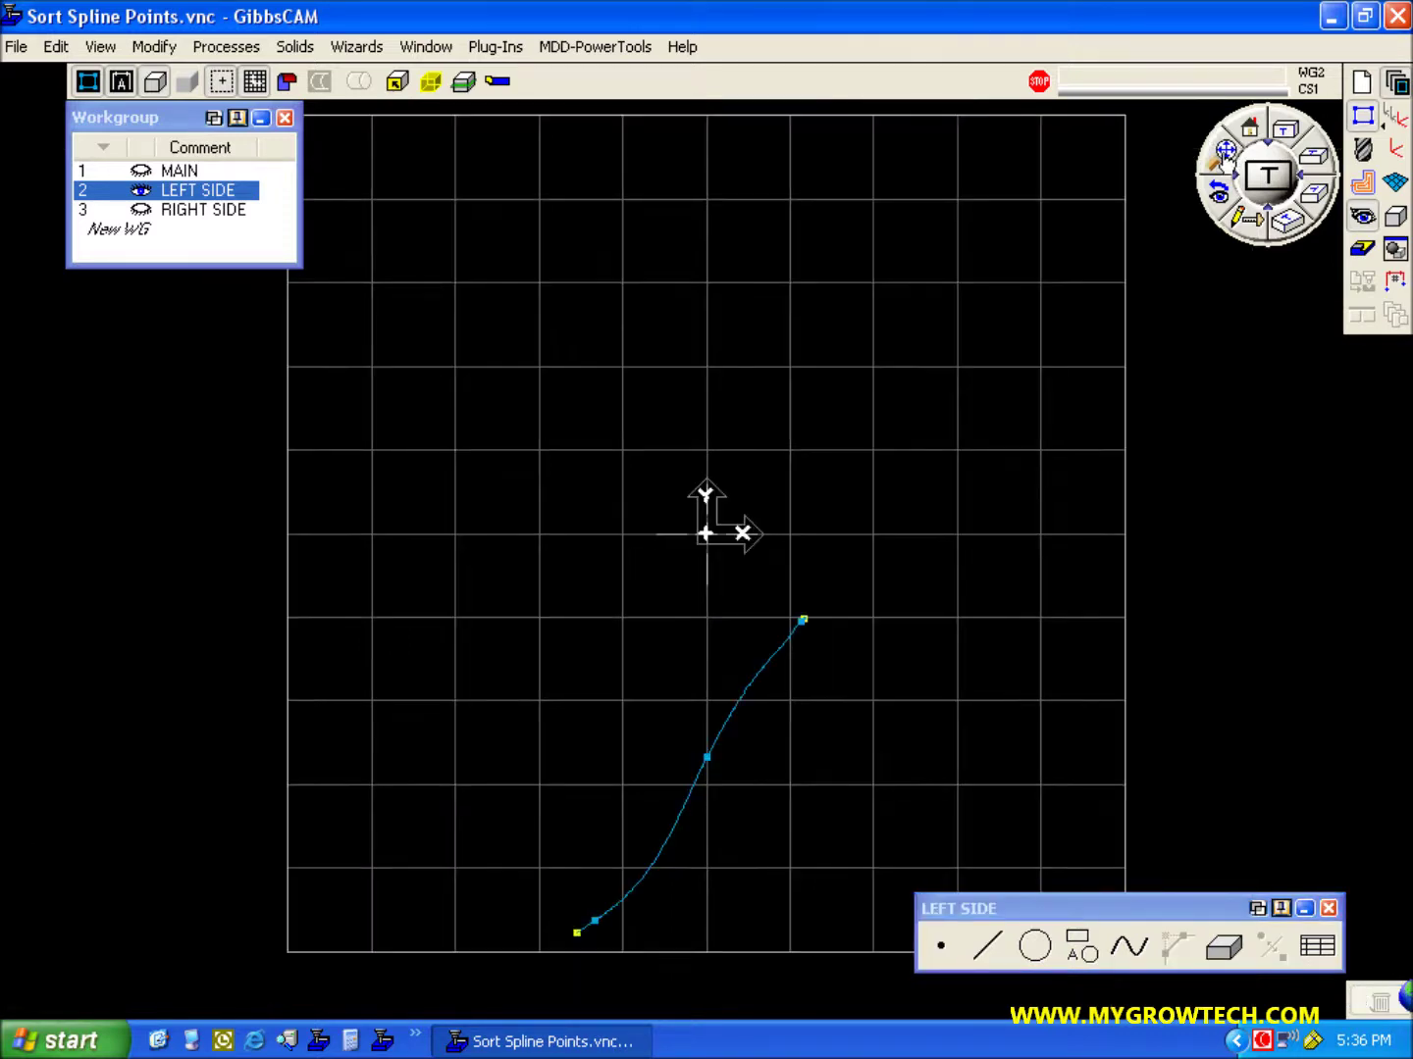
click(220, 211)
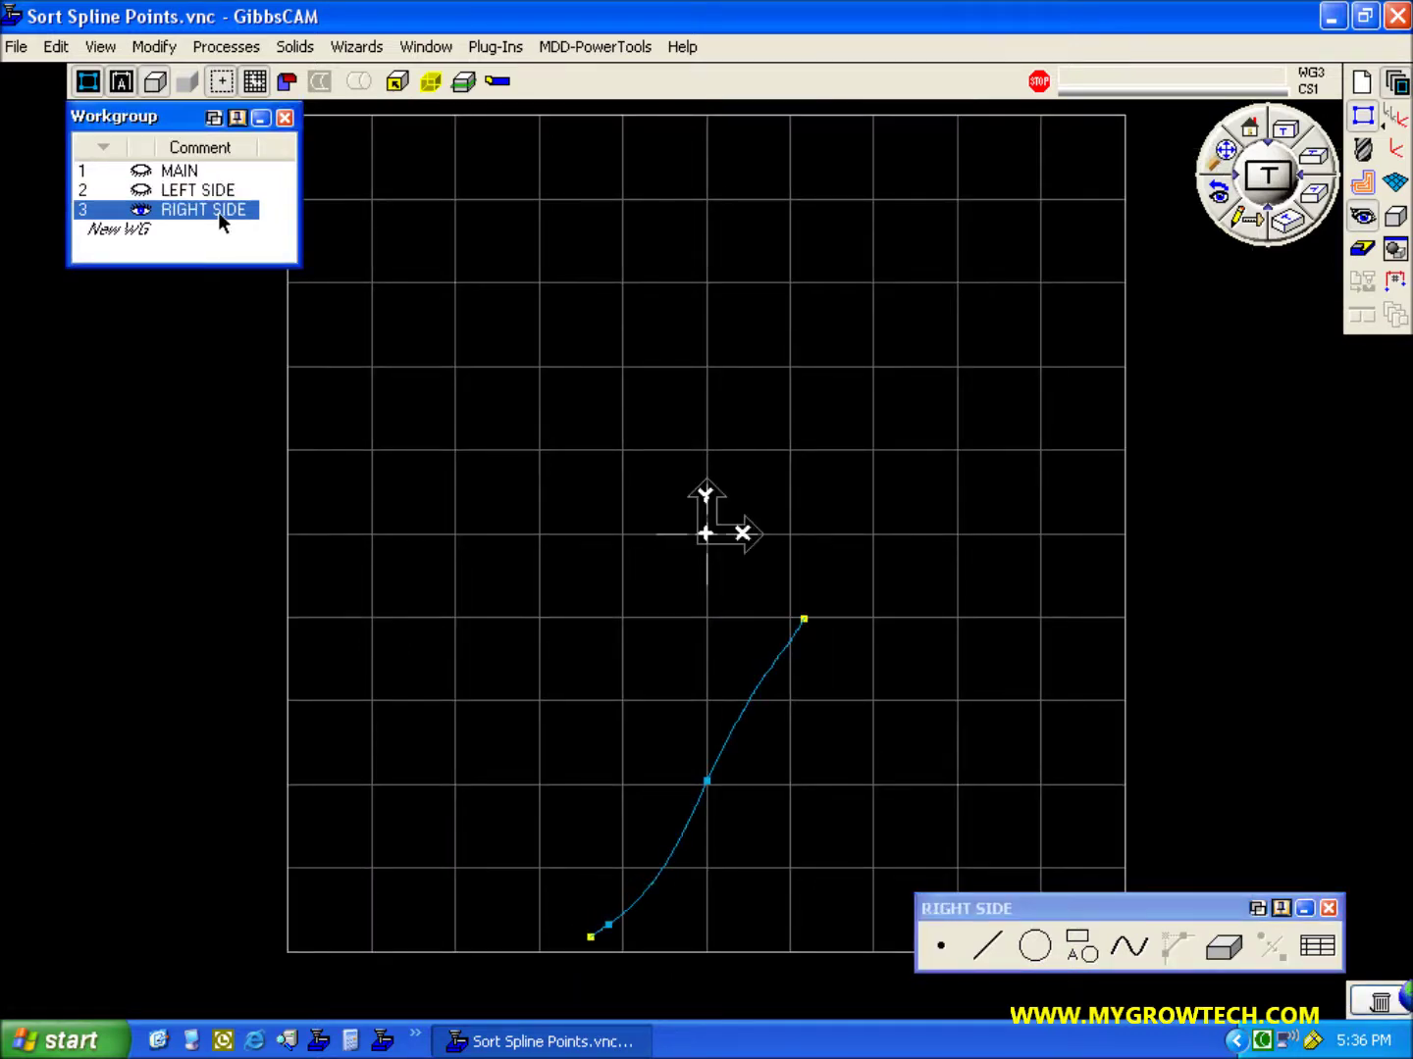
click(191, 190)
click(141, 210)
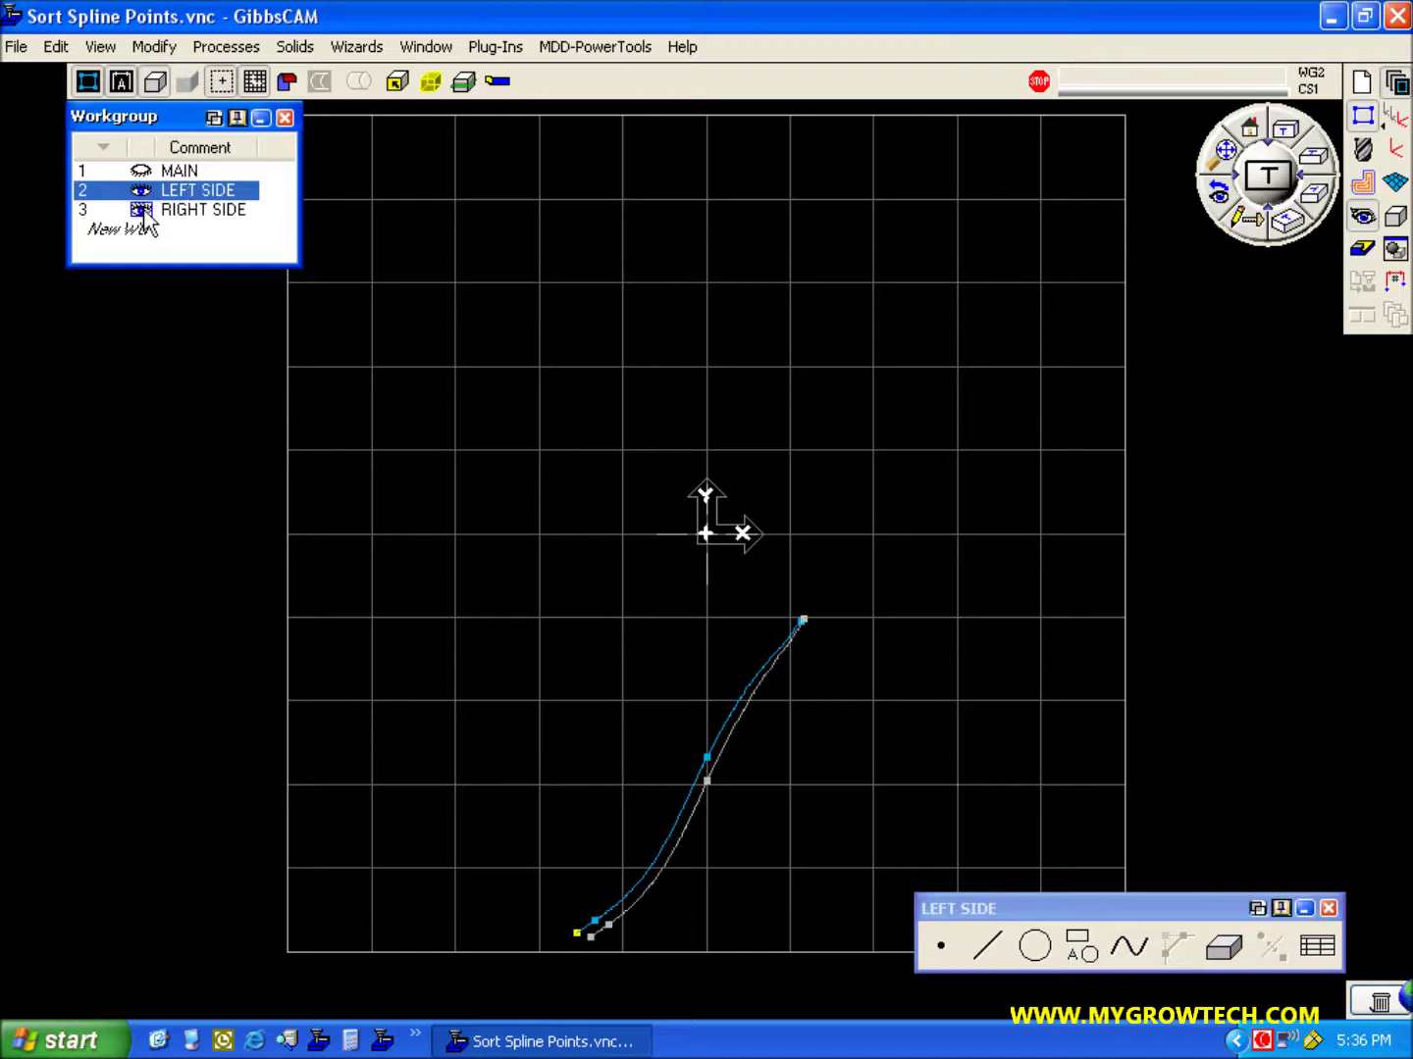
drag(692, 545, 897, 737)
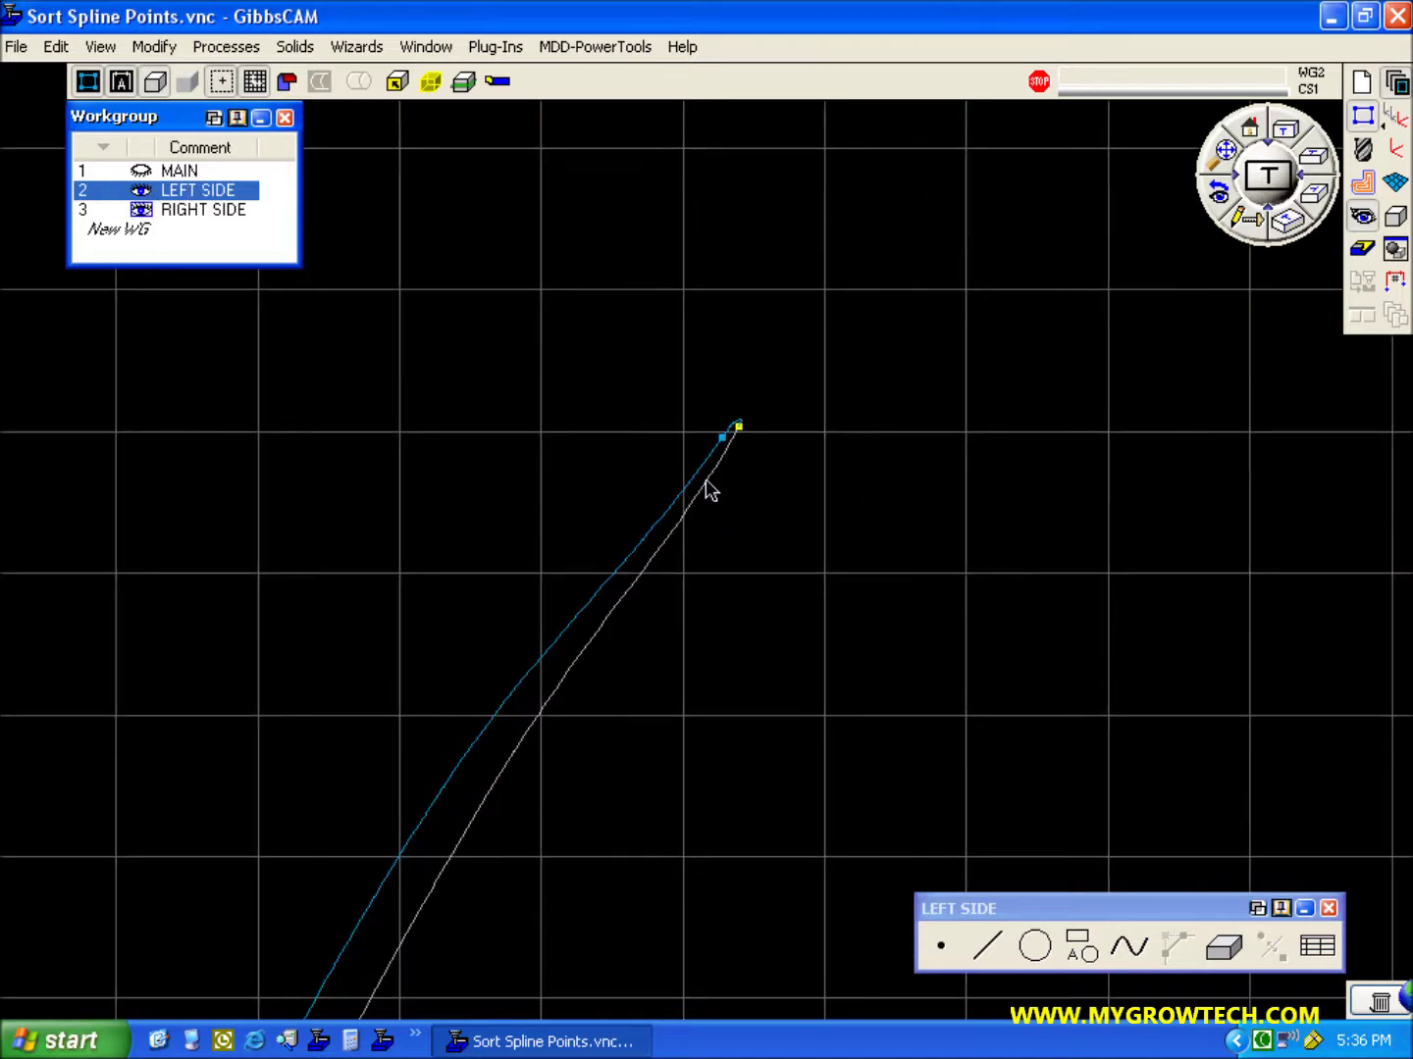
click(138, 212)
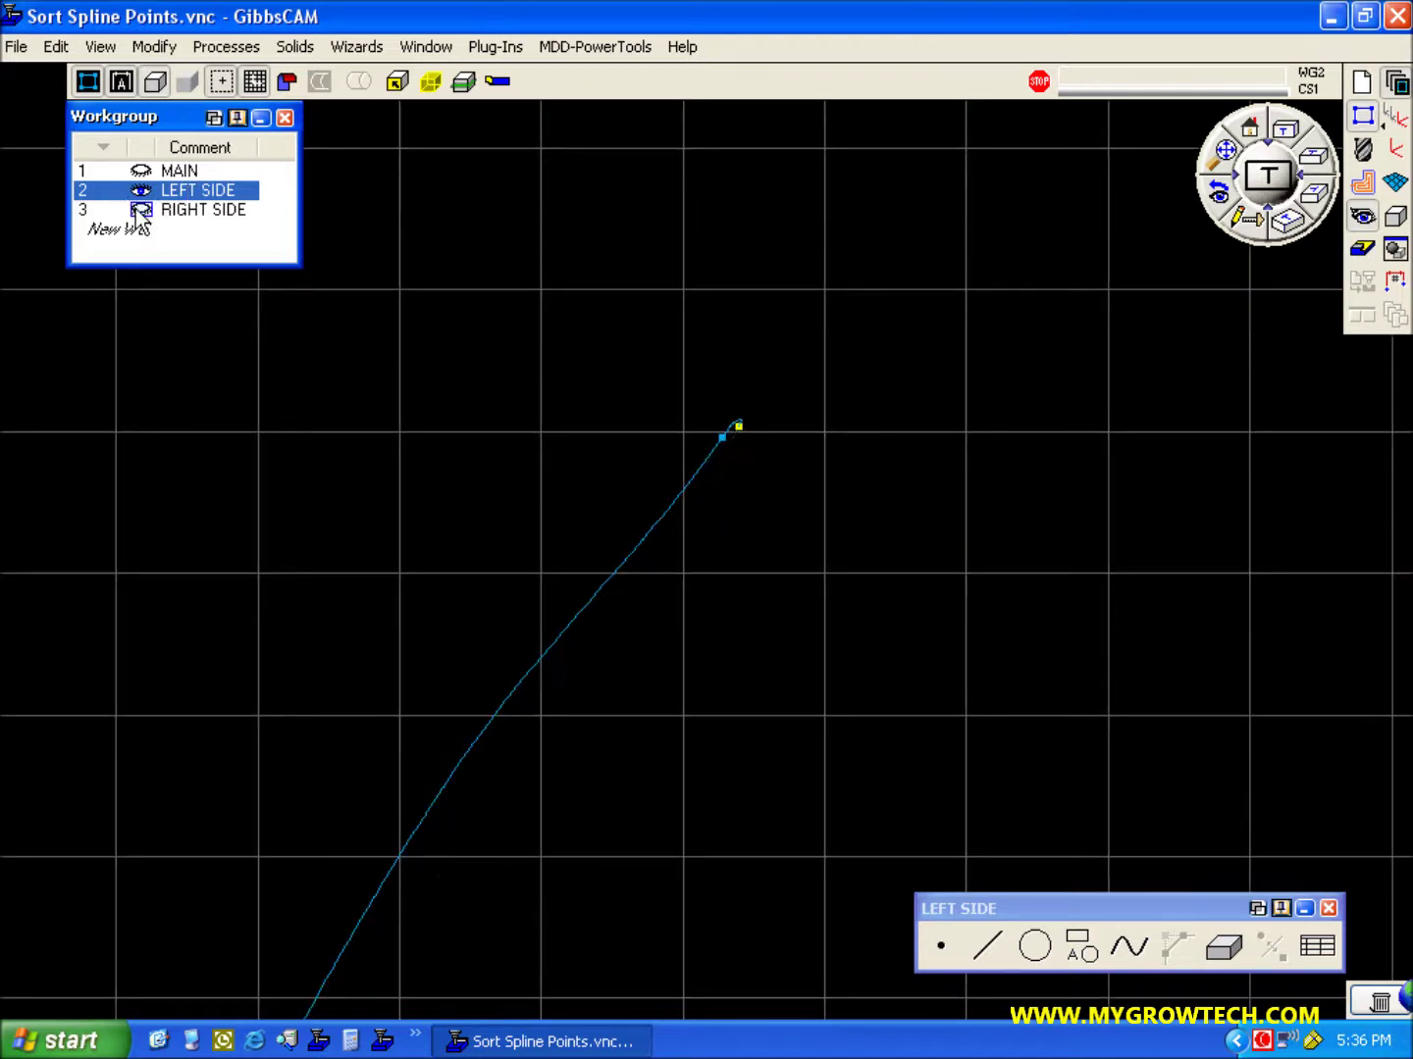
Segment the whole LEFT SIDE spline into lines with an accuracy of 0.1
click(690, 487)
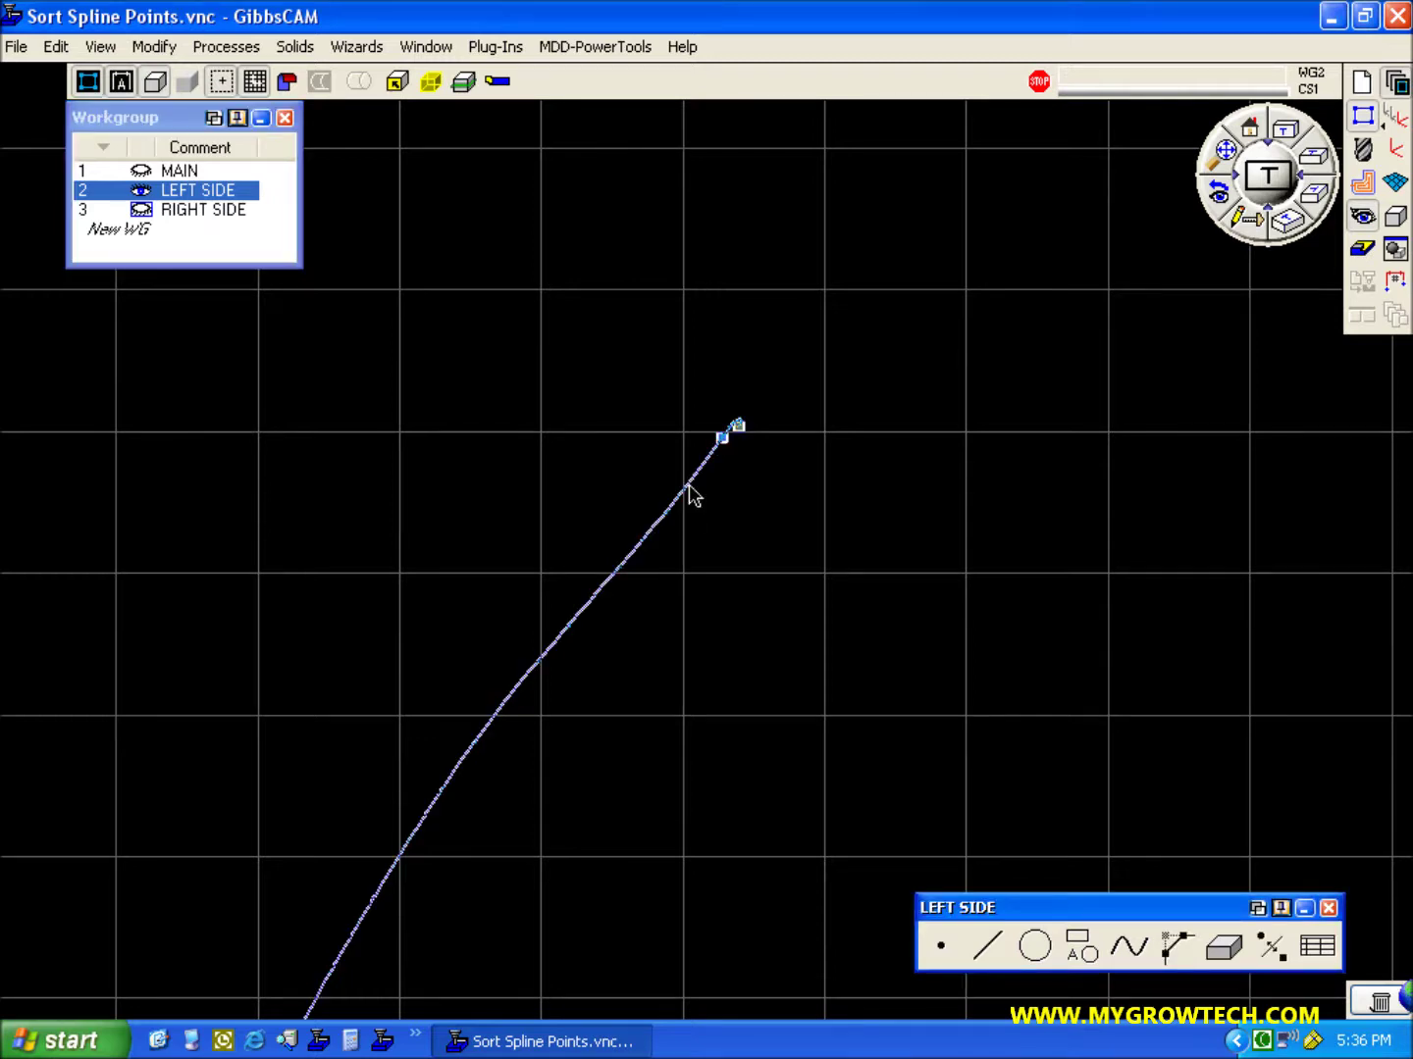
click(1223, 157)
drag(867, 572, 500, 978)
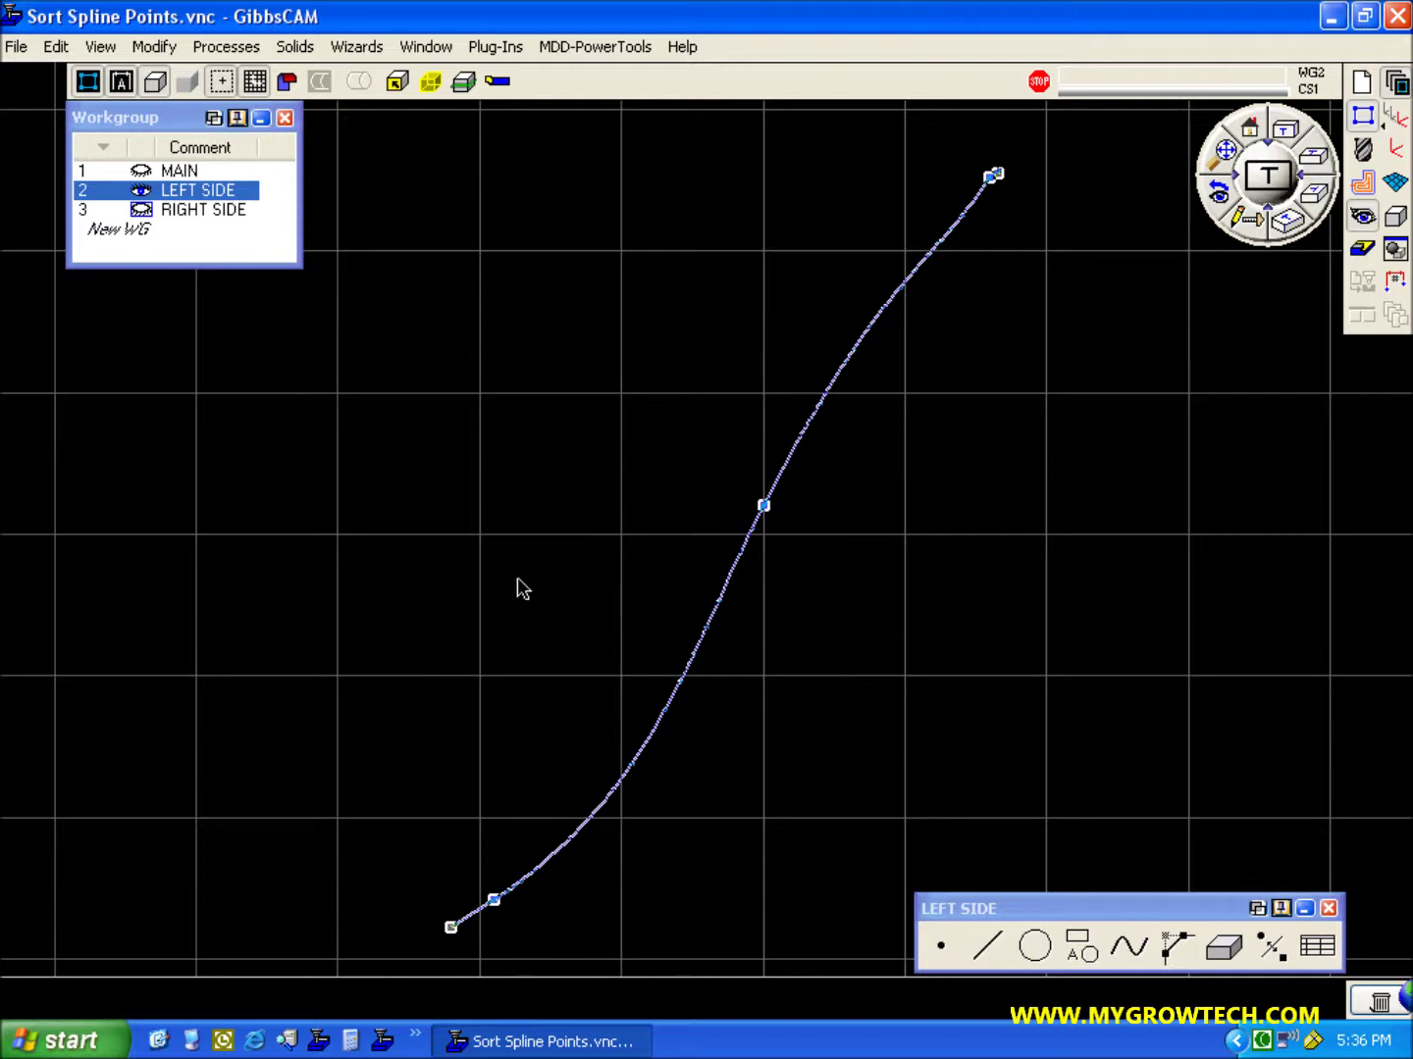
click(139, 50)
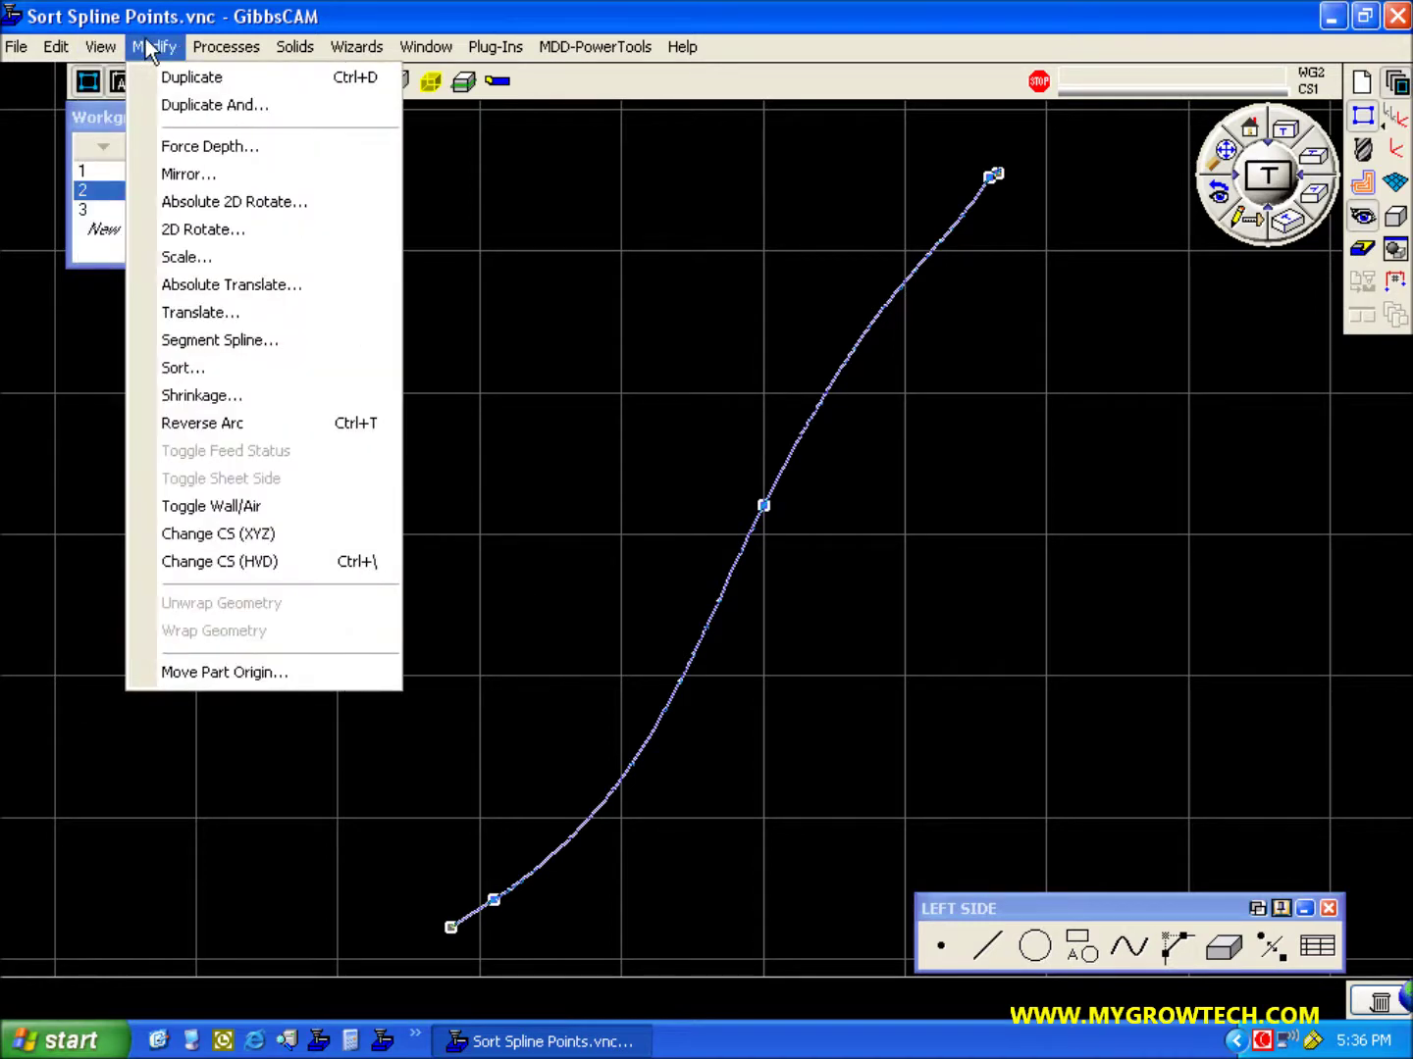
click(289, 355)
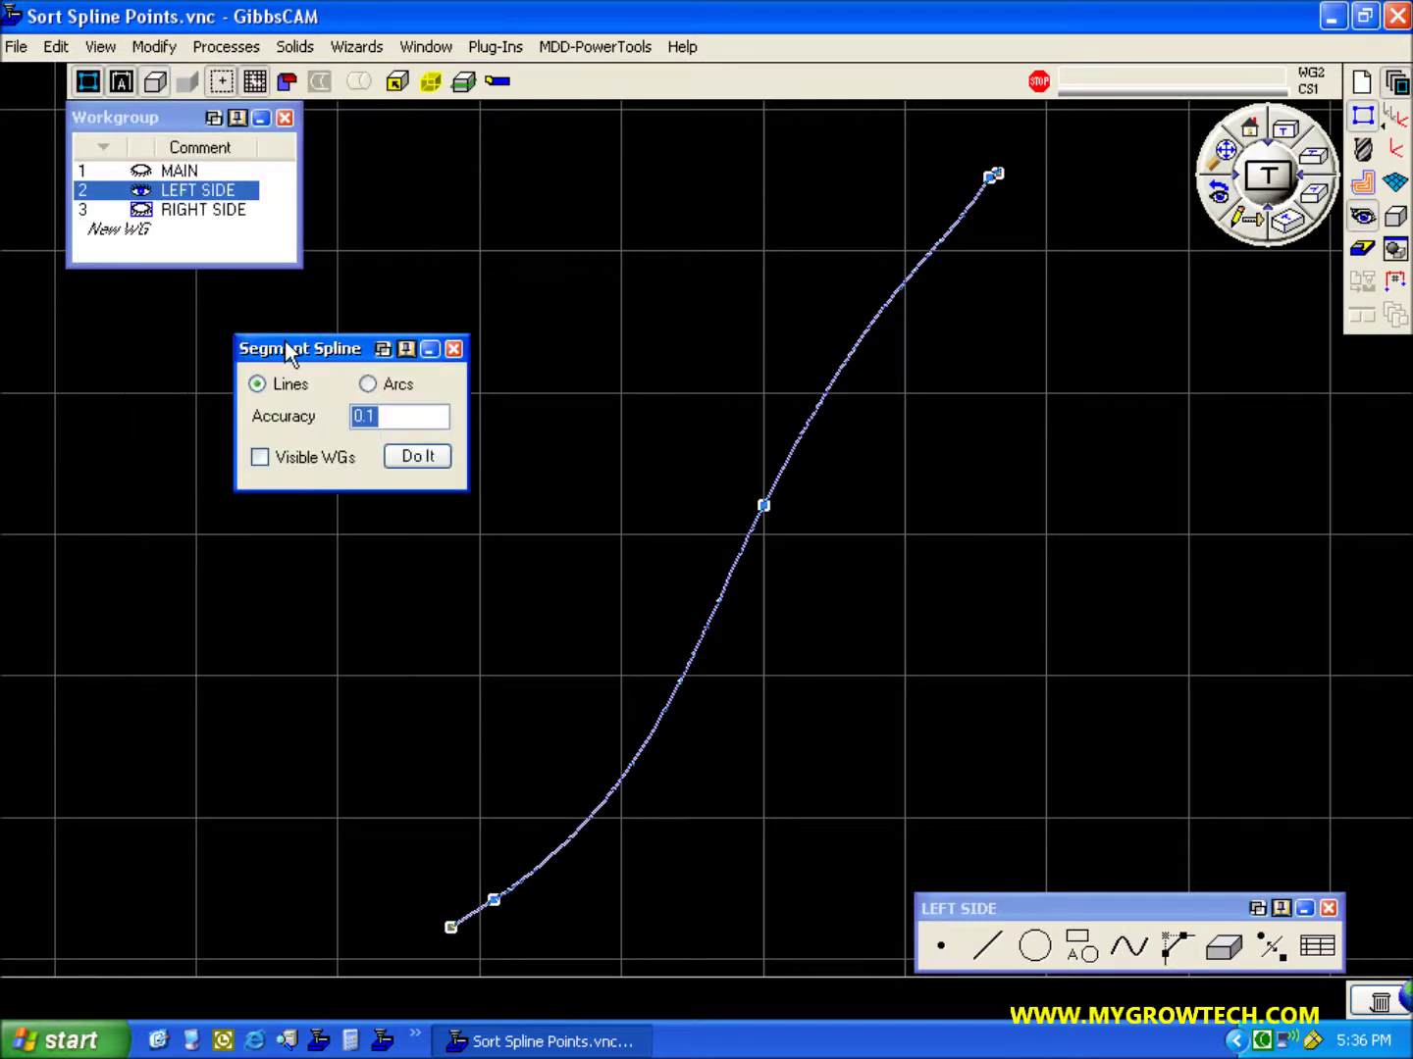
click(413, 454)
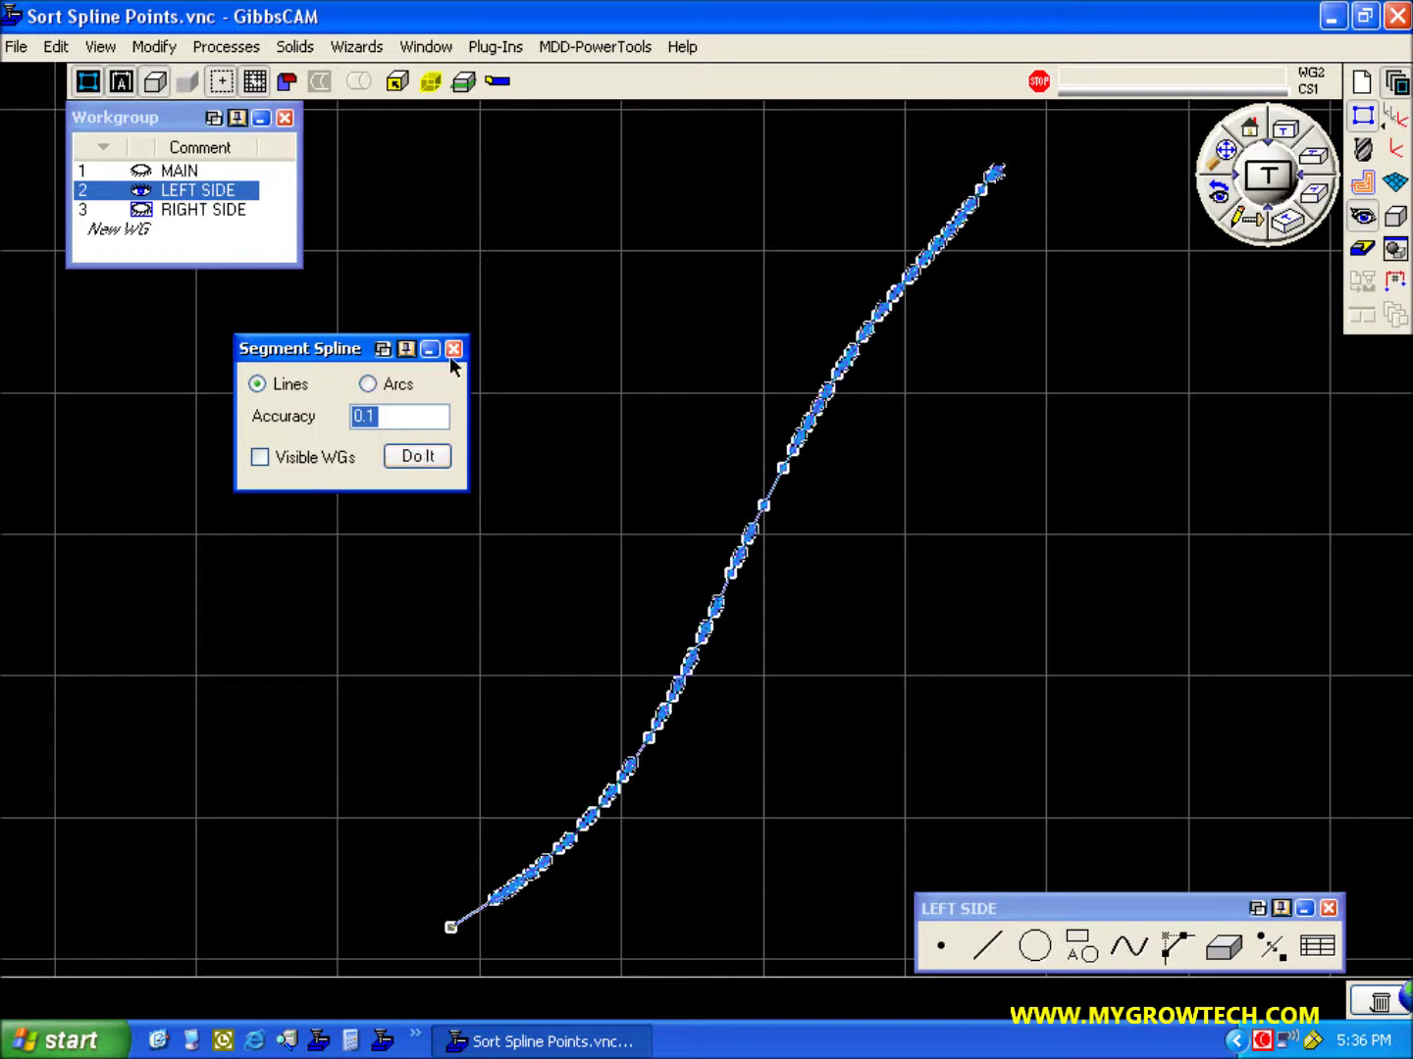
Delete all lines from the LEFT SIDE workgroup so that only the points are kept
click(452, 349)
click(457, 356)
drag(890, 143, 1048, 256)
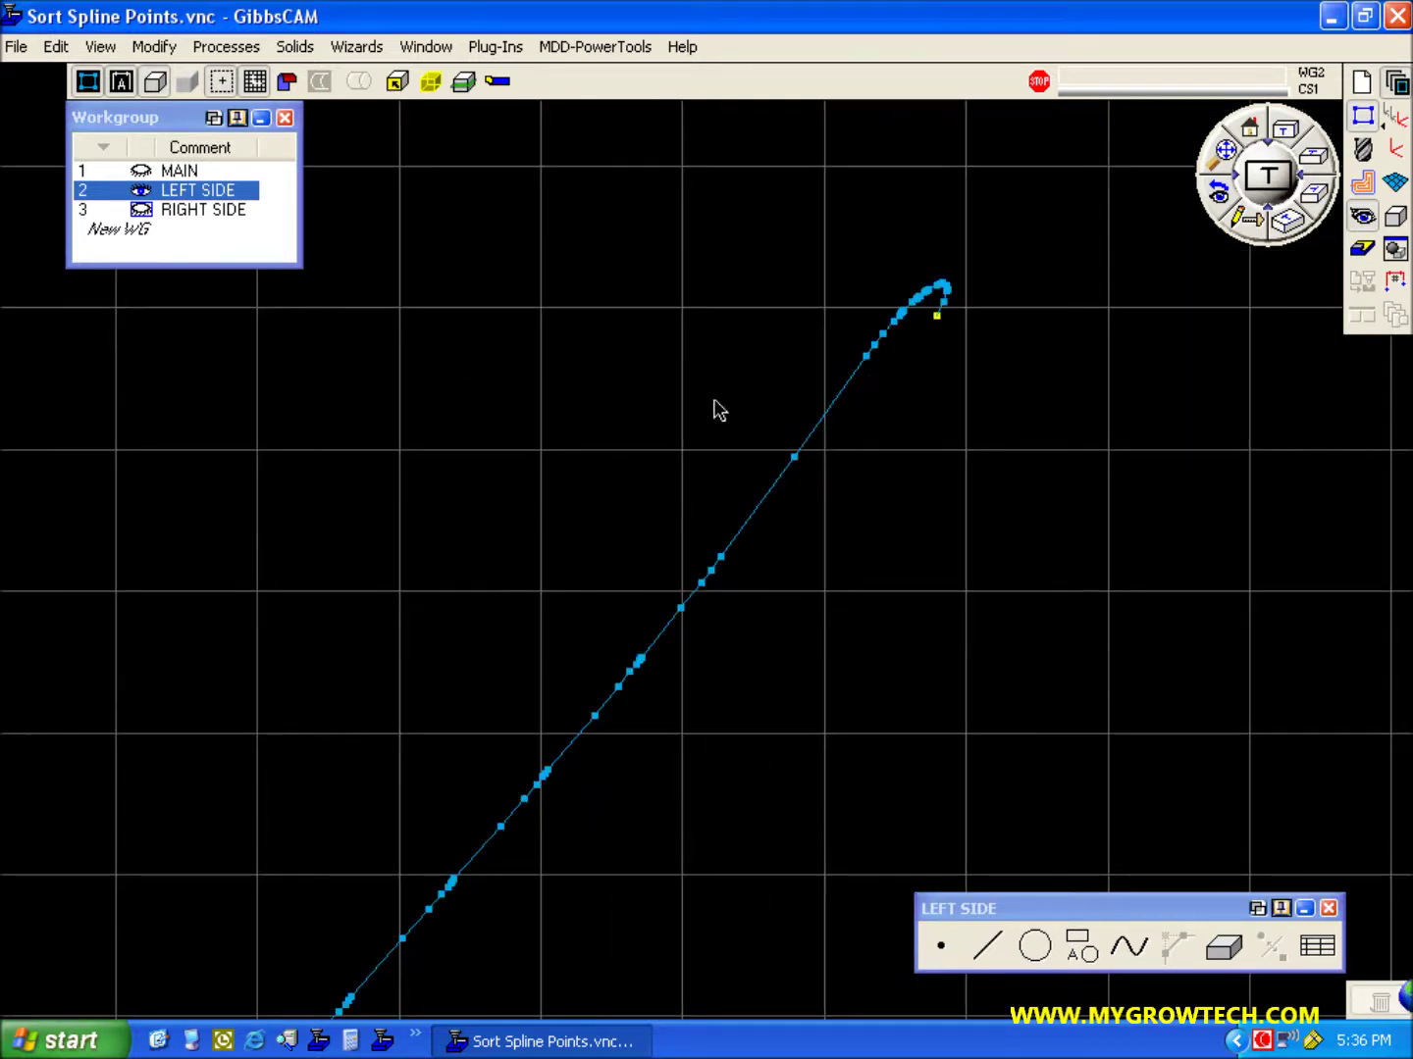
click(55, 46)
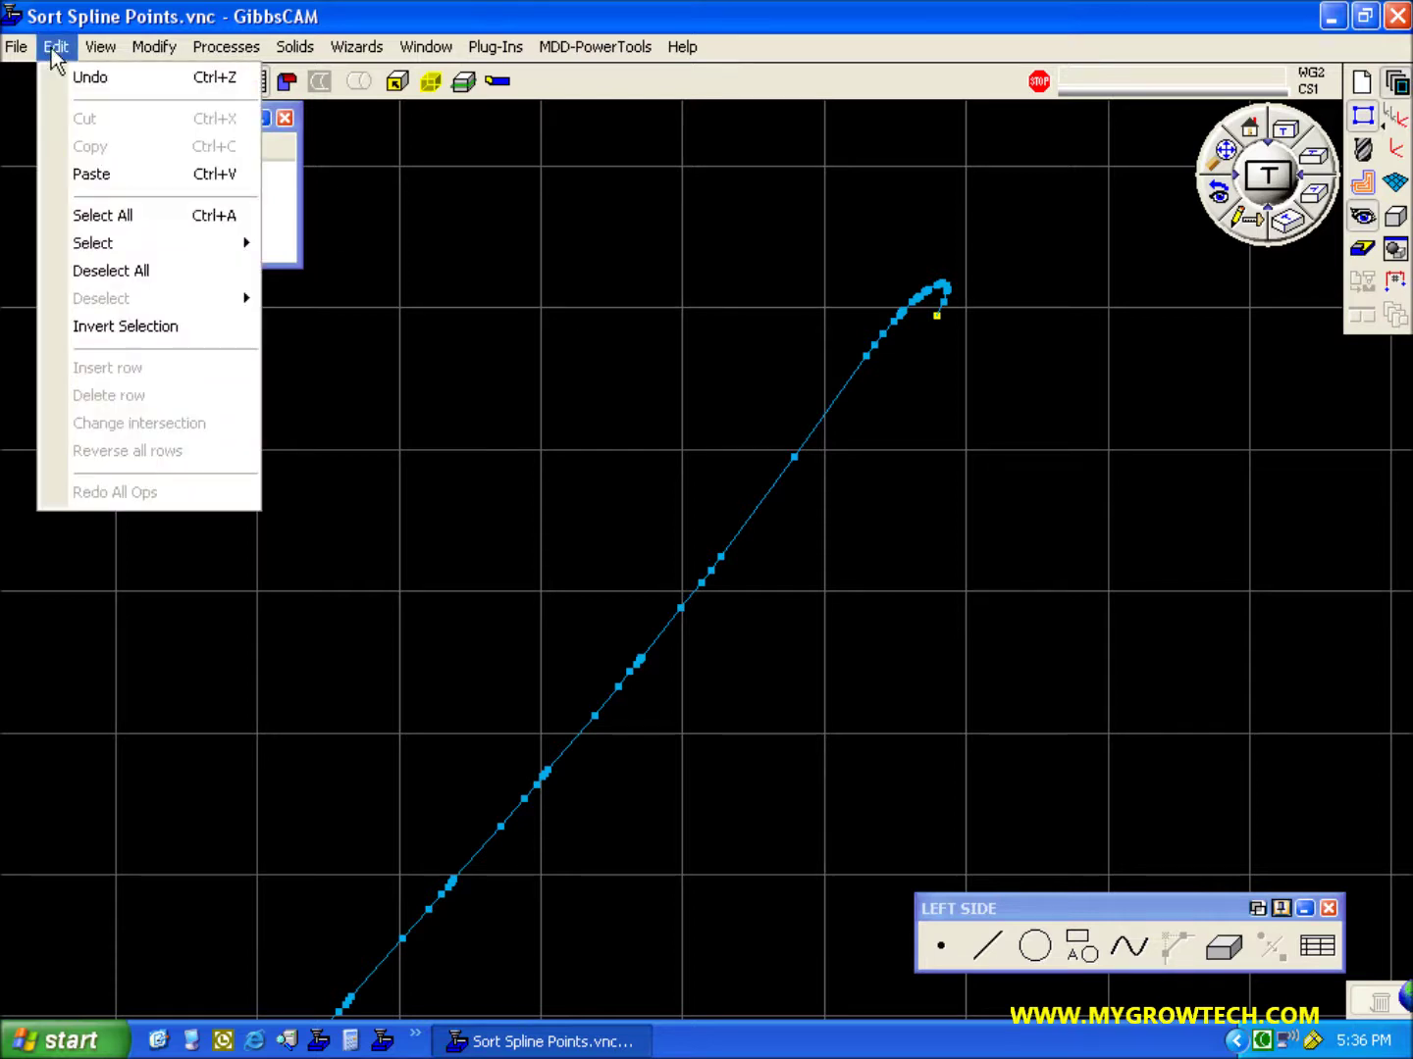
mouse_move(91, 253)
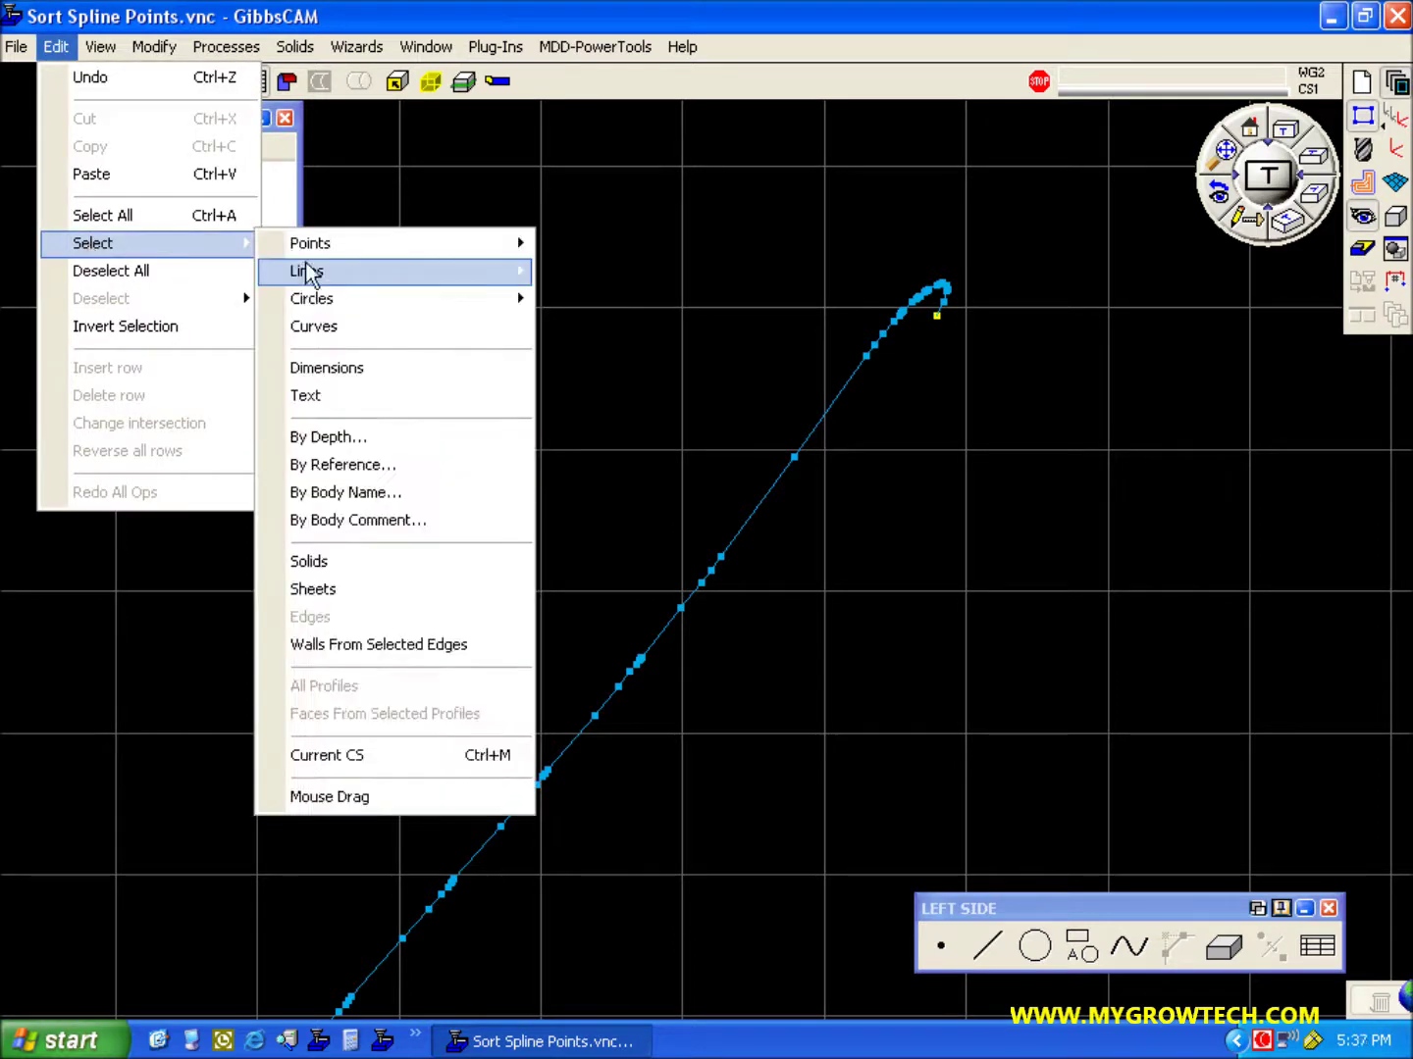
mouse_move(352, 271)
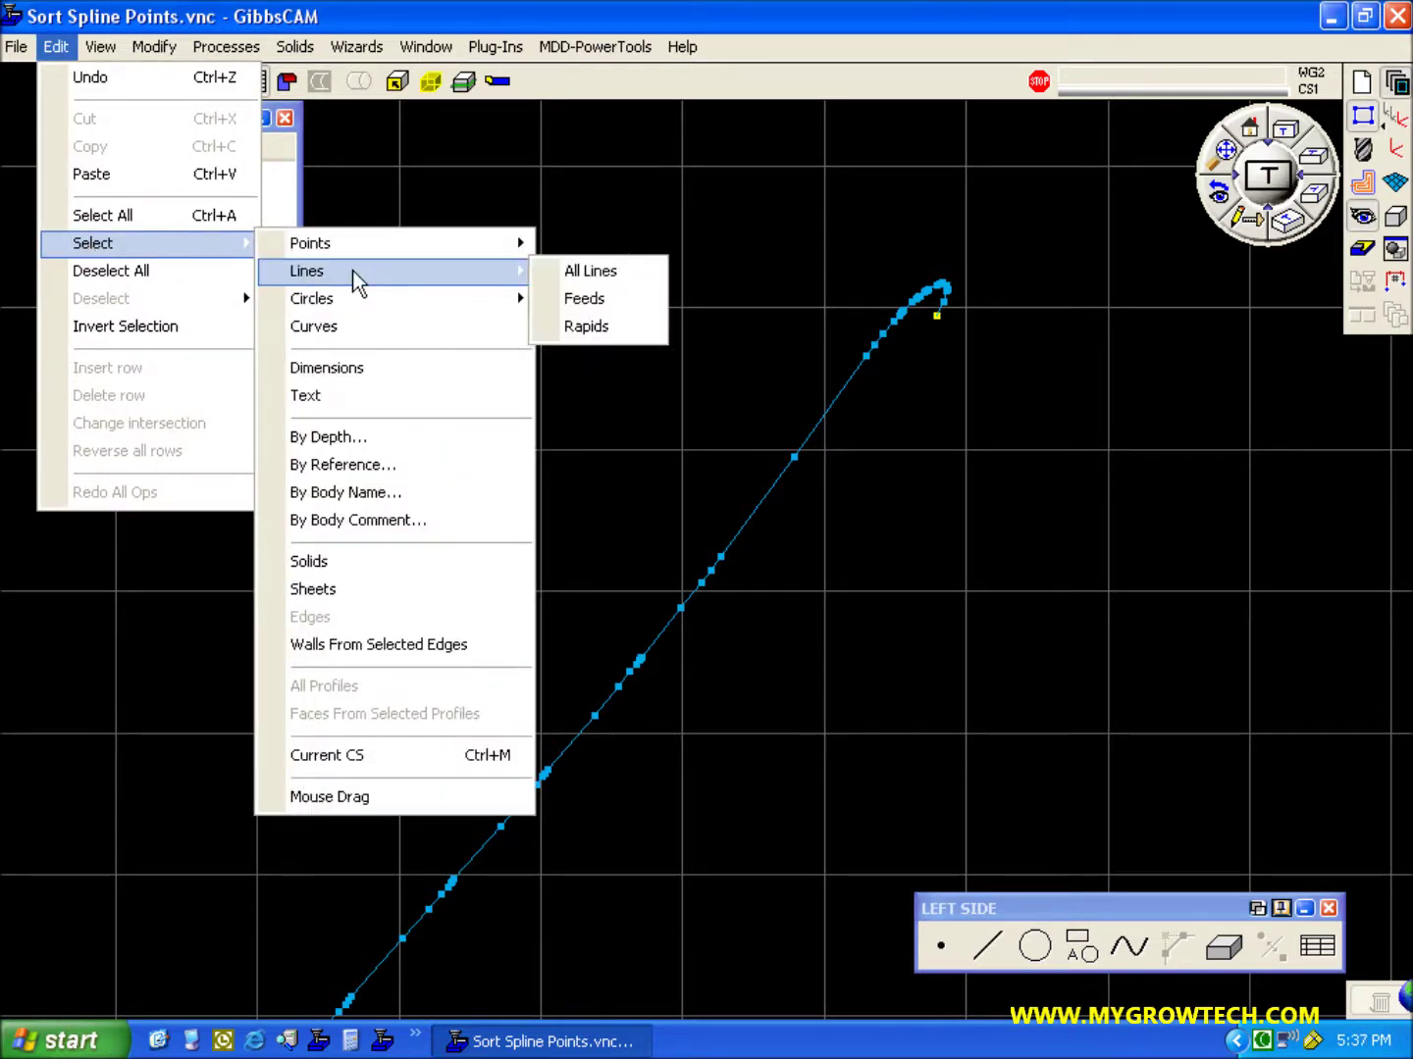
click(620, 272)
click(1381, 1002)
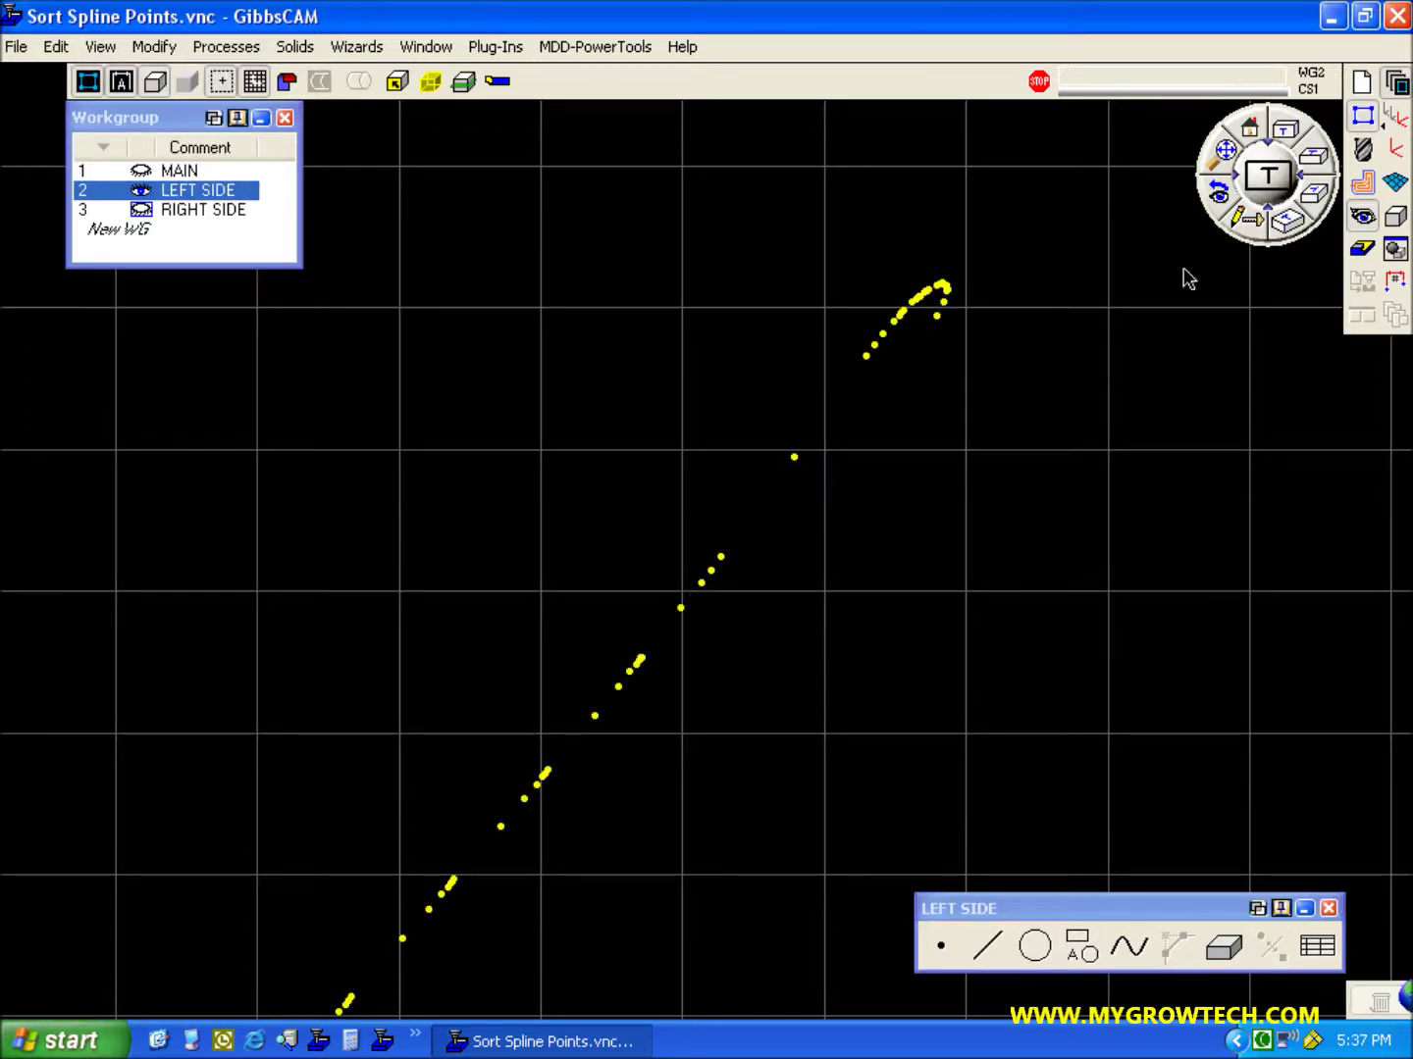
Display the point labels and examine the LEFT SIDE numbering order around the slot tip, starting at the tip's end point
click(102, 47)
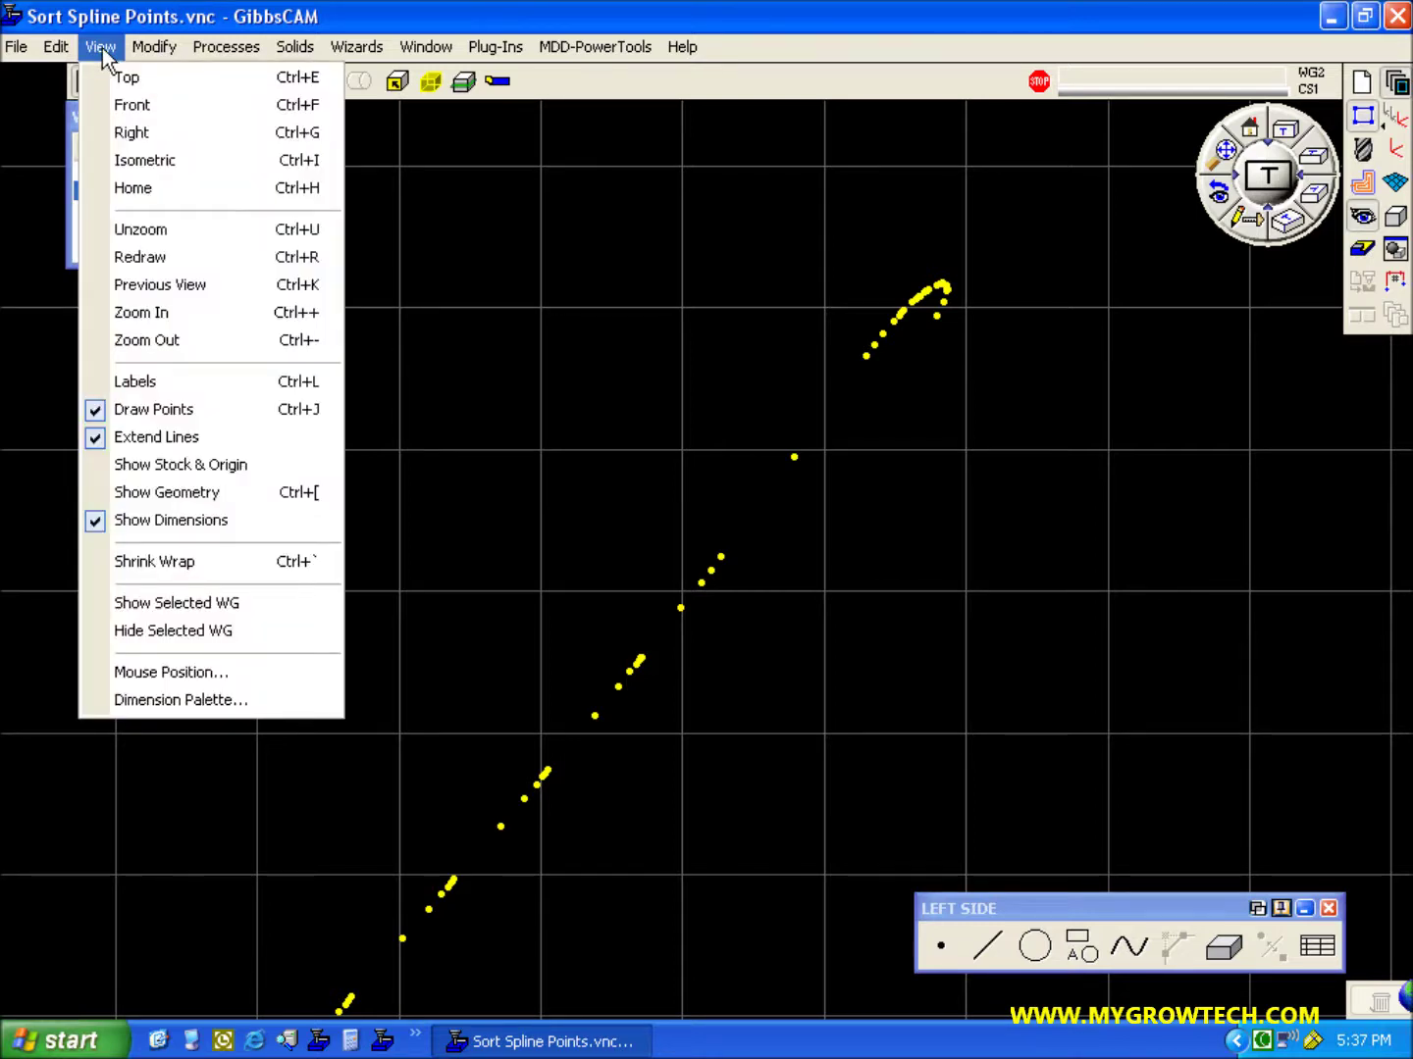
click(167, 382)
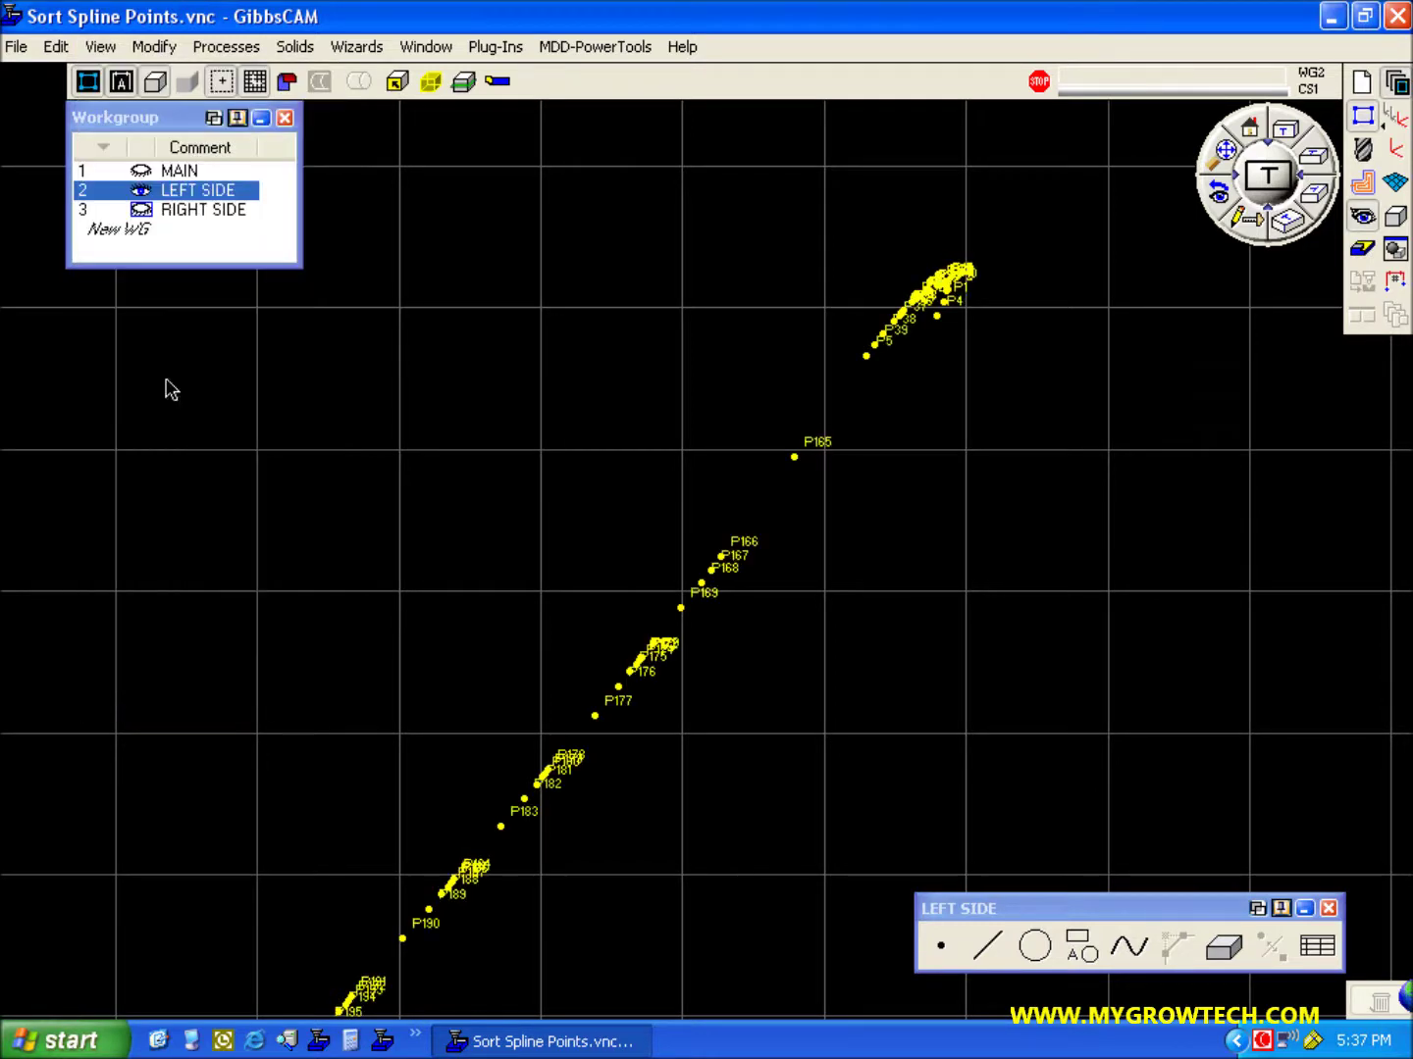
drag(817, 238, 1001, 392)
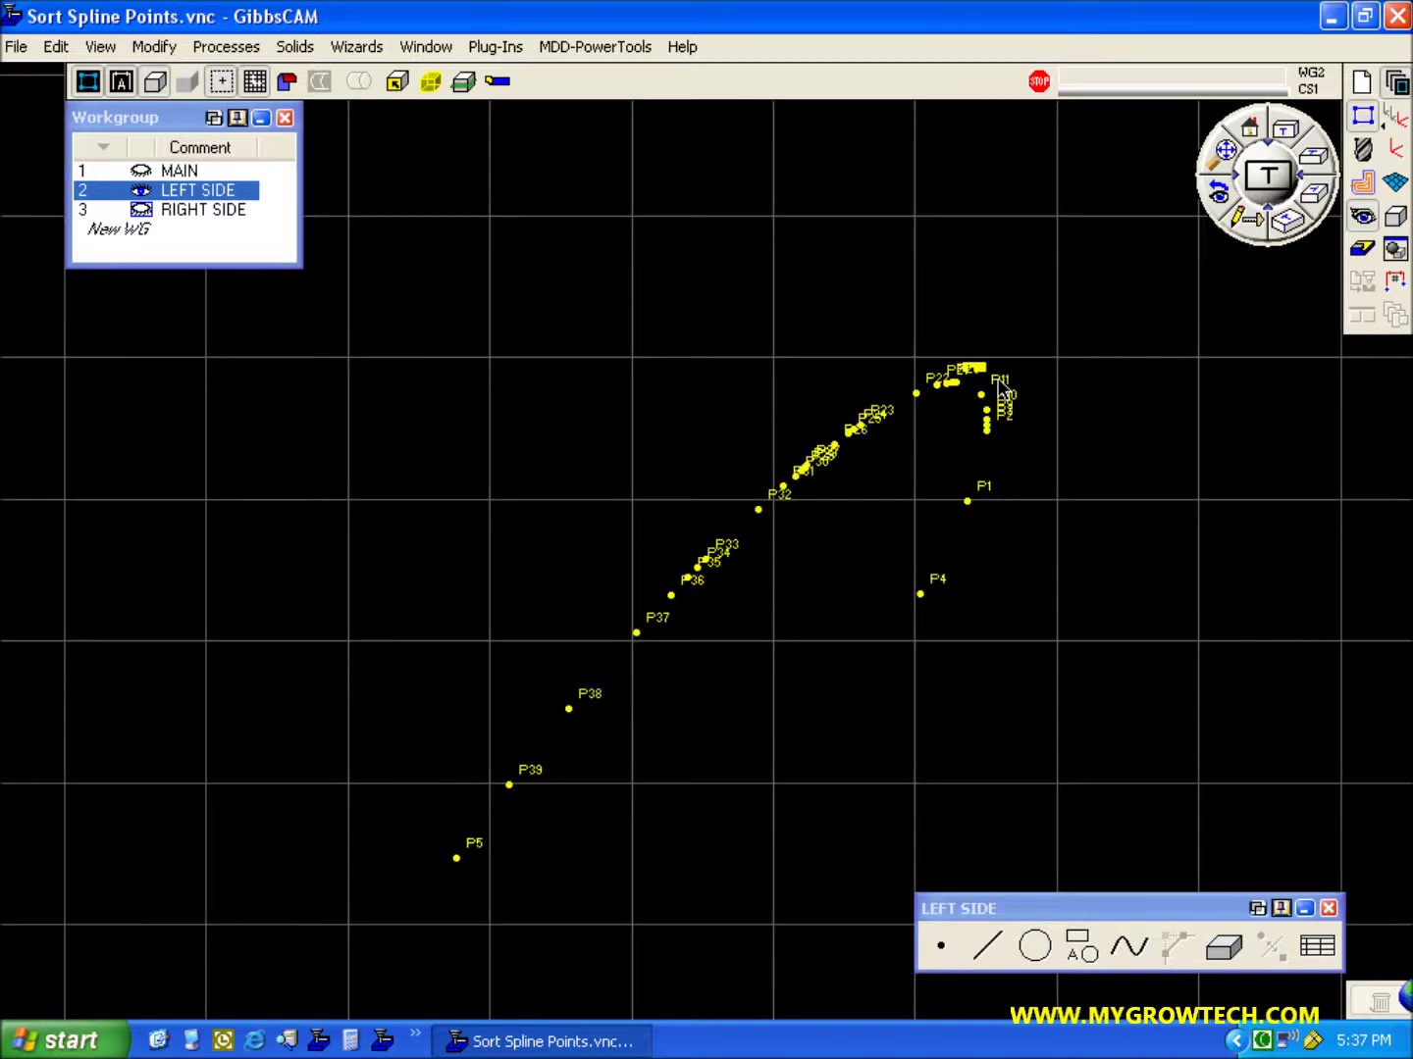
click(920, 594)
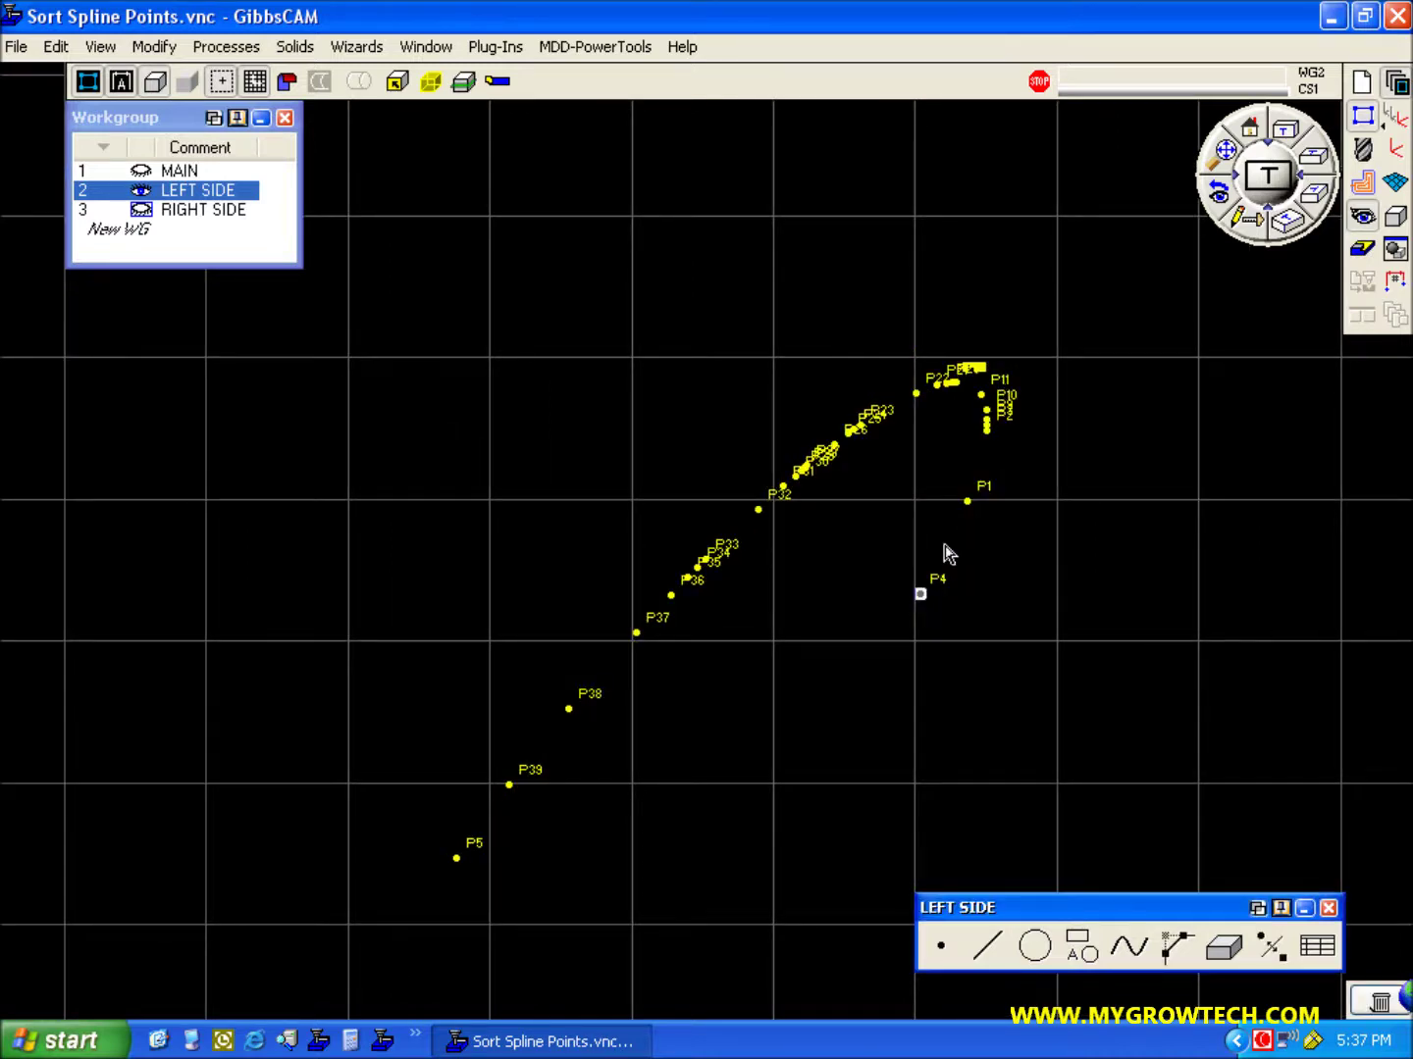
shift+click(968, 501)
click(967, 677)
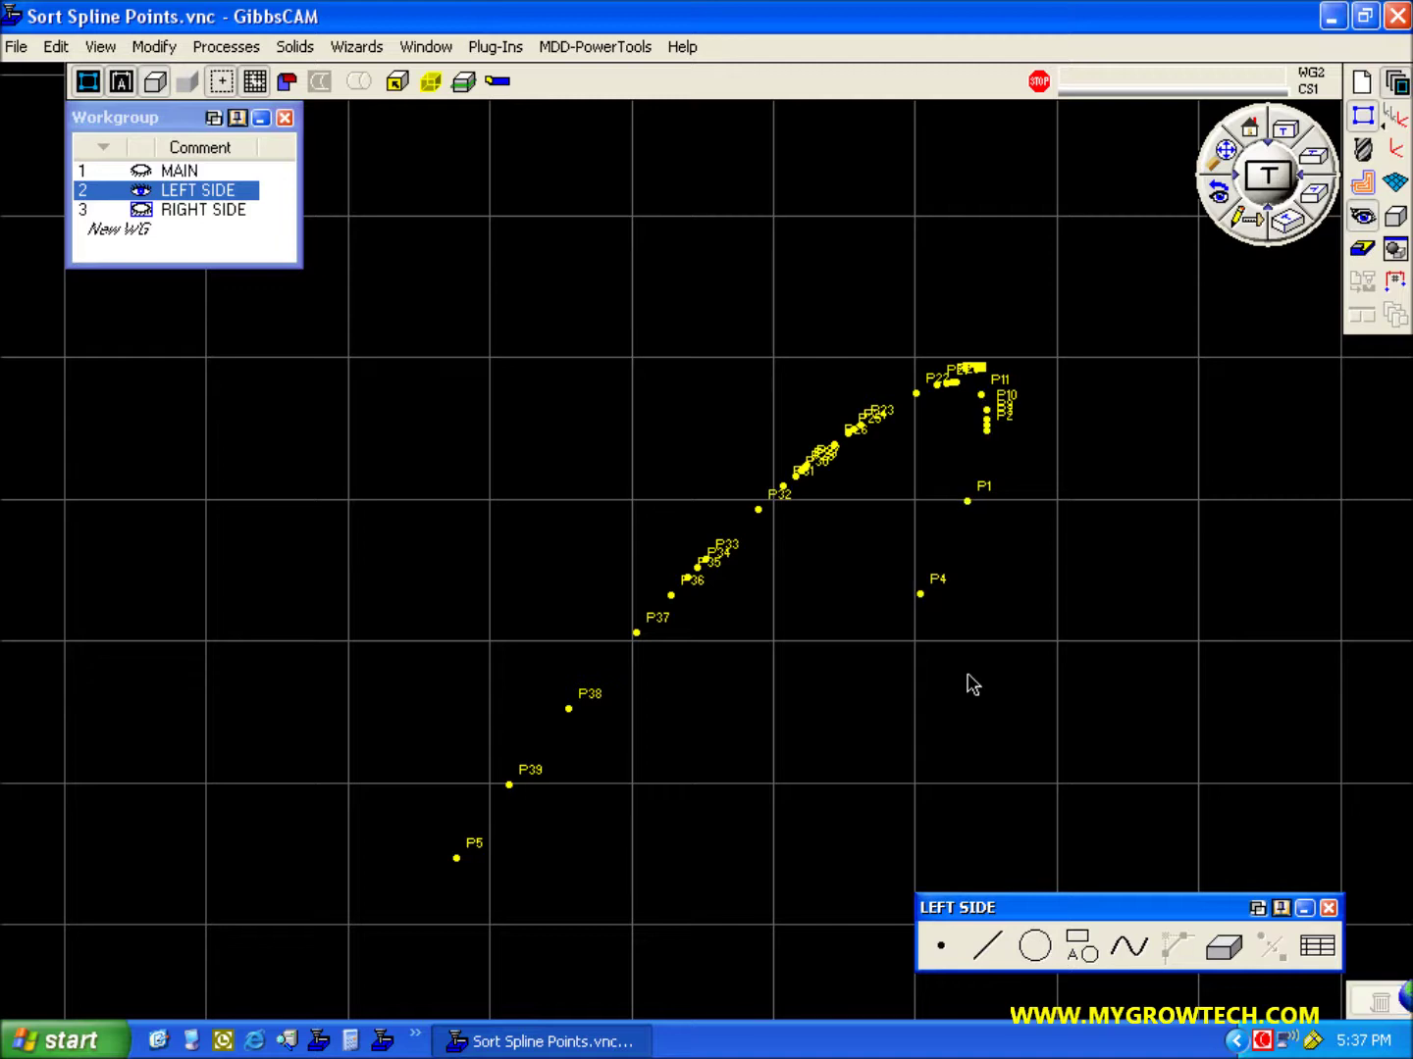
Select all LEFT SIDE points and inspect their numbering at the slot tip and at the lower end
click(56, 46)
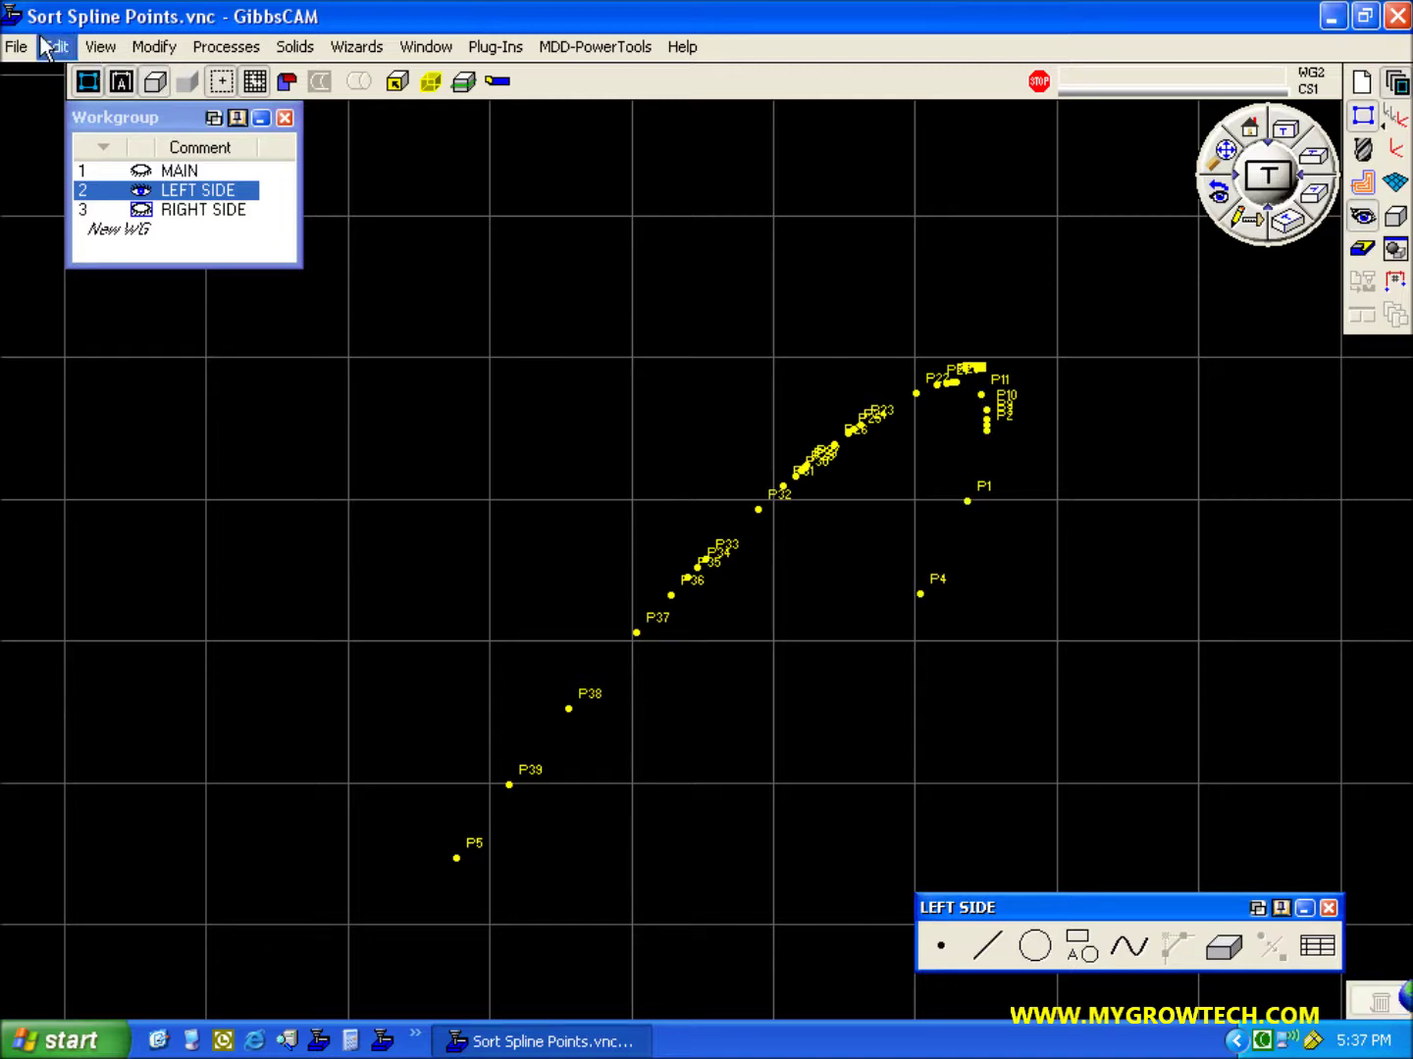
click(98, 213)
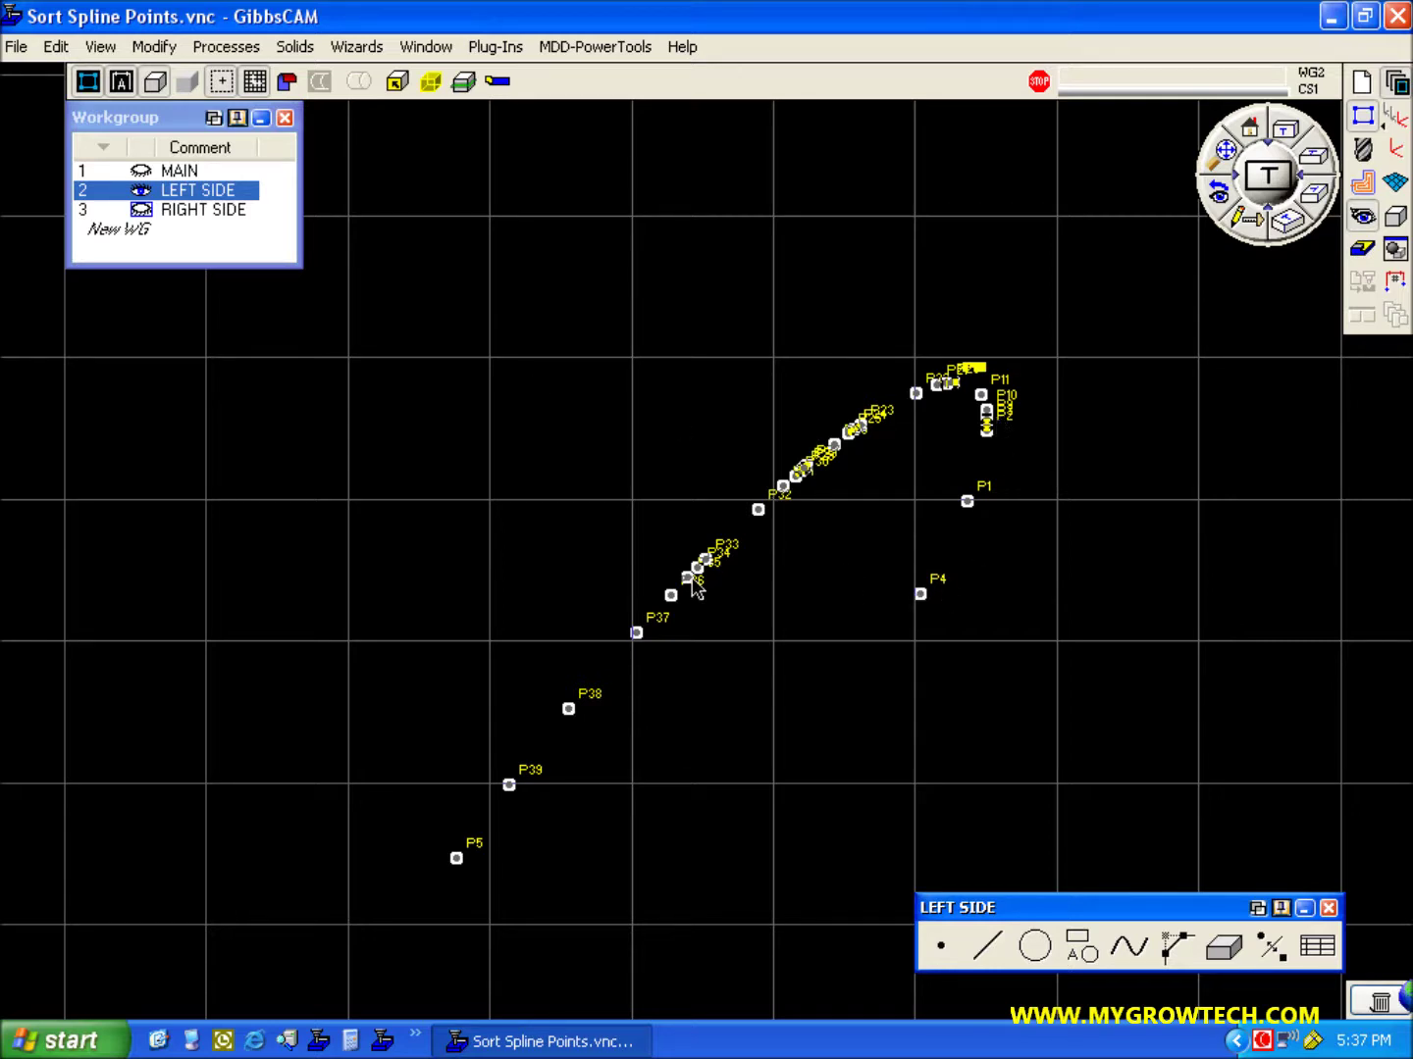
drag(859, 333, 1073, 595)
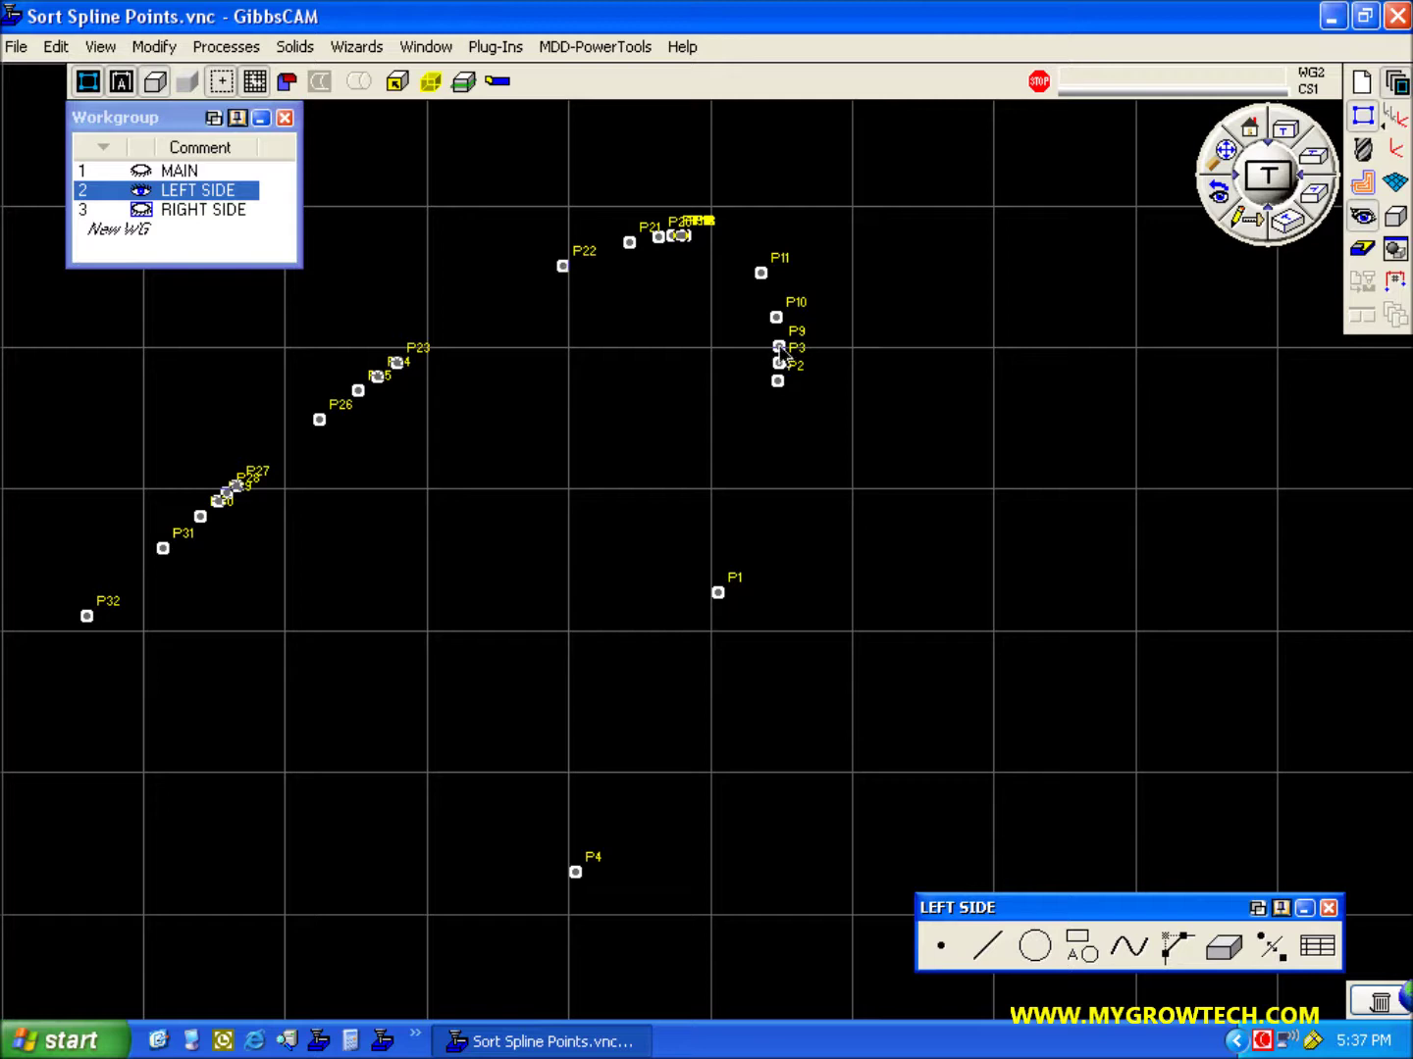
click(1202, 179)
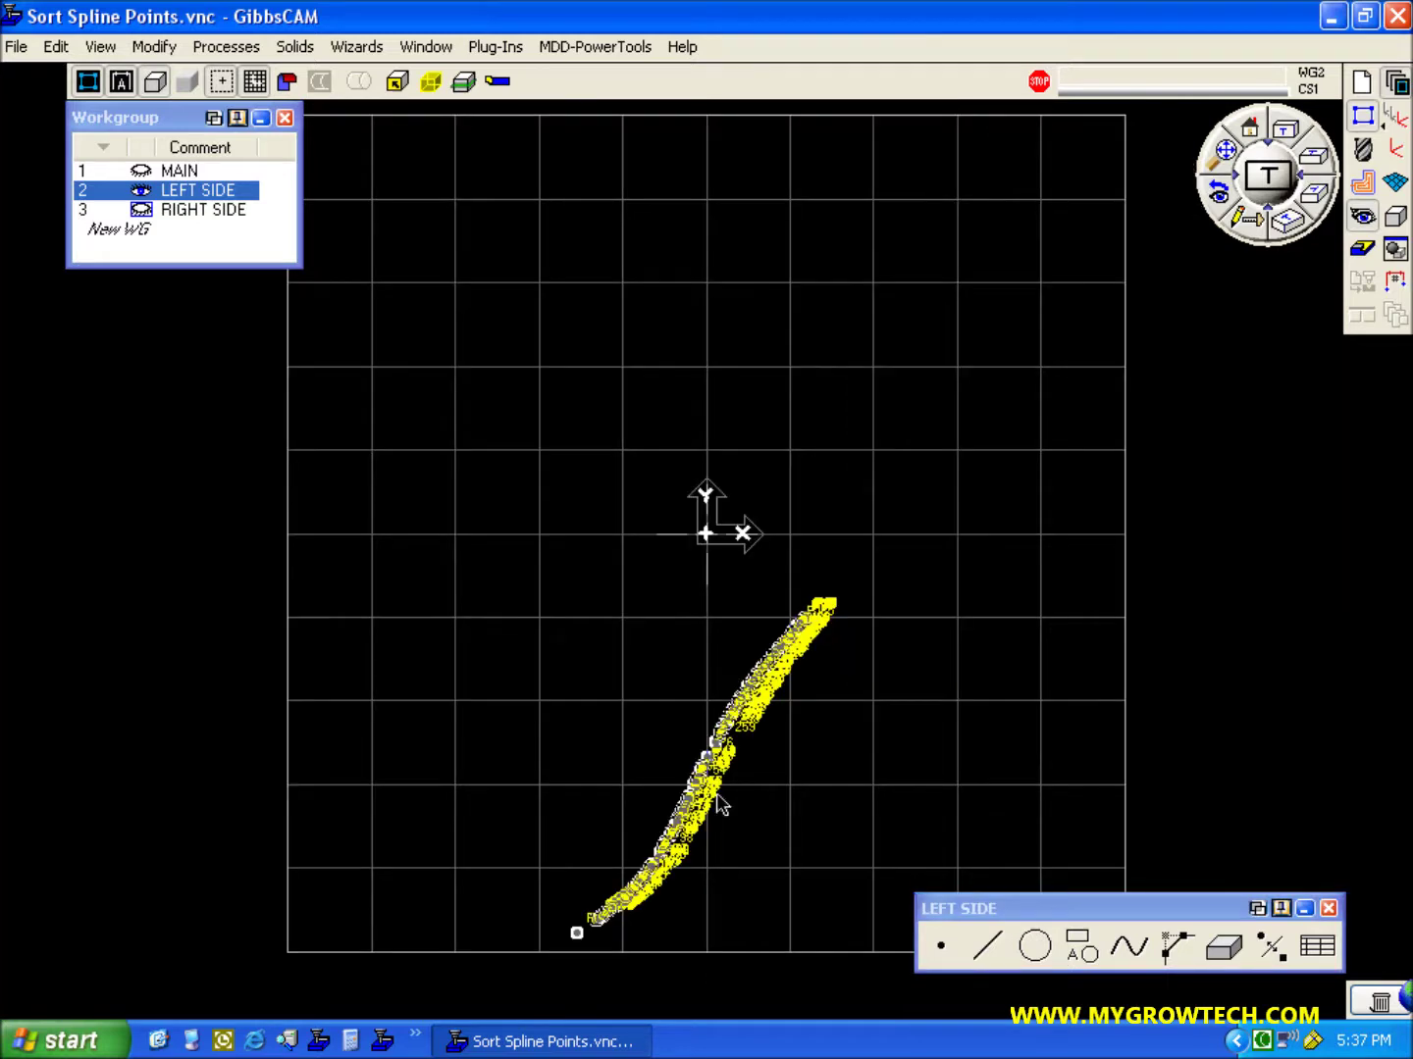
drag(540, 861, 642, 962)
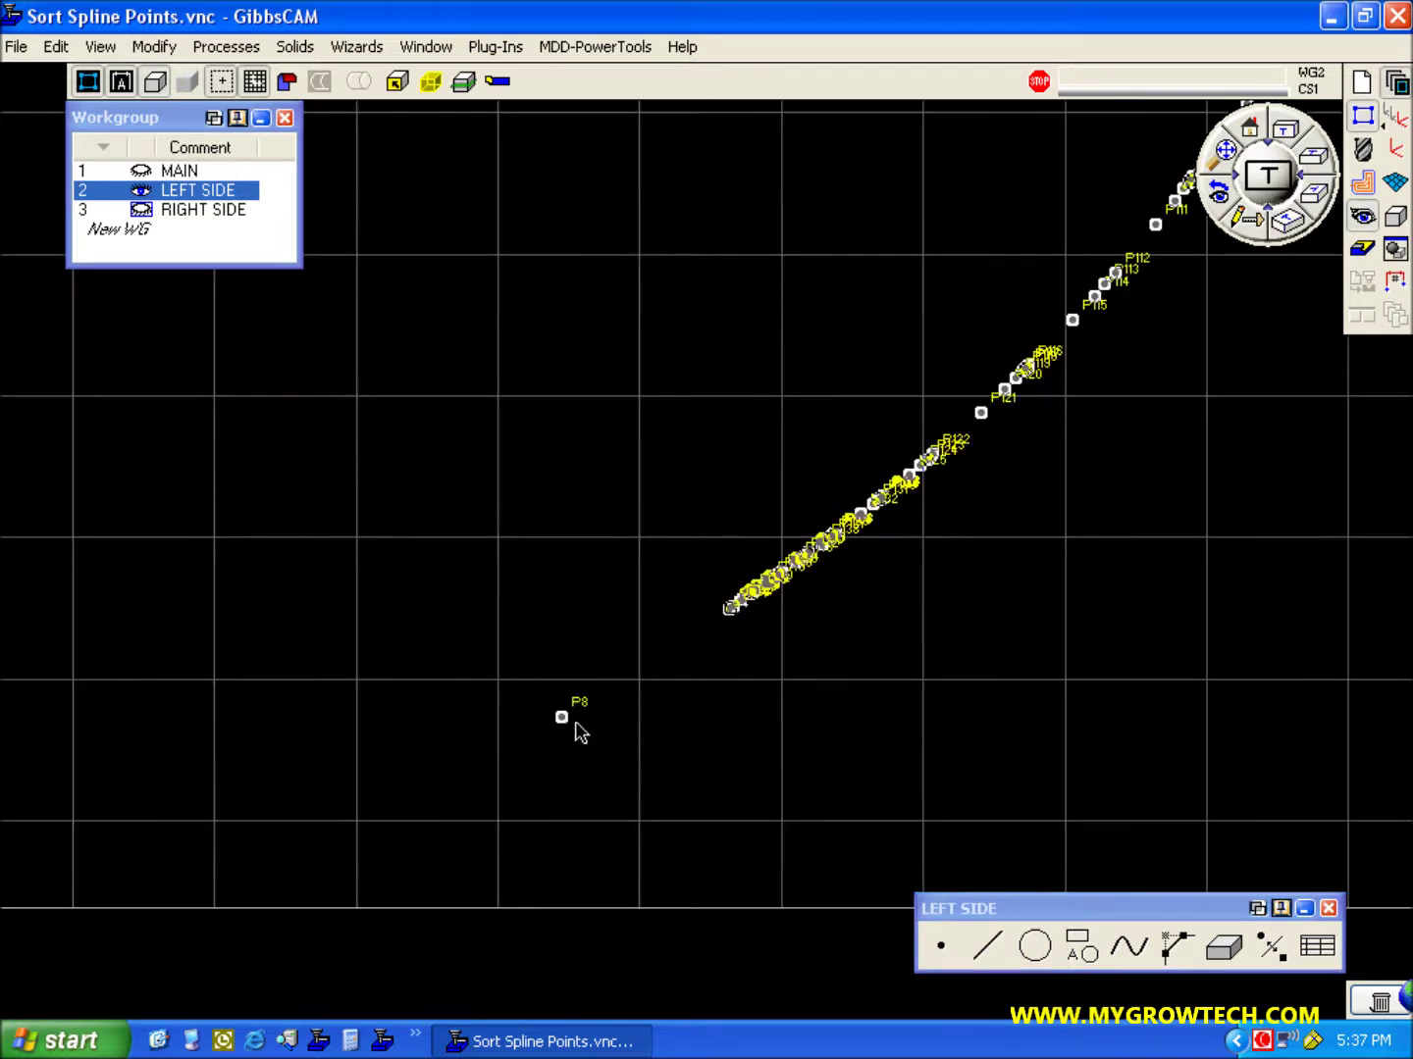
drag(694, 523, 819, 613)
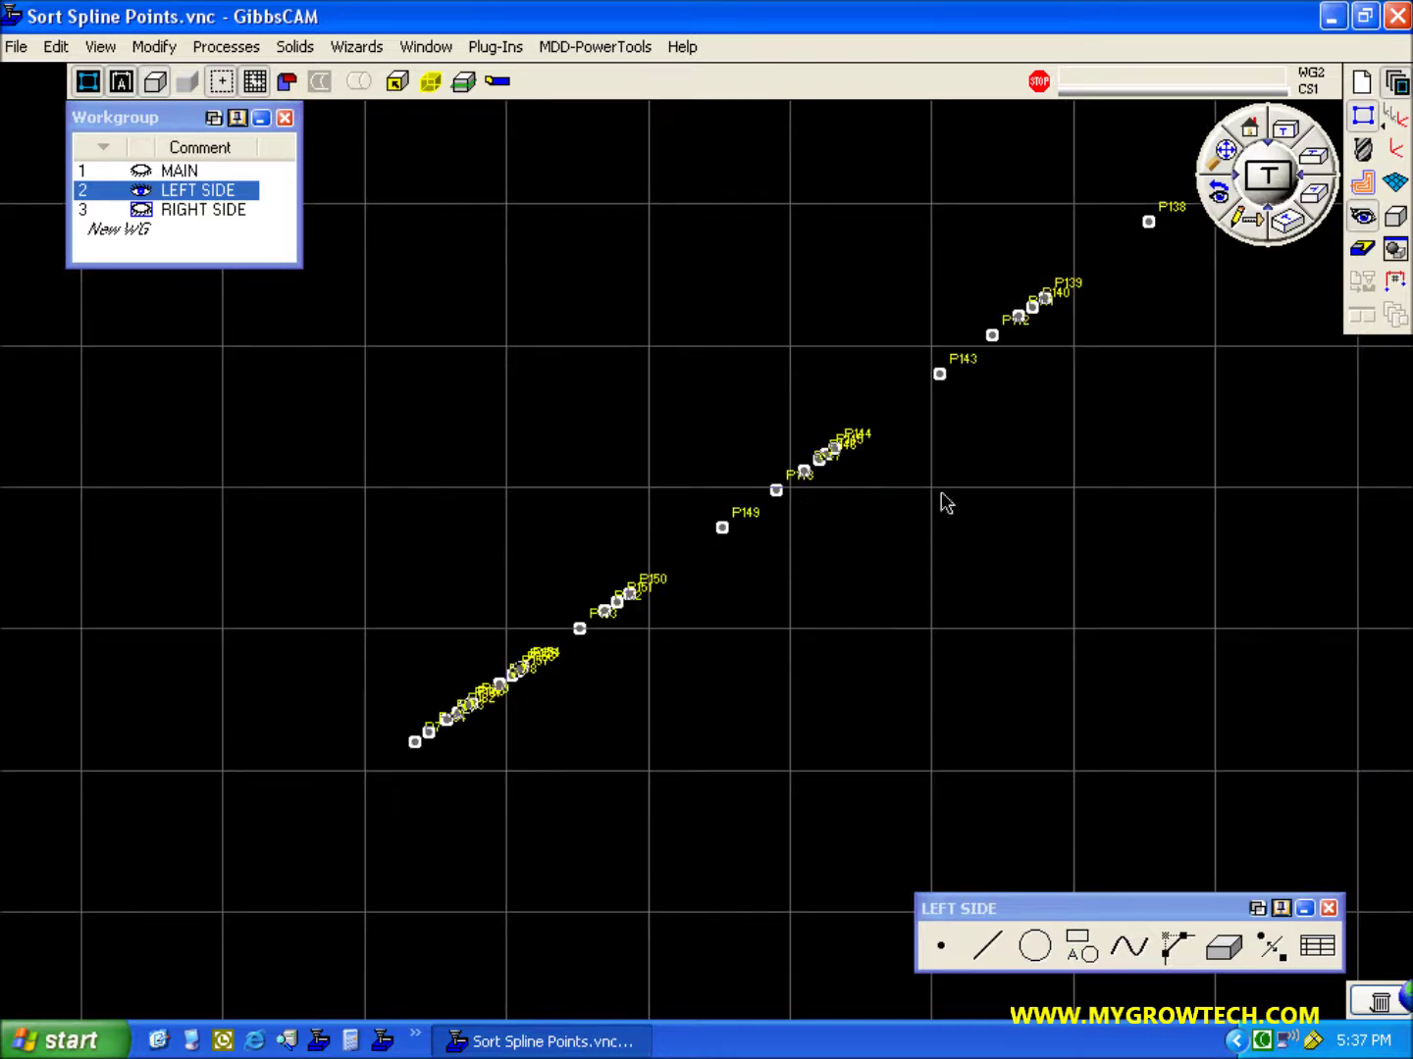
click(1202, 177)
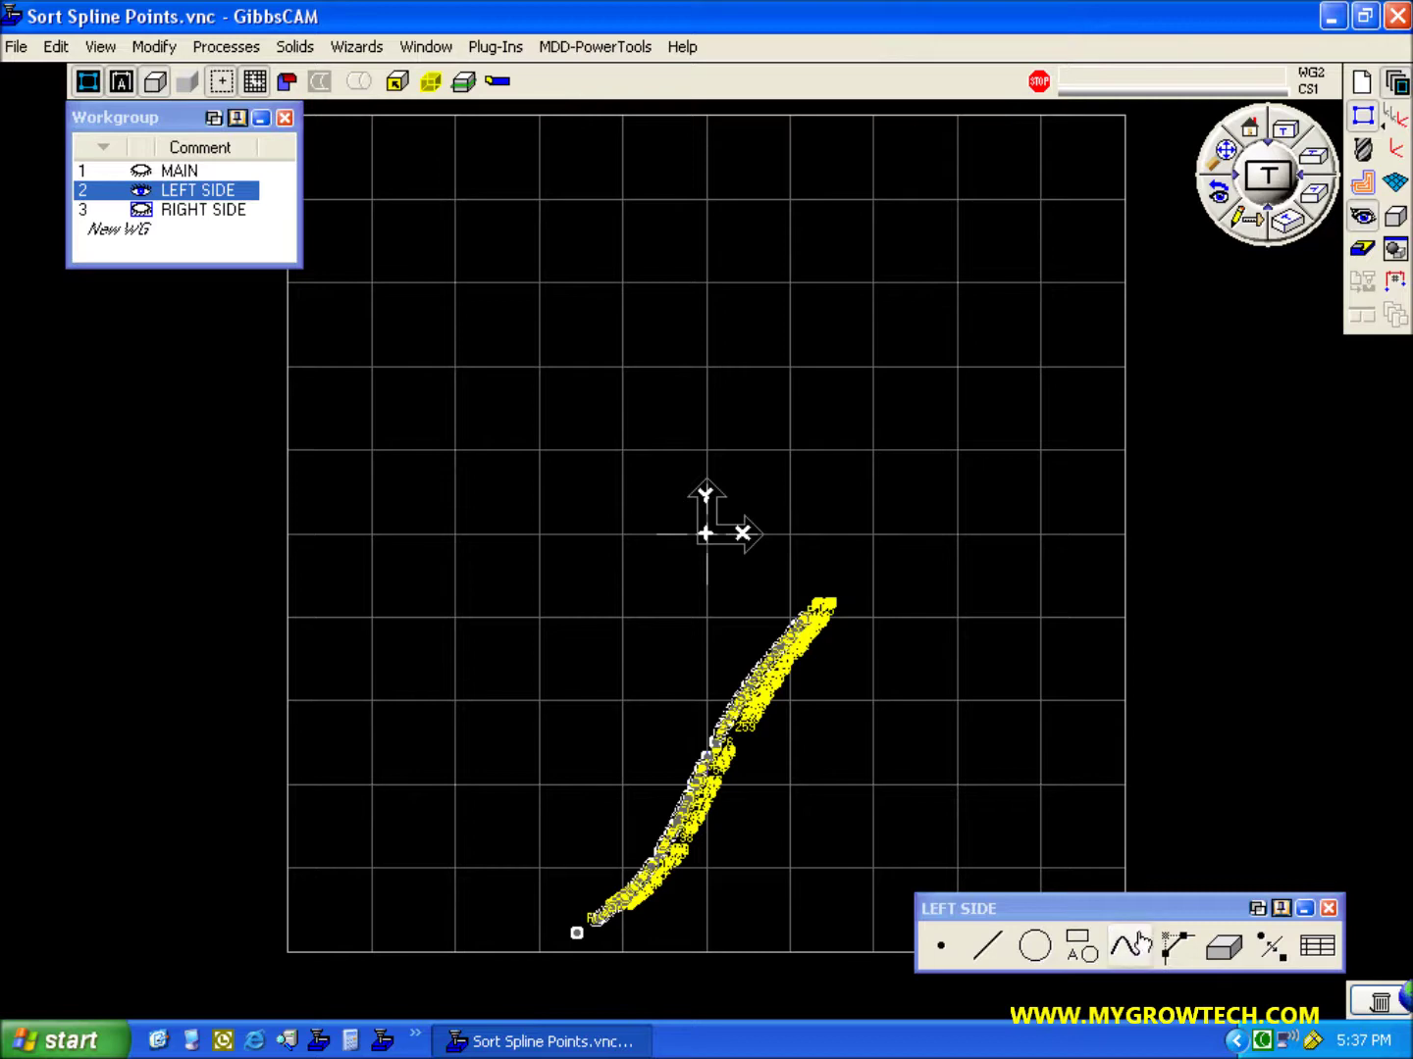
Try creating a spline through the selected unsorted LEFT SIDE points, inspect it in a rotated view and undo it
click(1128, 946)
click(1291, 931)
mouse_move(920, 831)
middle_down()
mouse_move(678, 644)
mouse_move(646, 414)
middle_up()
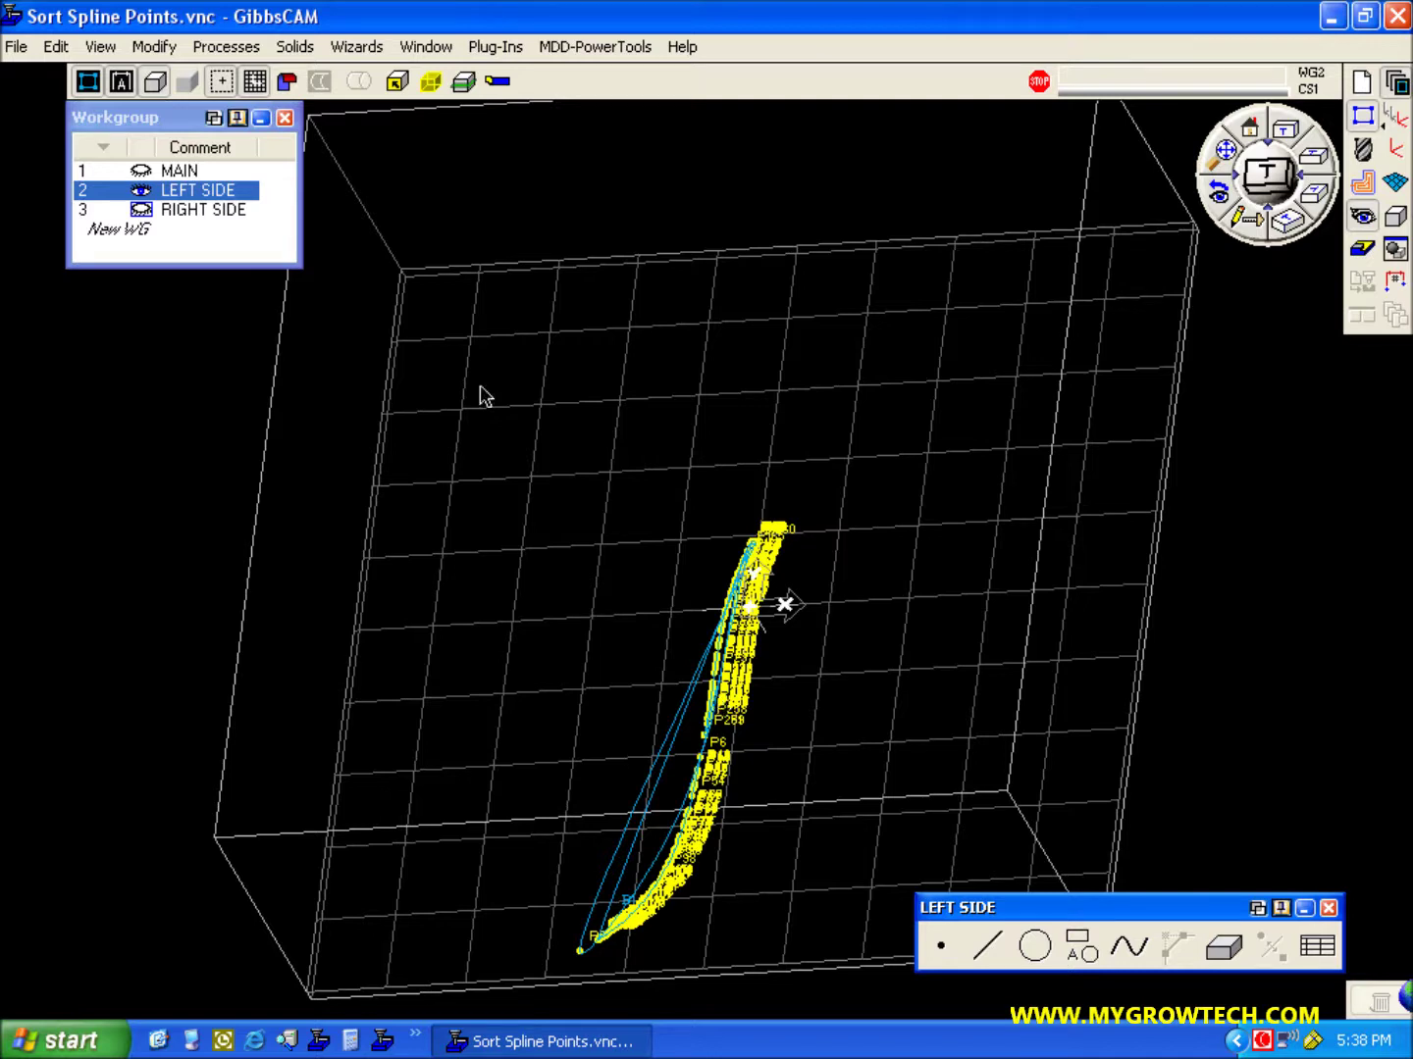
click(55, 47)
click(69, 84)
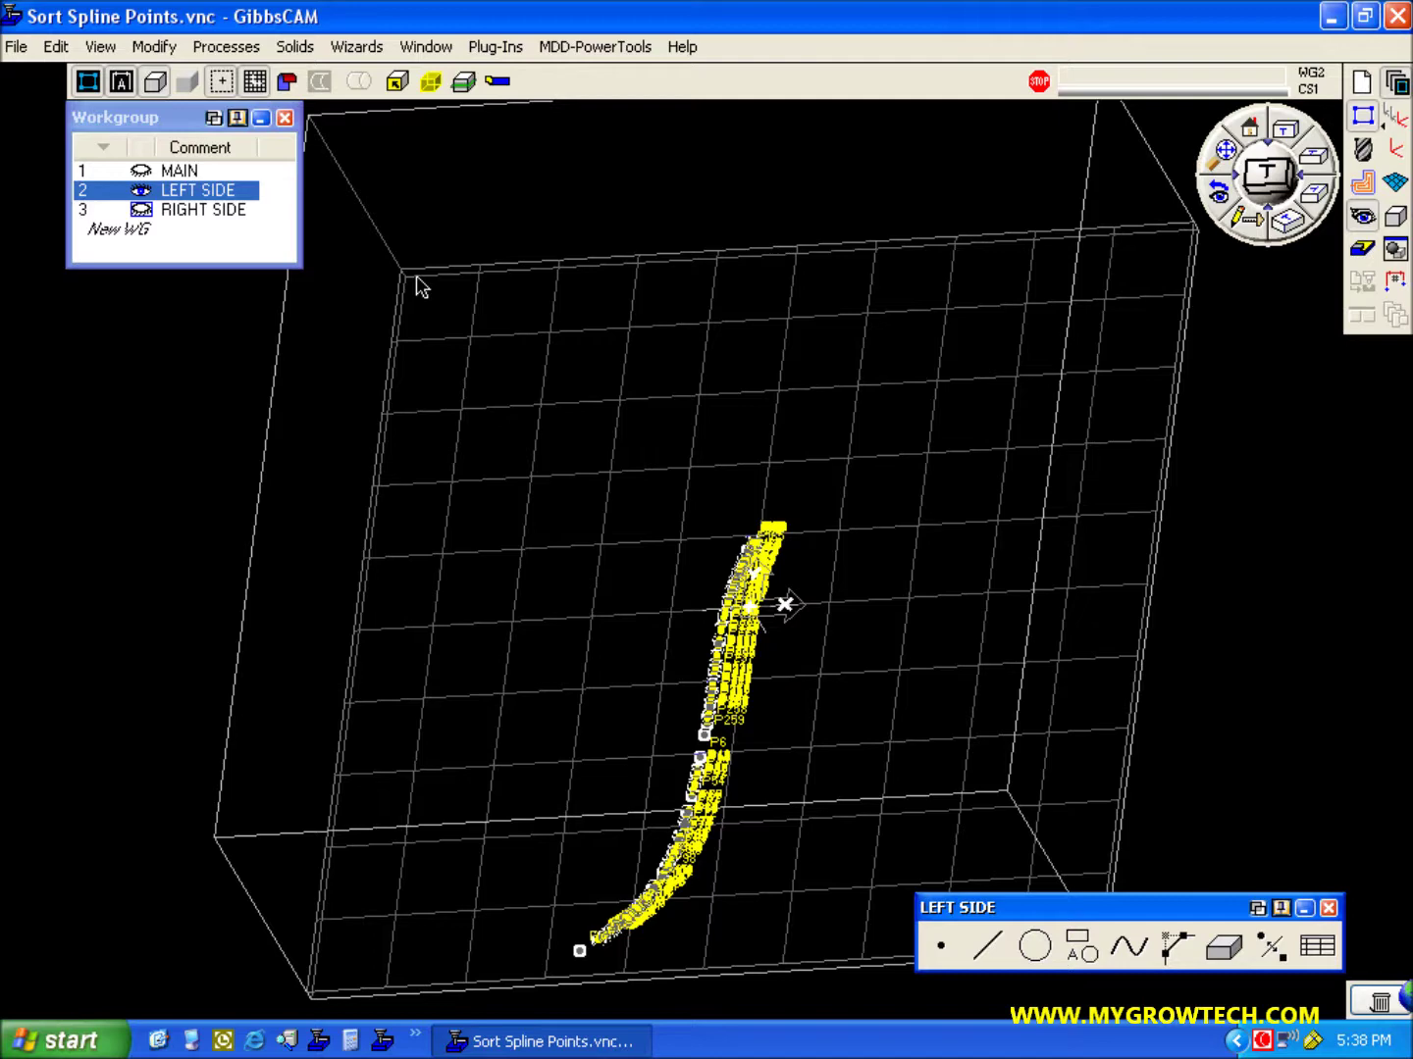
Sort the selected LEFT SIDE points by Closest Hole next, using X- and Y- as the start corner
click(155, 47)
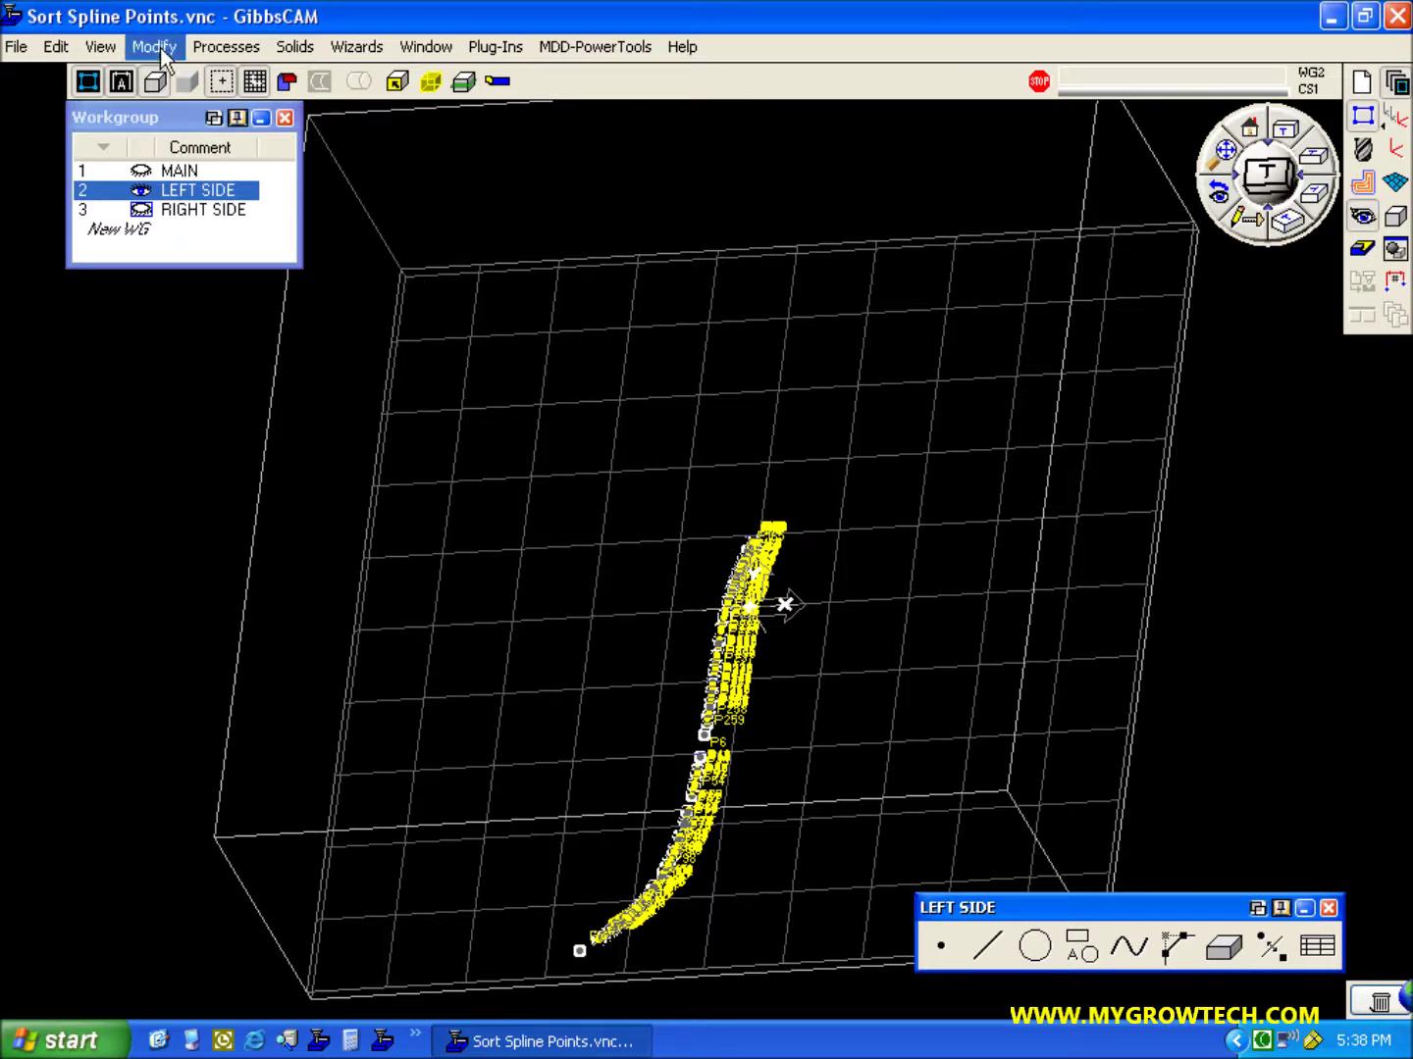
click(261, 370)
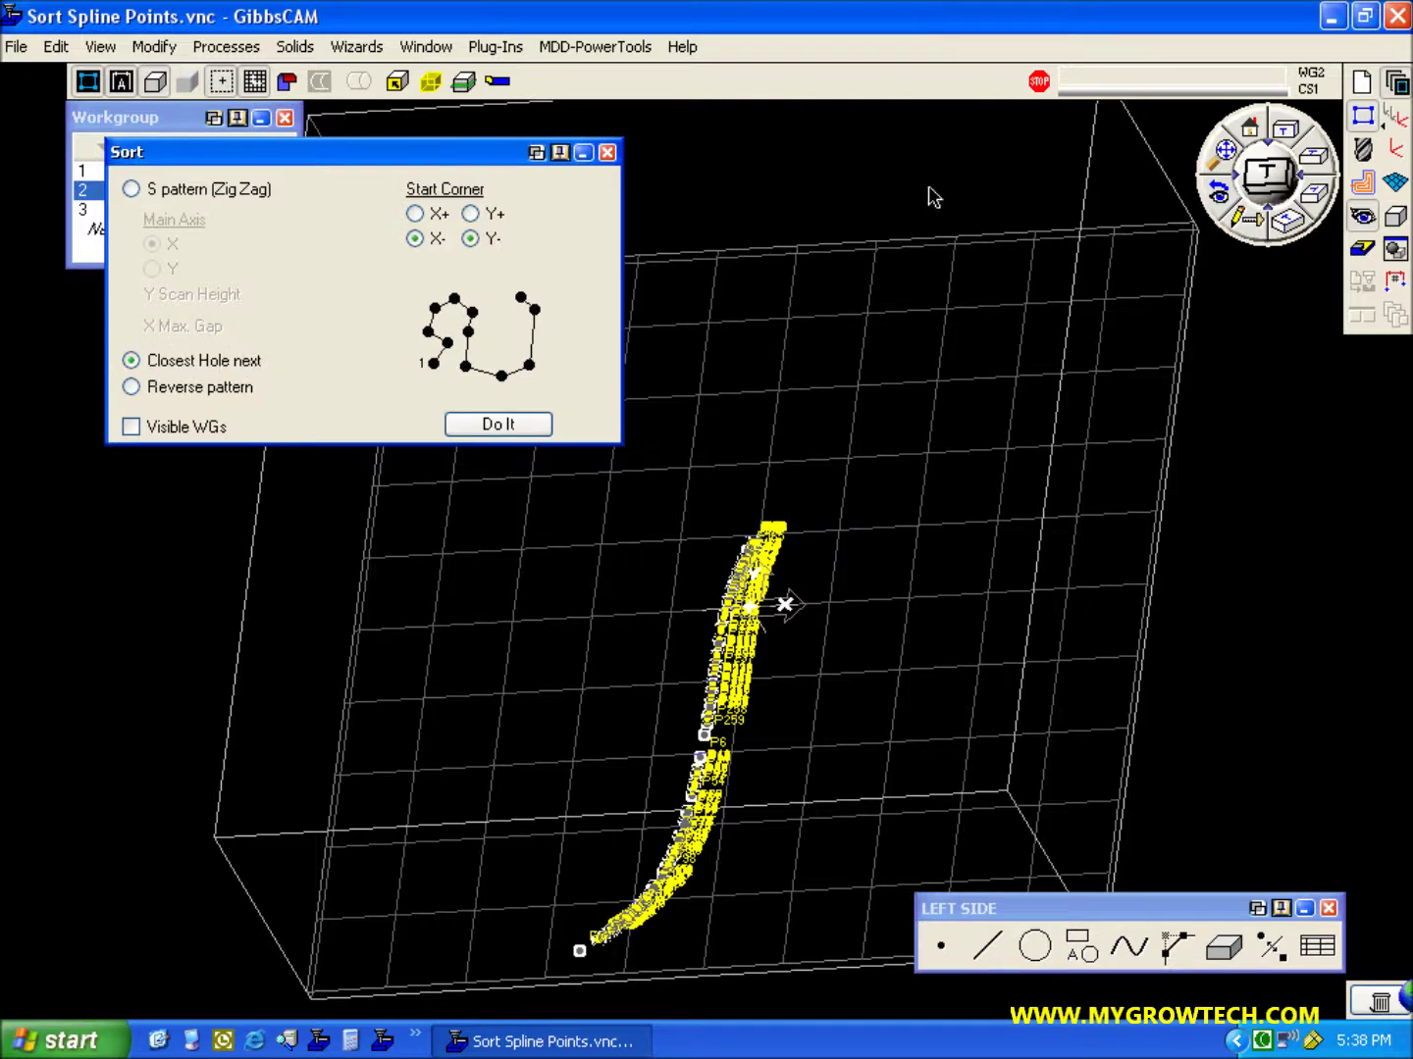
click(1241, 143)
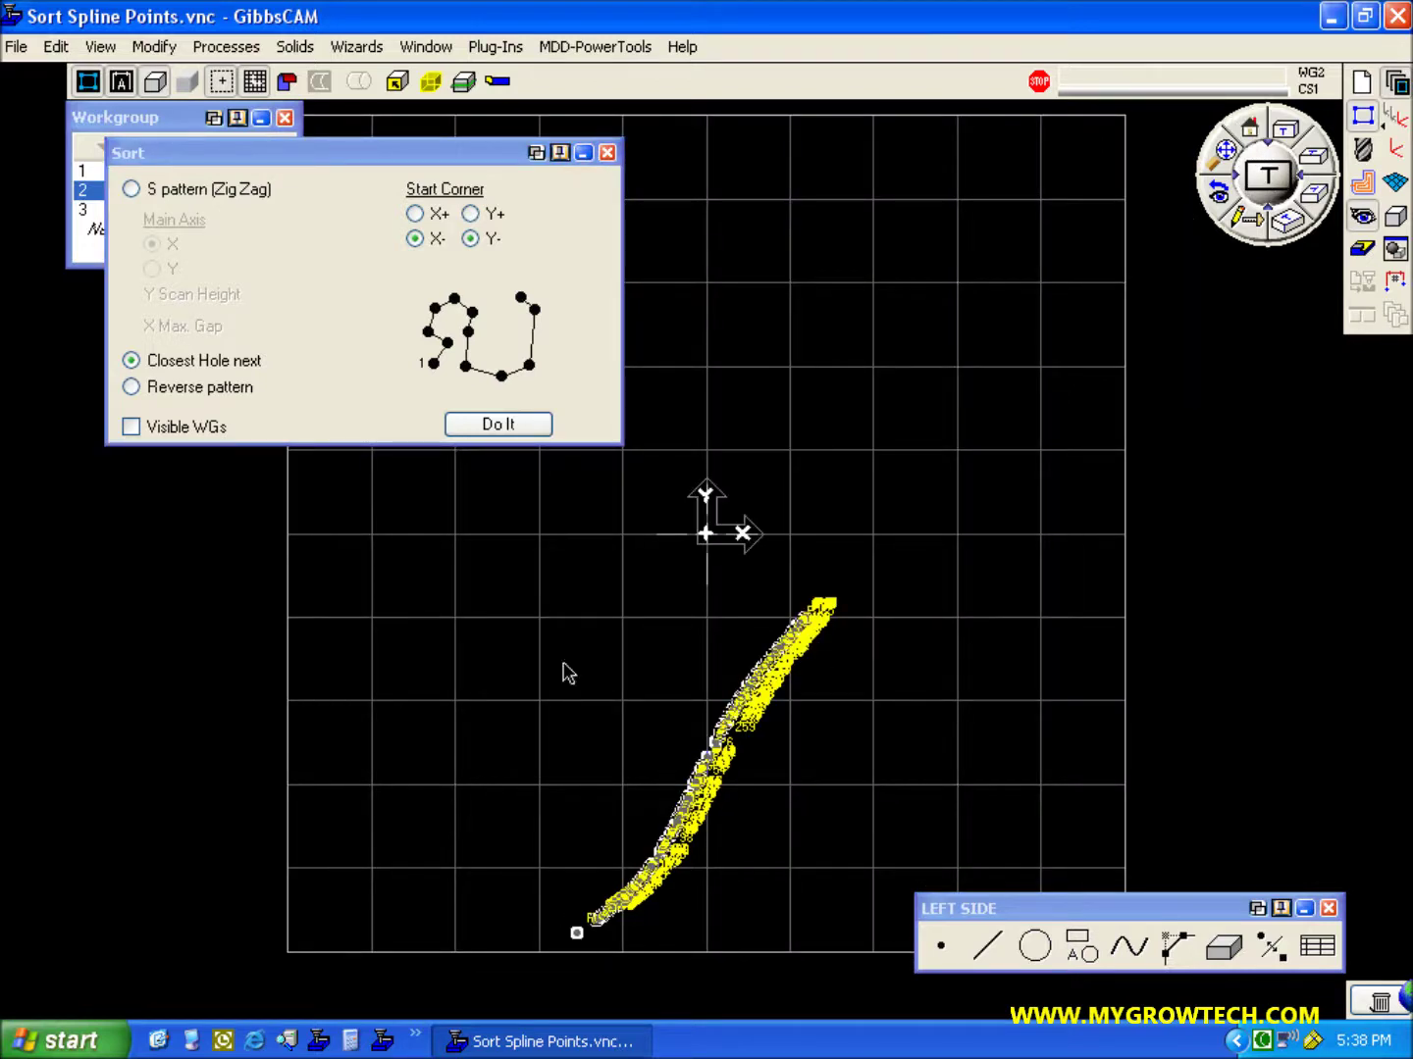
click(532, 428)
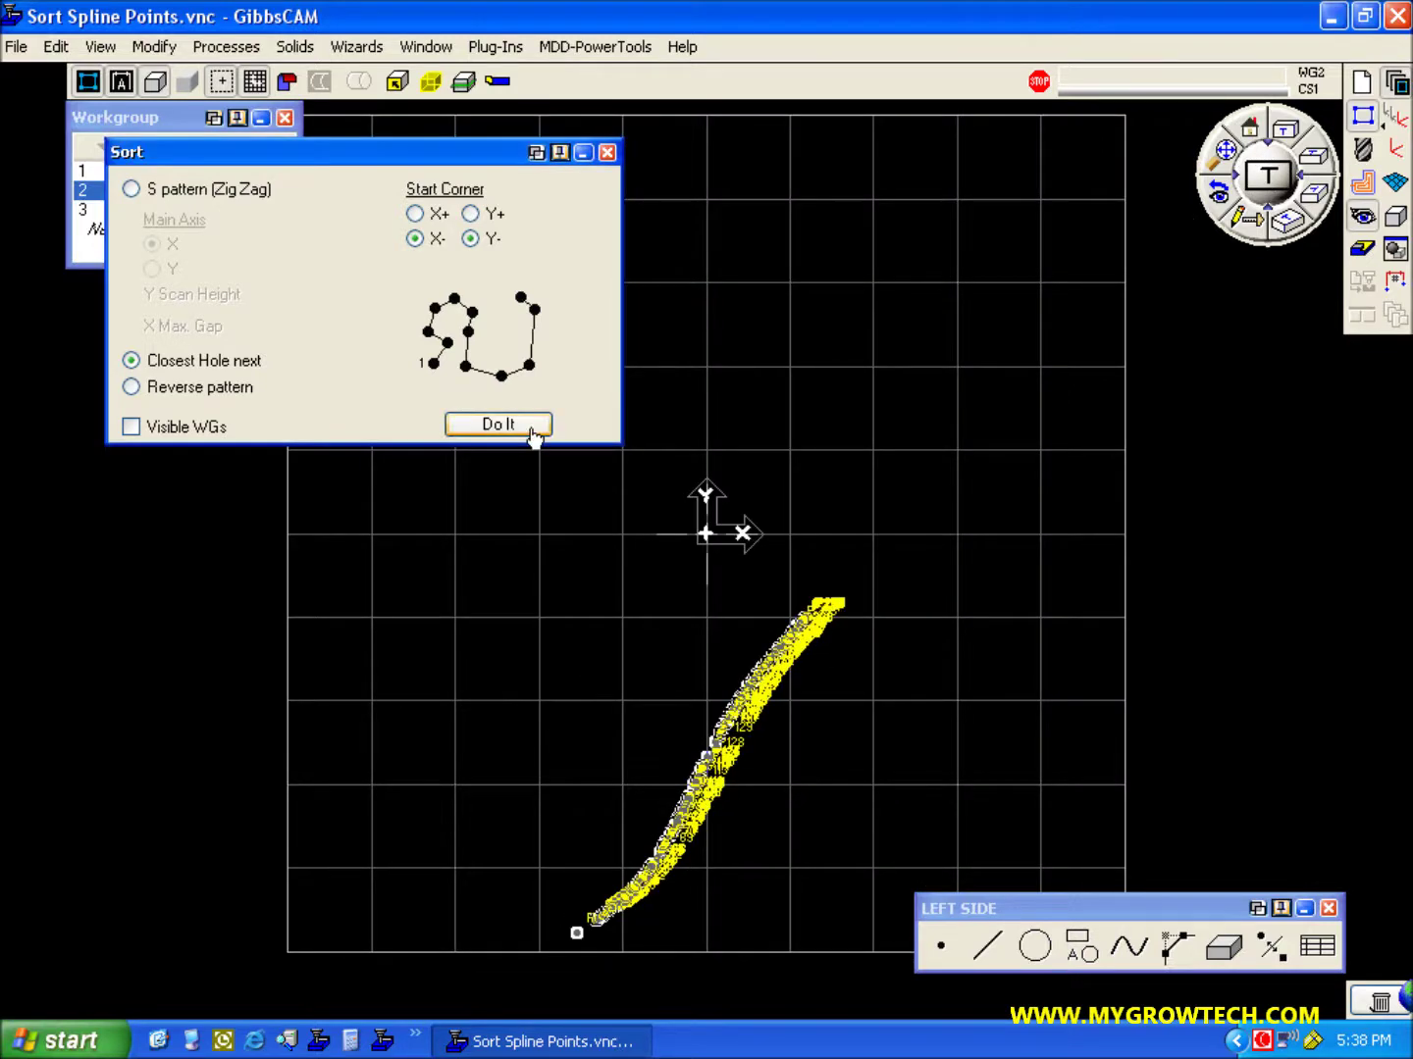
click(607, 152)
Check the sorted point numbering at the lower end and around the slot tip, and hide the point labels
drag(546, 883, 637, 968)
drag(706, 432, 836, 558)
drag(300, 495, 622, 632)
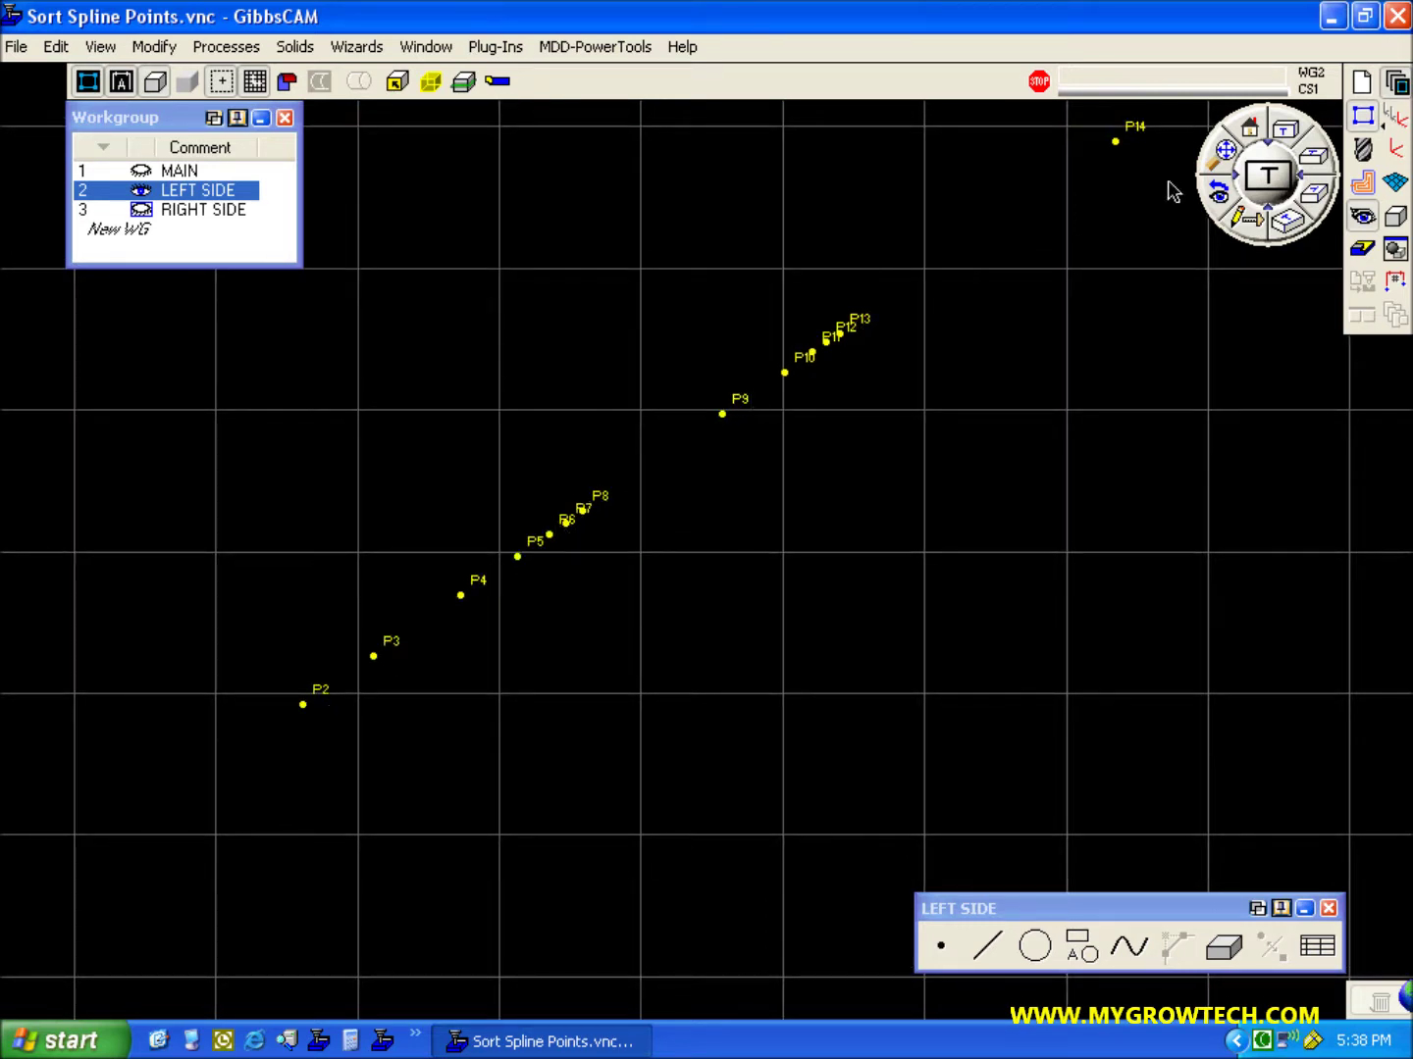
click(1221, 152)
drag(764, 577, 859, 665)
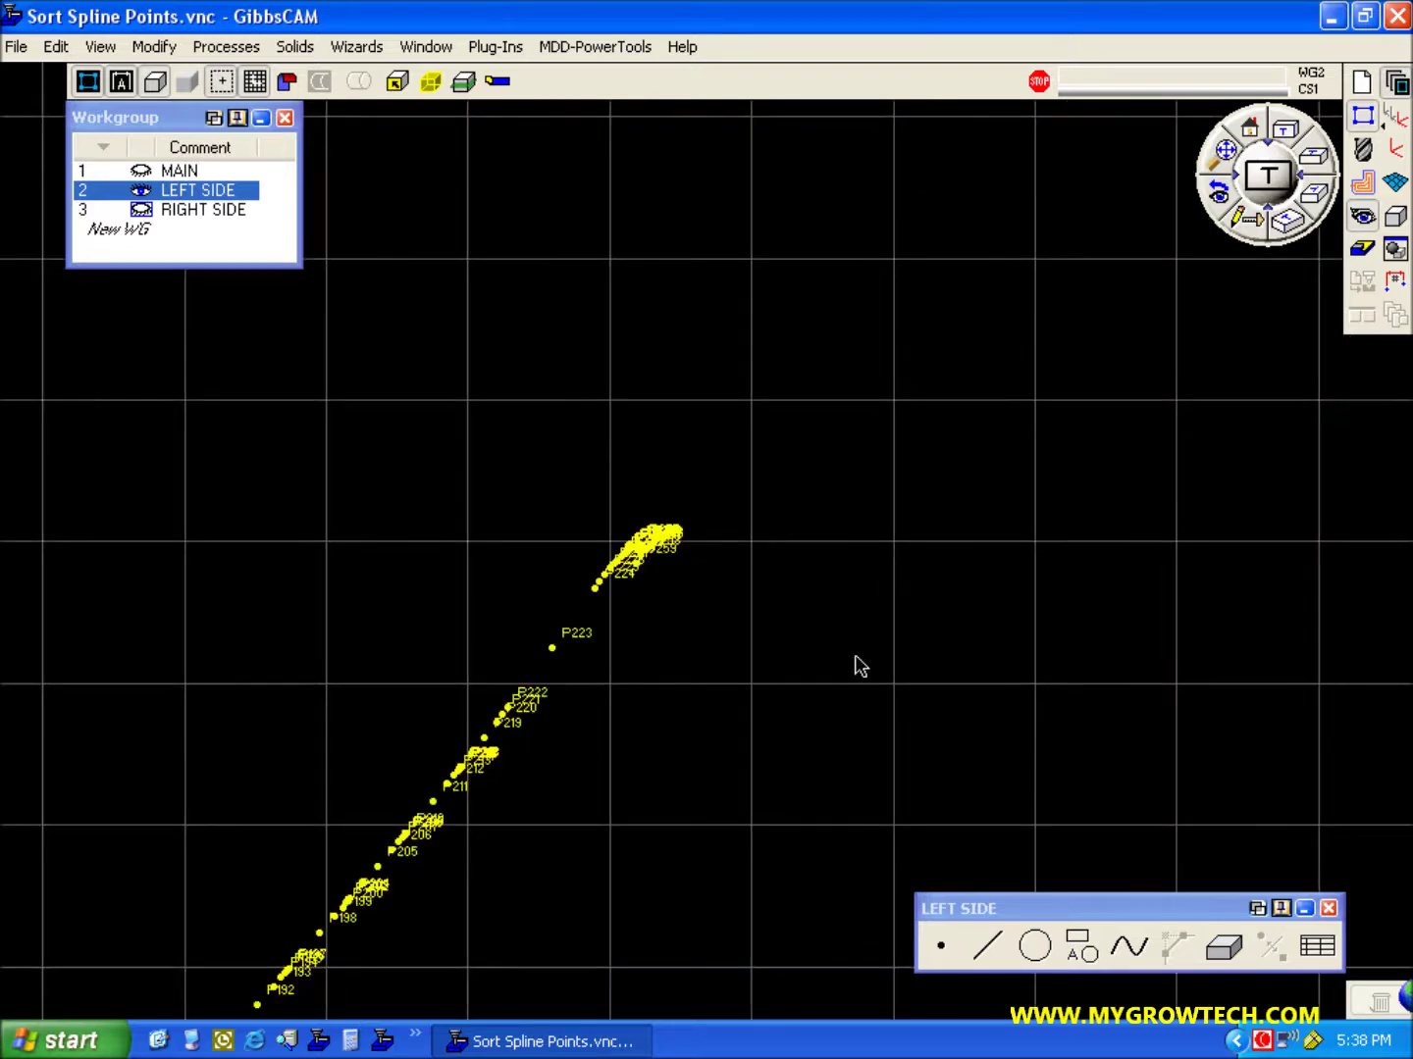
drag(581, 485, 708, 618)
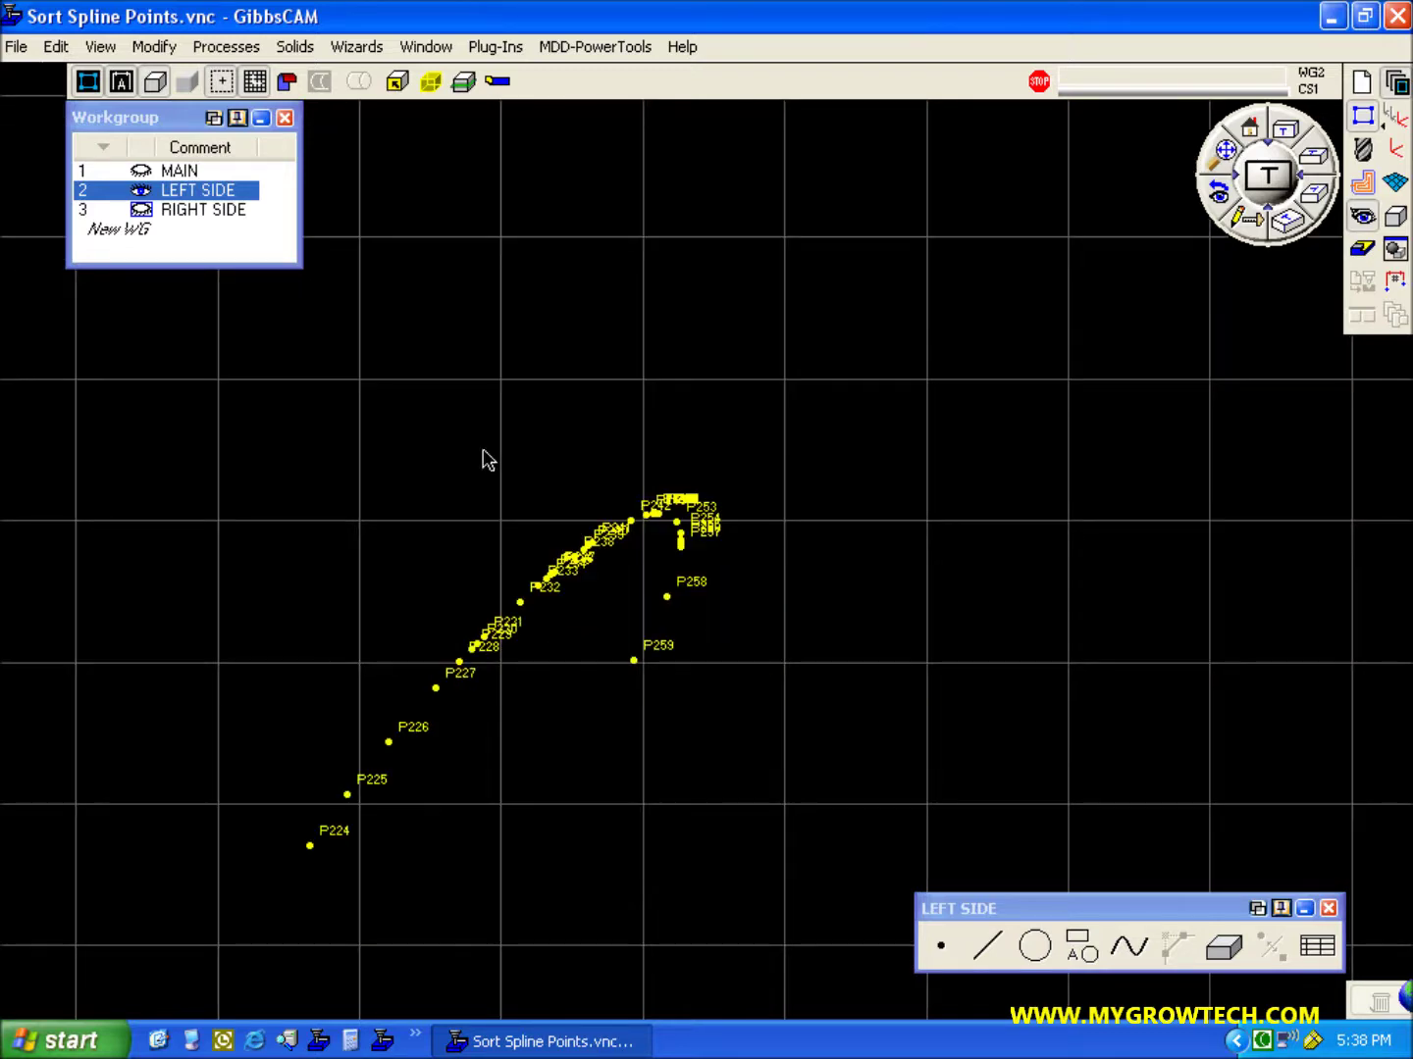
drag(435, 457, 755, 703)
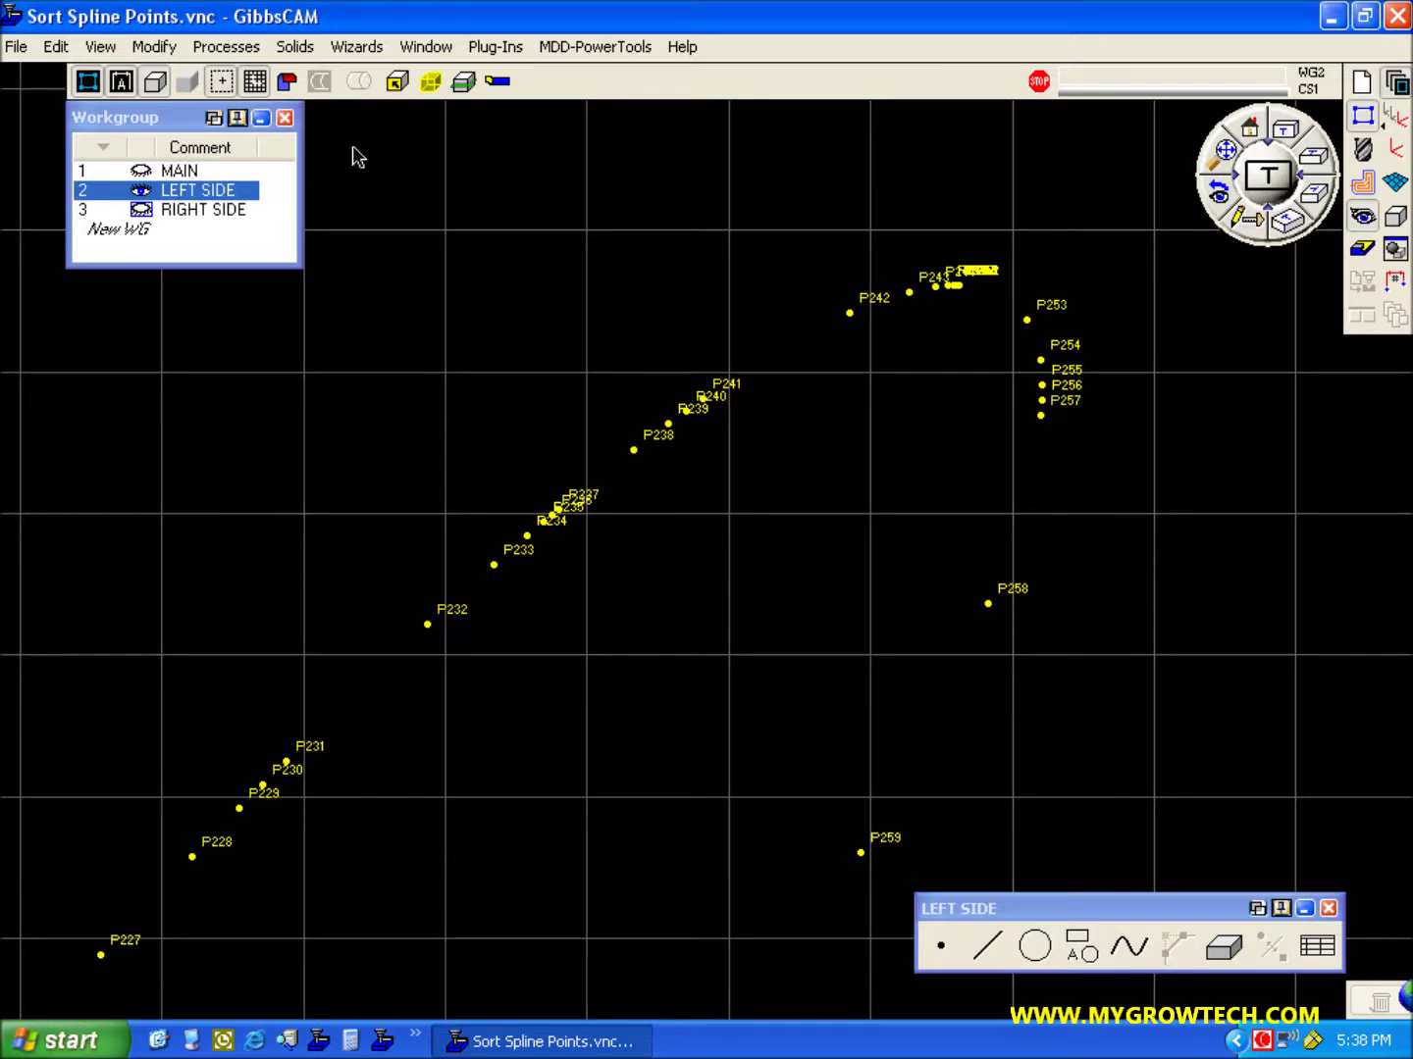
click(103, 49)
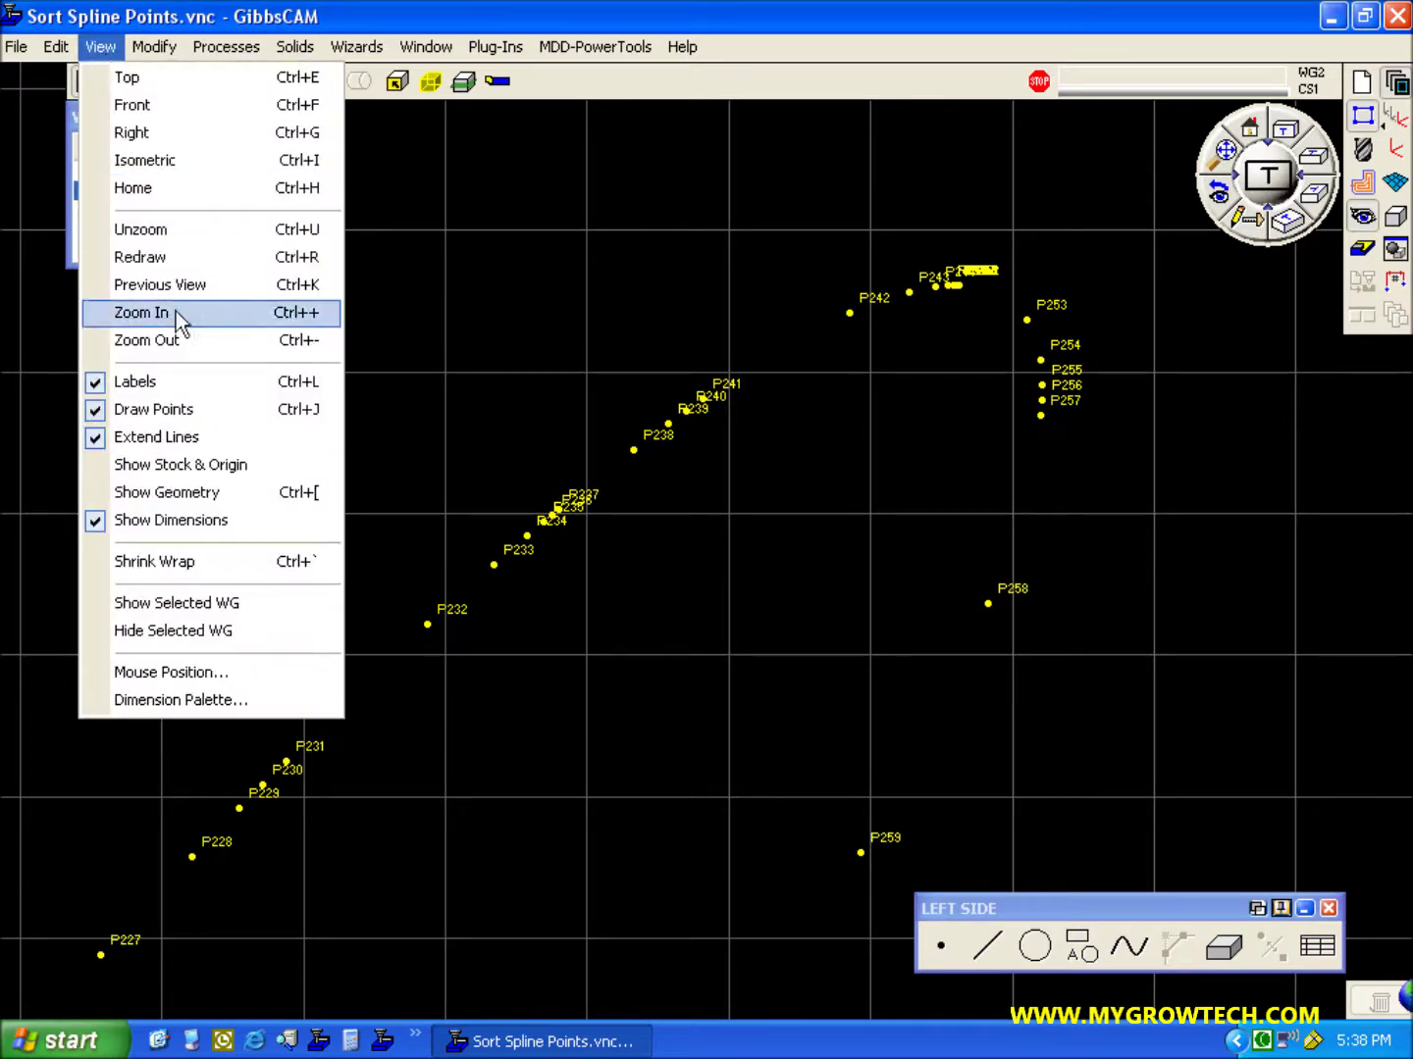
click(202, 391)
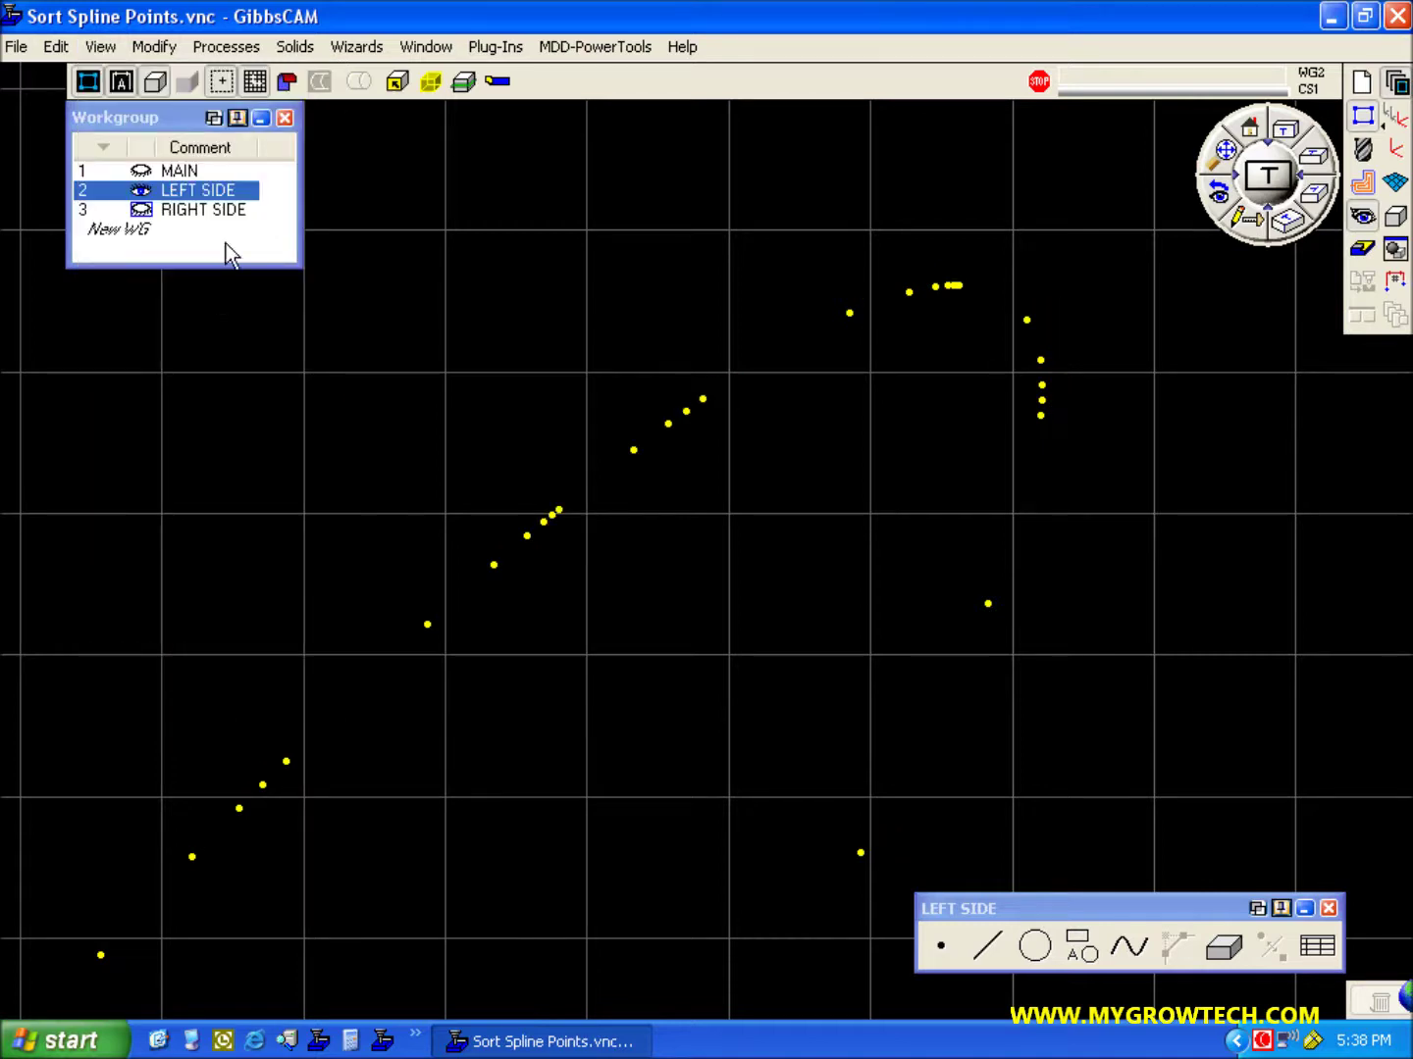
Segment the whole spline in the RIGHT SIDE workgroup into lines with an accuracy of 0.1
click(234, 209)
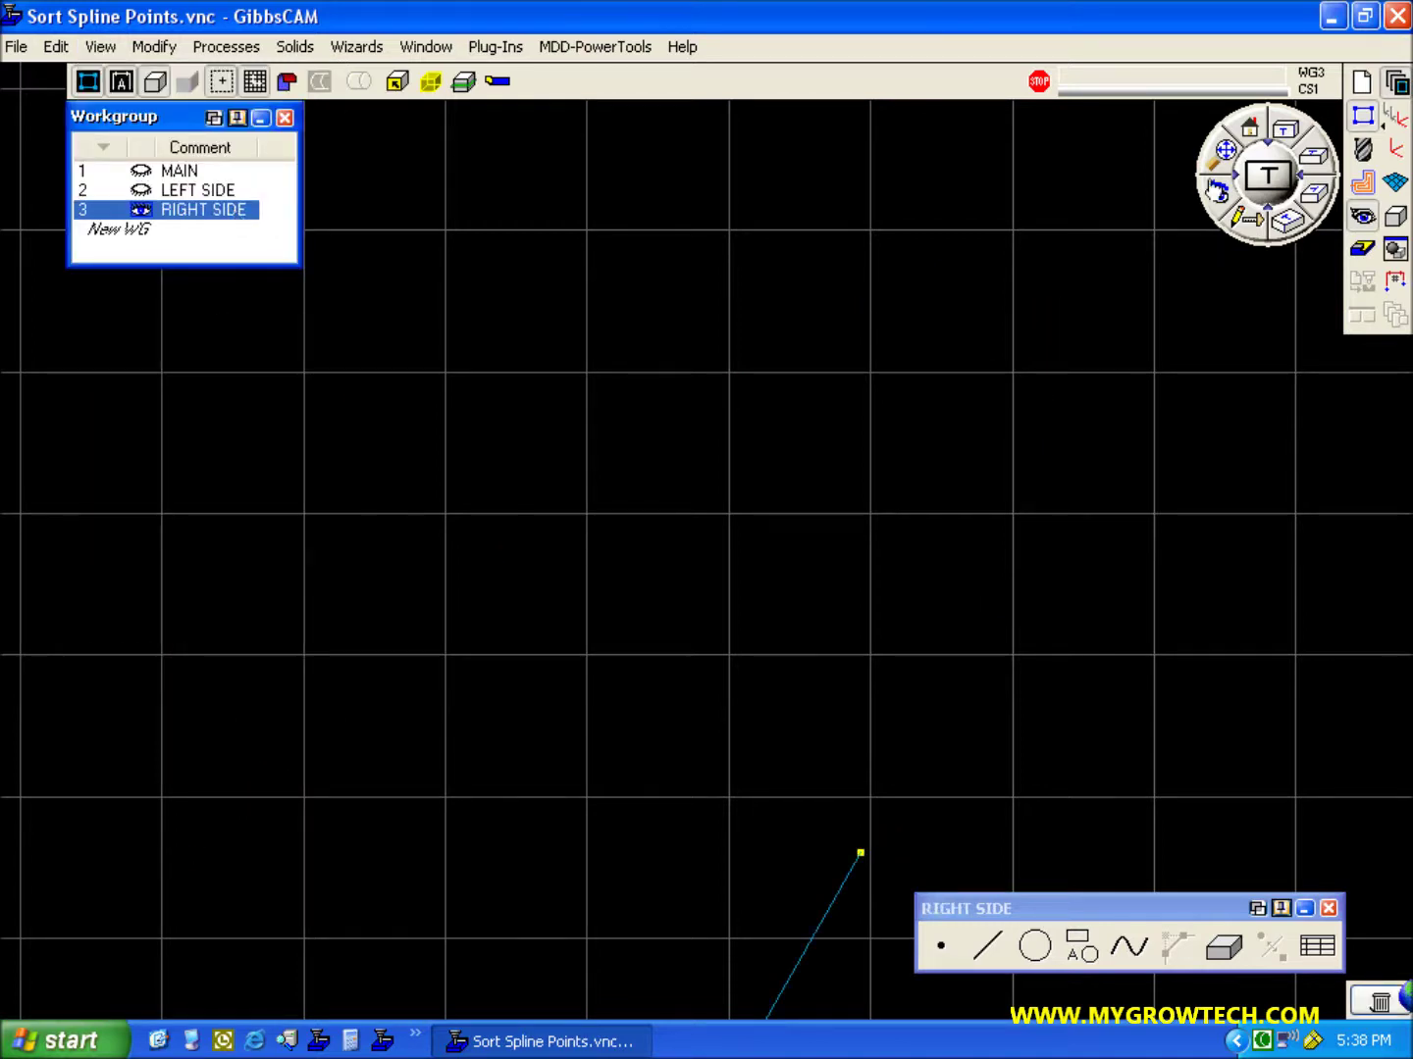
click(1219, 158)
click(790, 629)
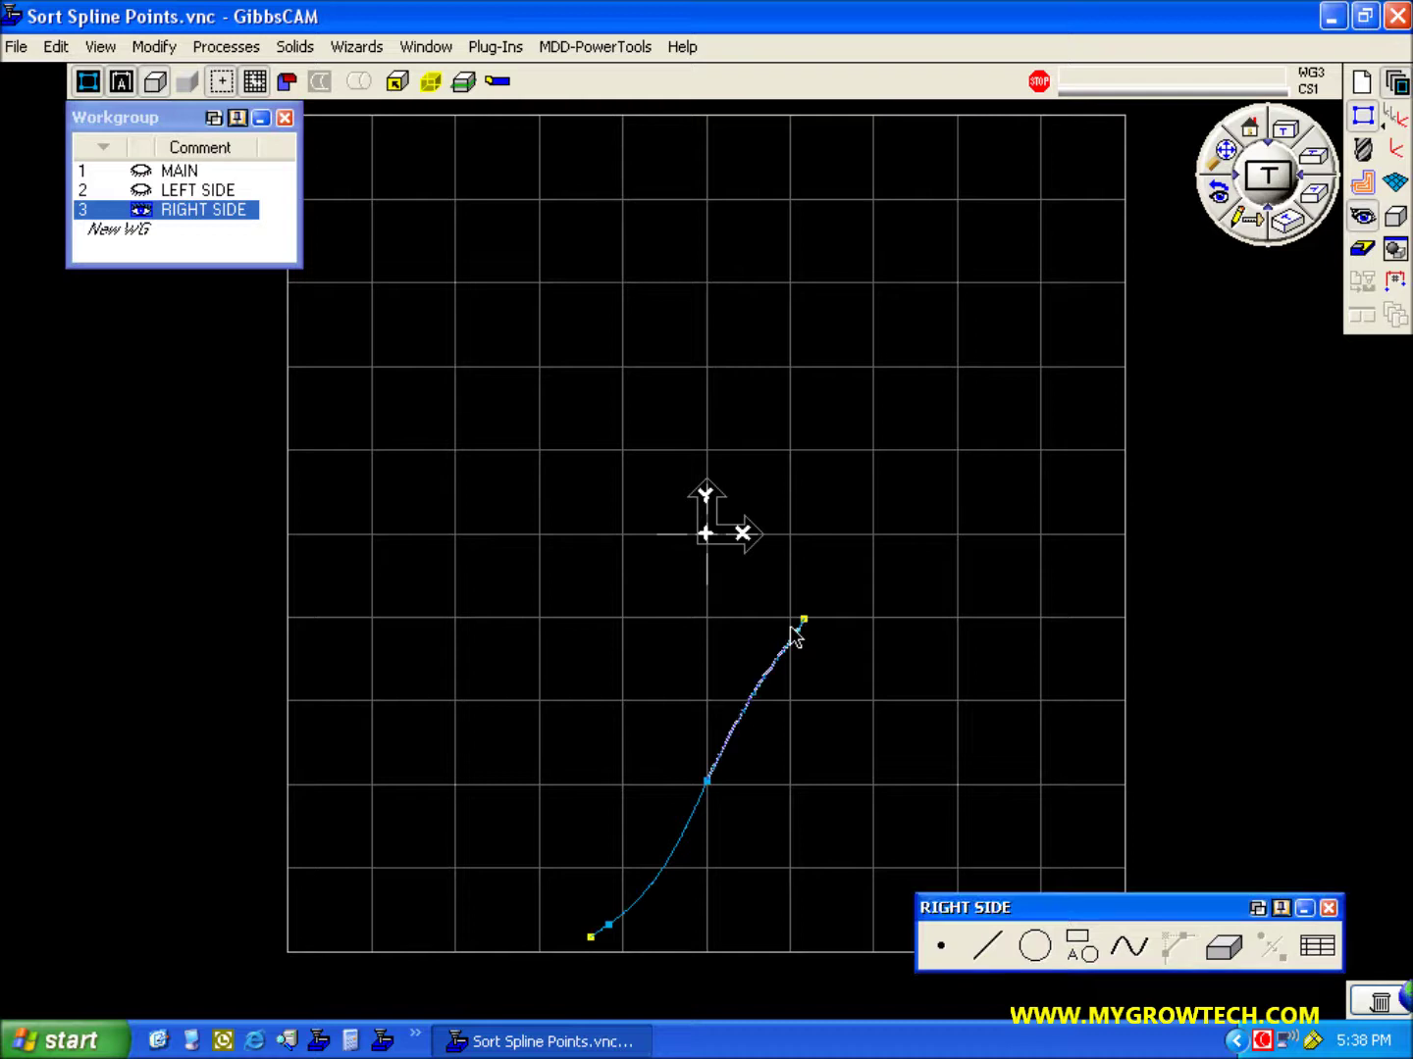
click(154, 47)
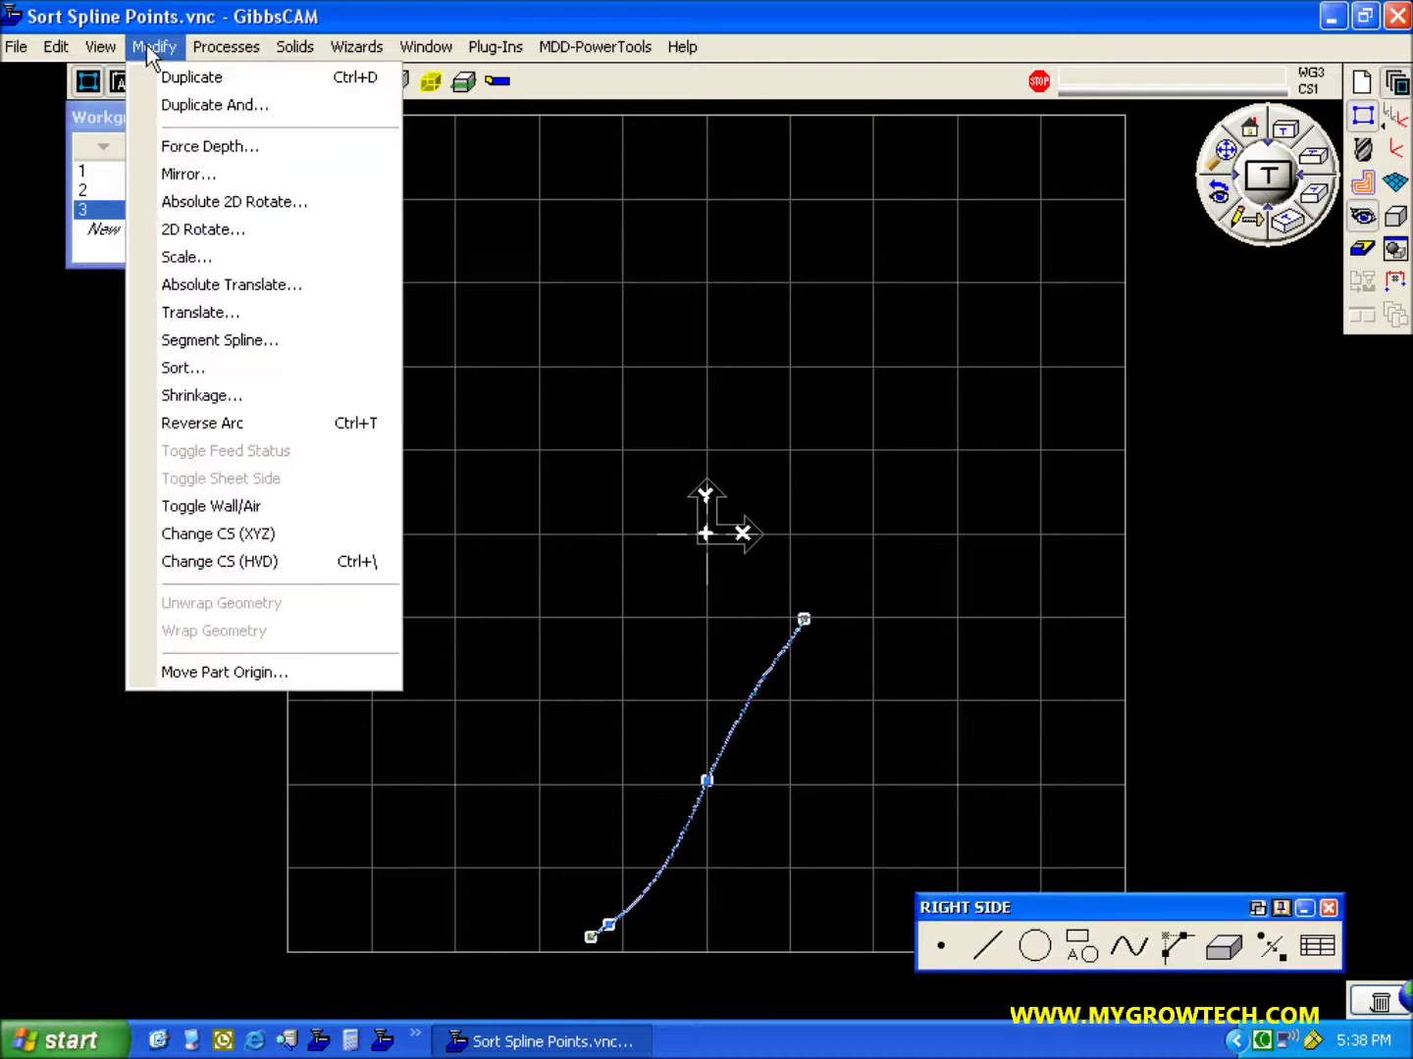
click(236, 342)
click(415, 455)
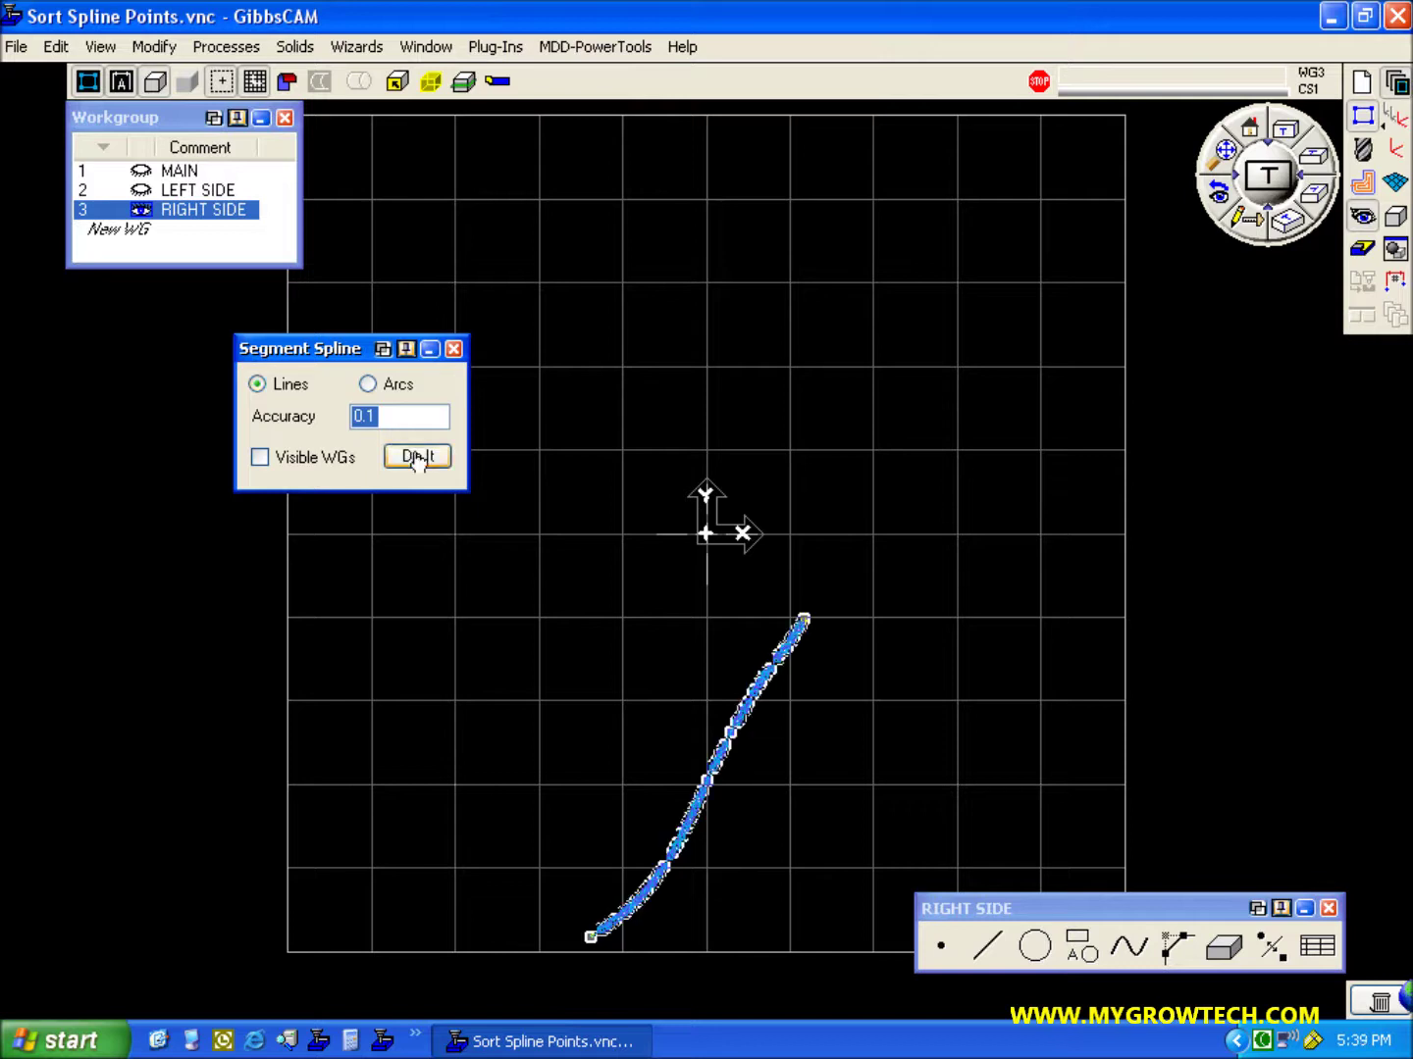
click(454, 350)
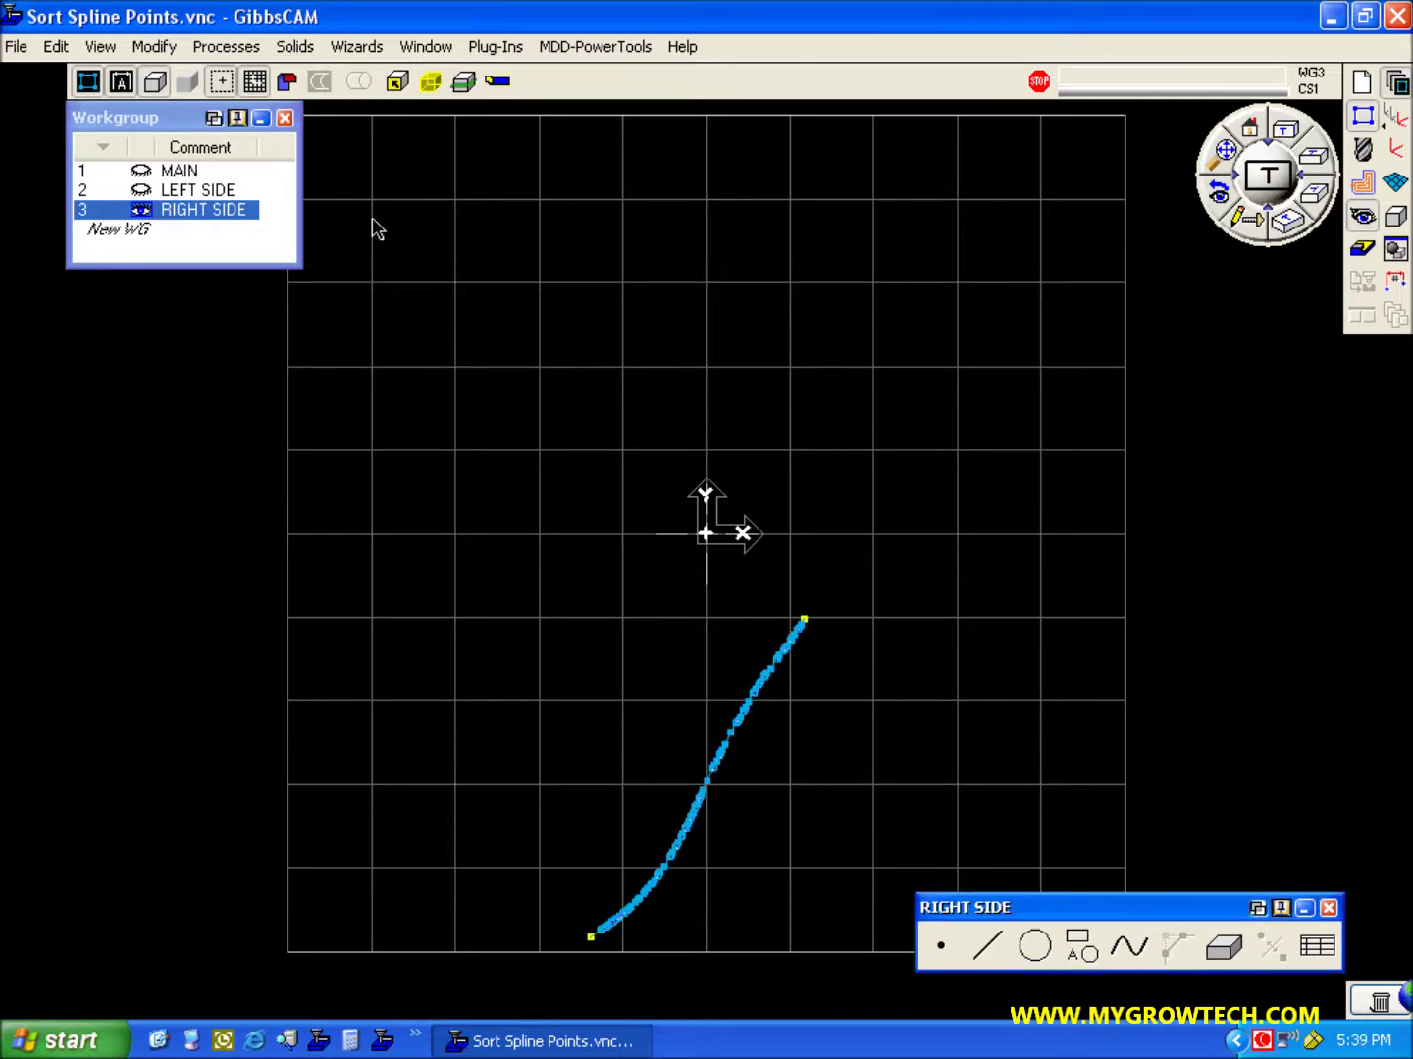
Select all lines in the RIGHT SIDE workgroup and delete them, keeping only the points
click(55, 47)
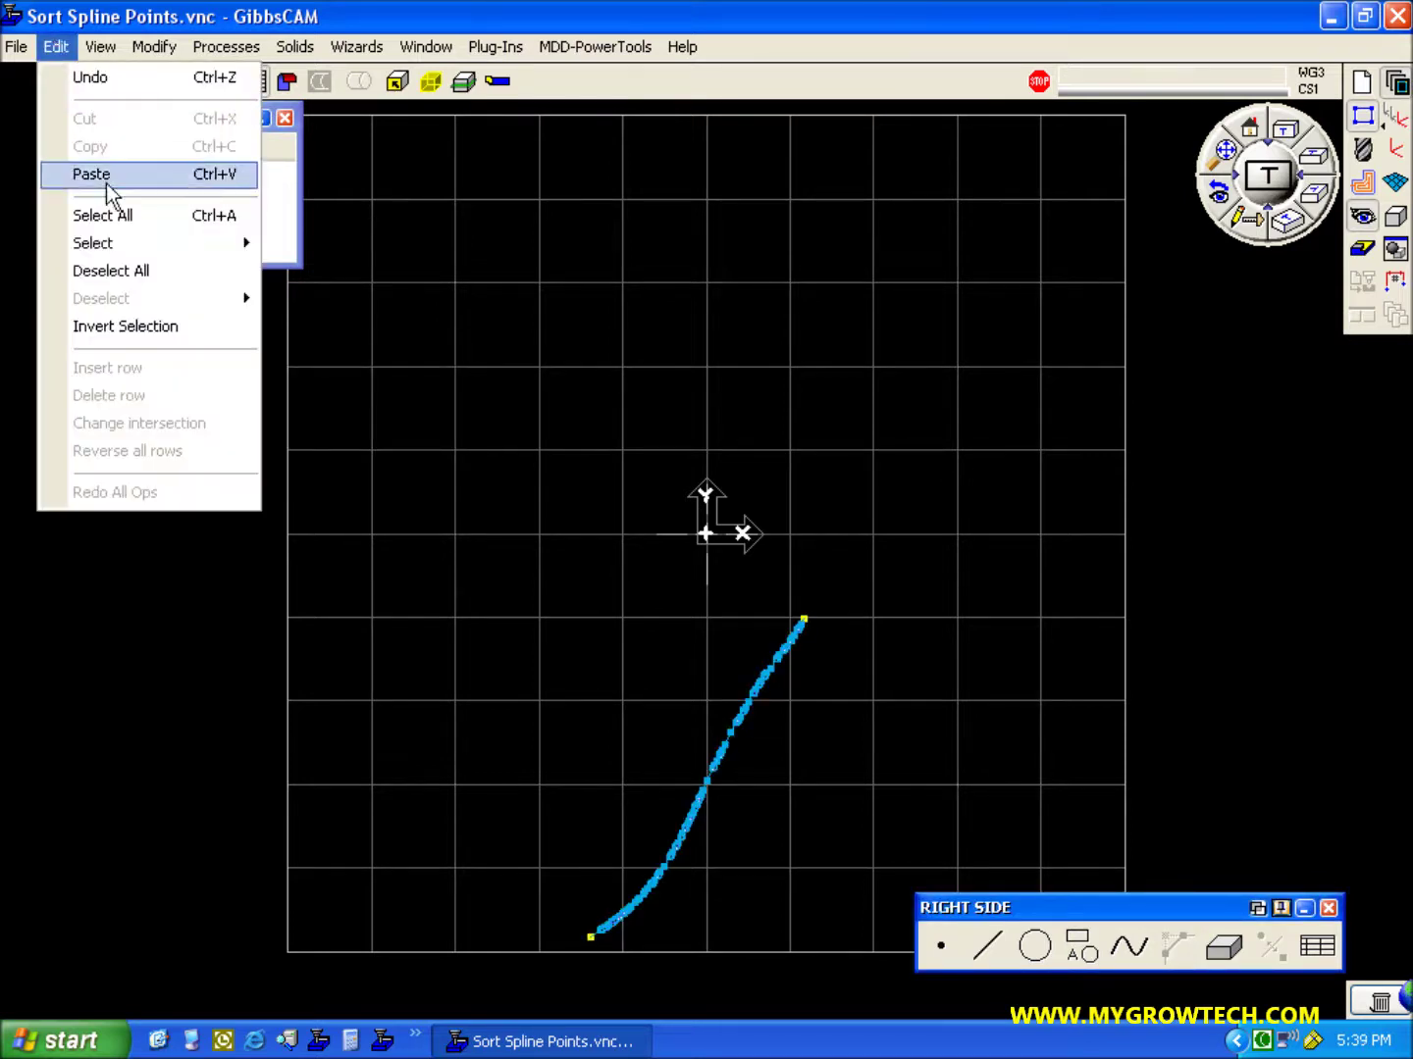
mouse_move(113, 241)
mouse_move(321, 268)
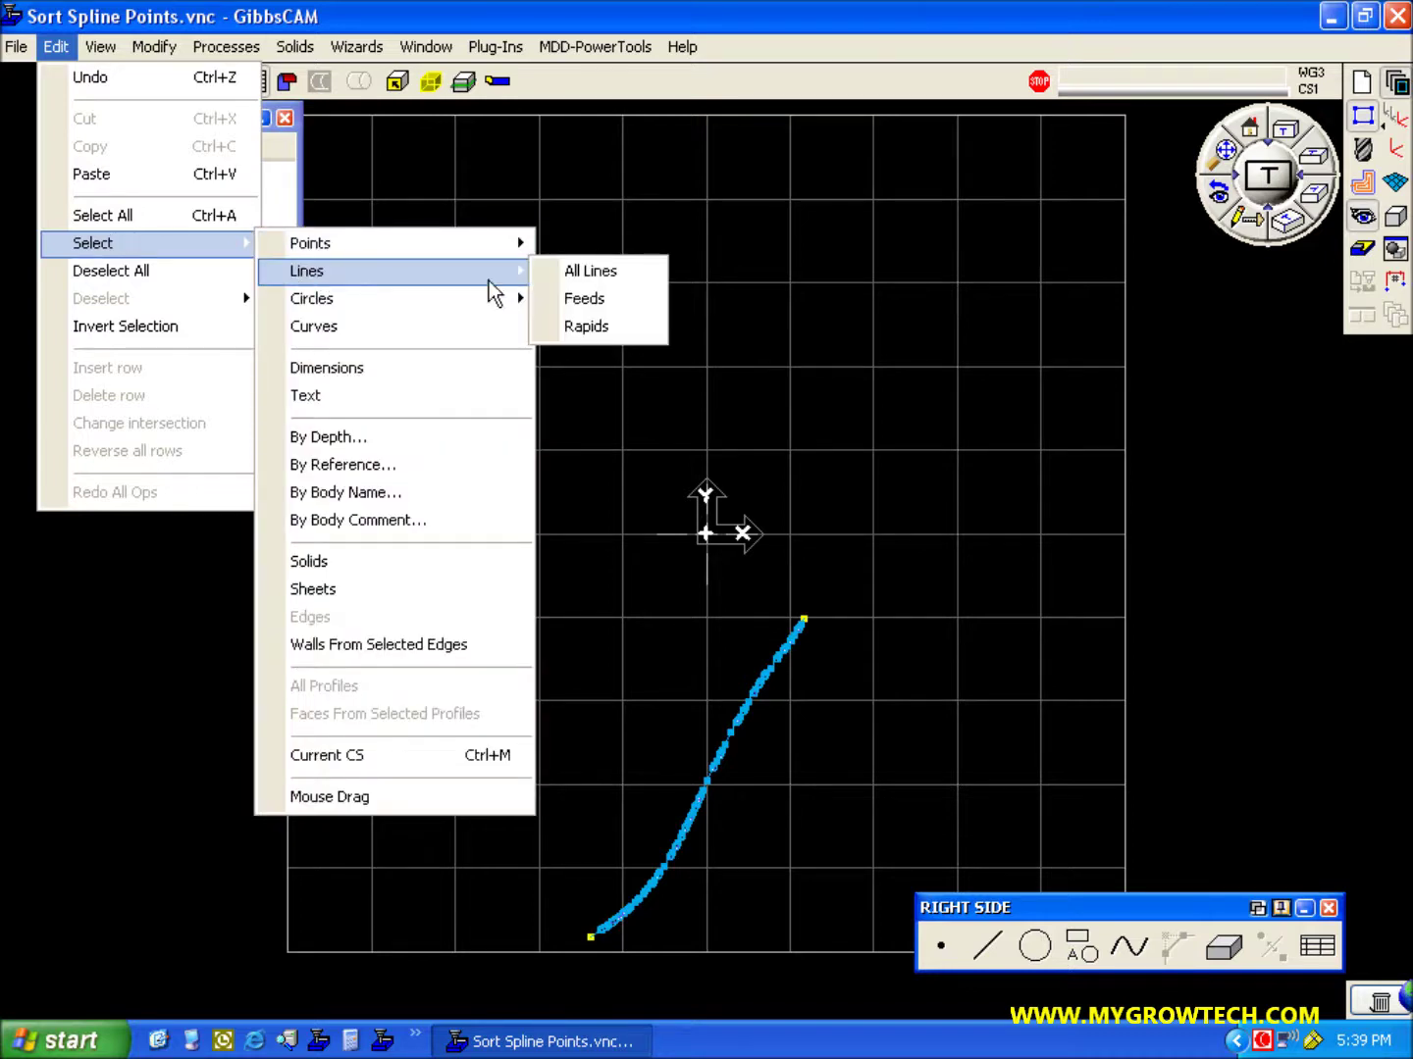
click(574, 273)
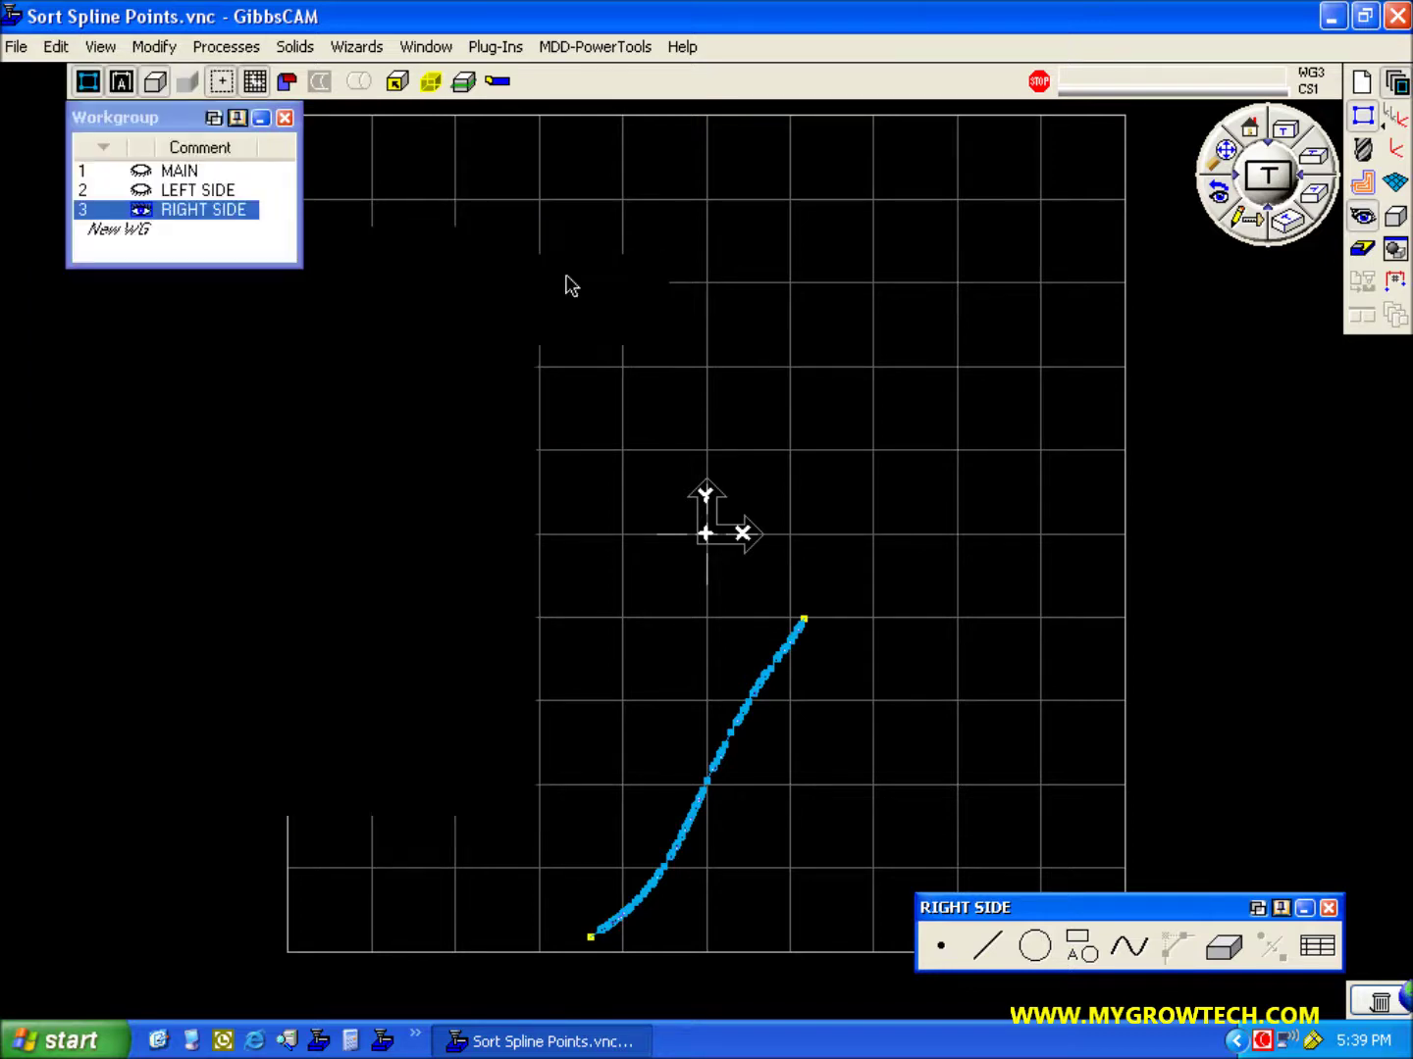
click(1381, 1001)
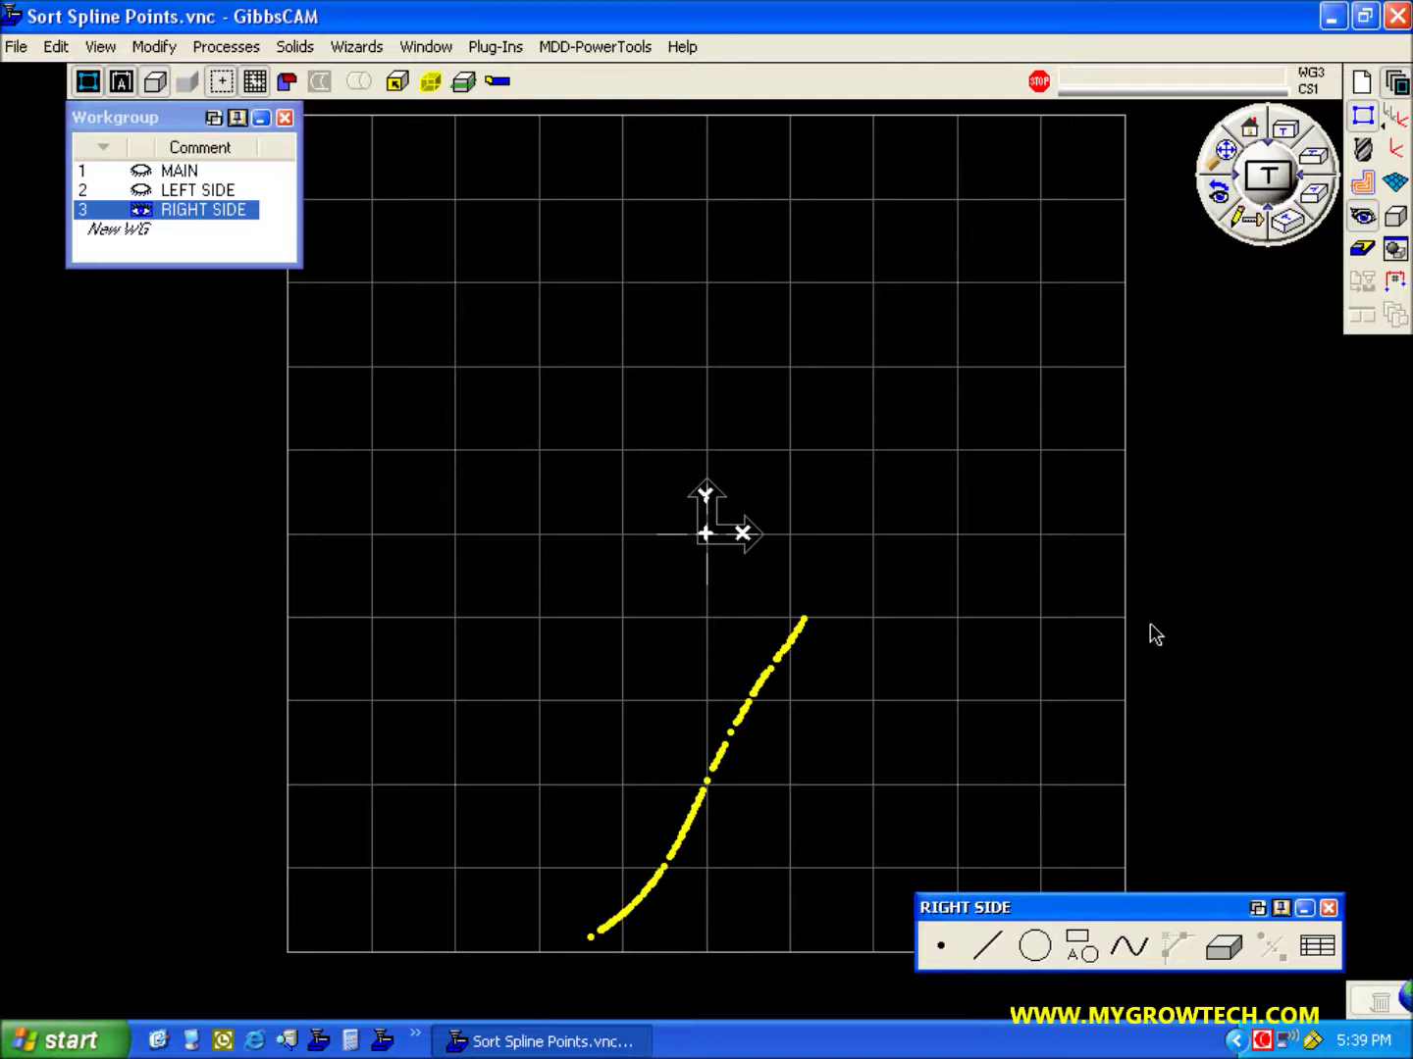
Show the LEFT SIDE workgroup for comparison, delete the duplicate RIGHT SIDE point at the slot tip, and hide LEFT SIDE again
drag(753, 557, 840, 686)
drag(647, 488, 849, 683)
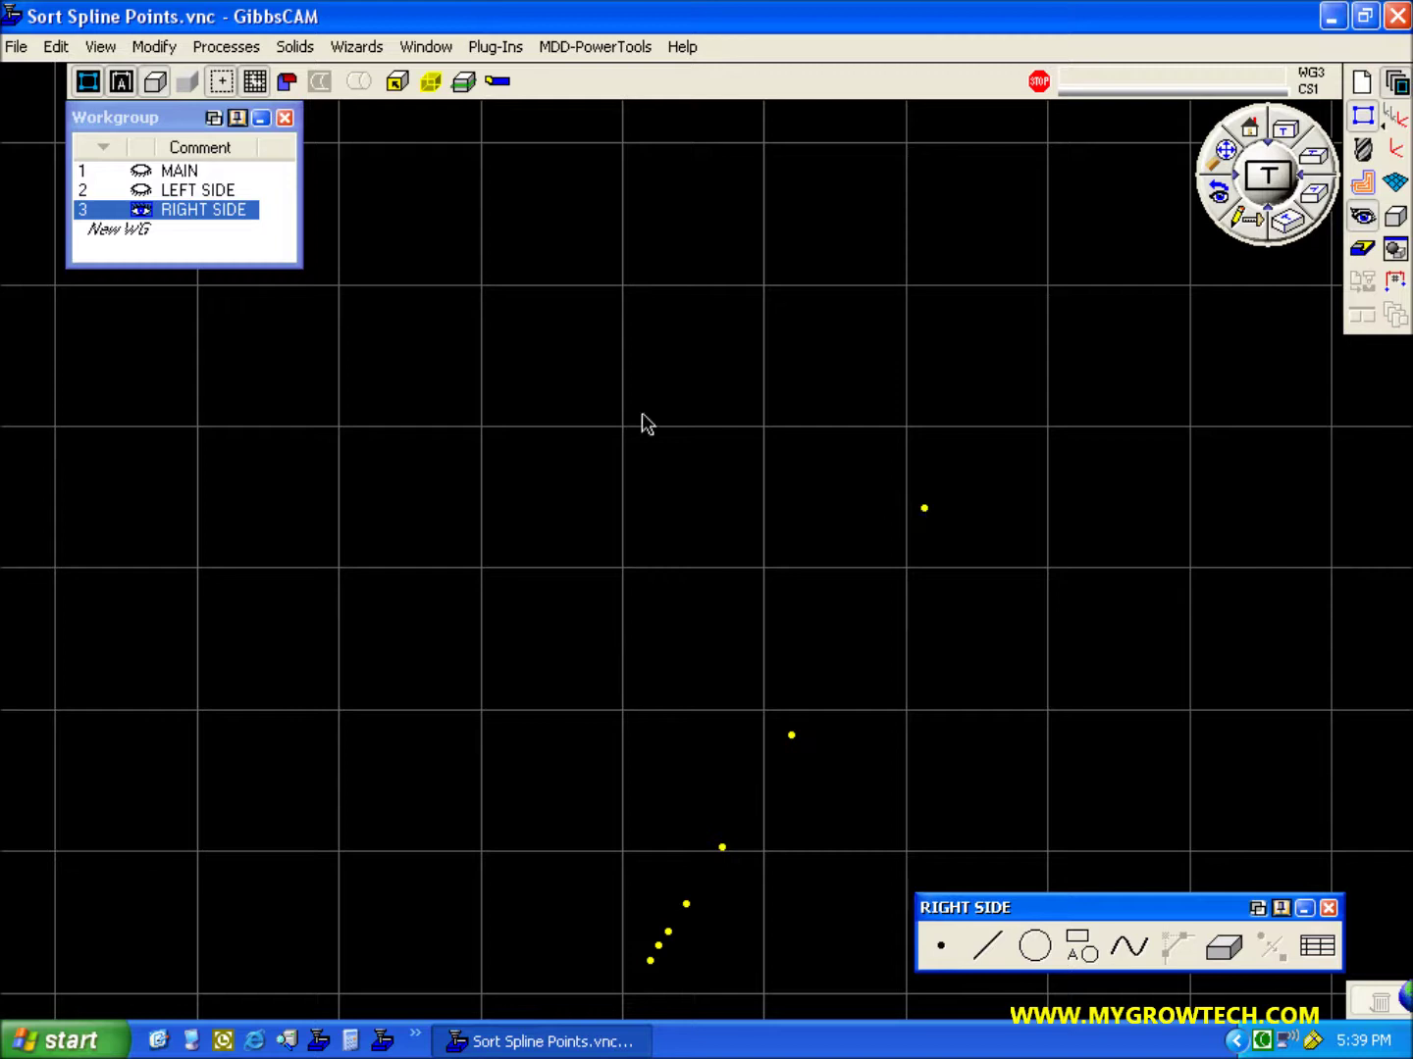
click(142, 190)
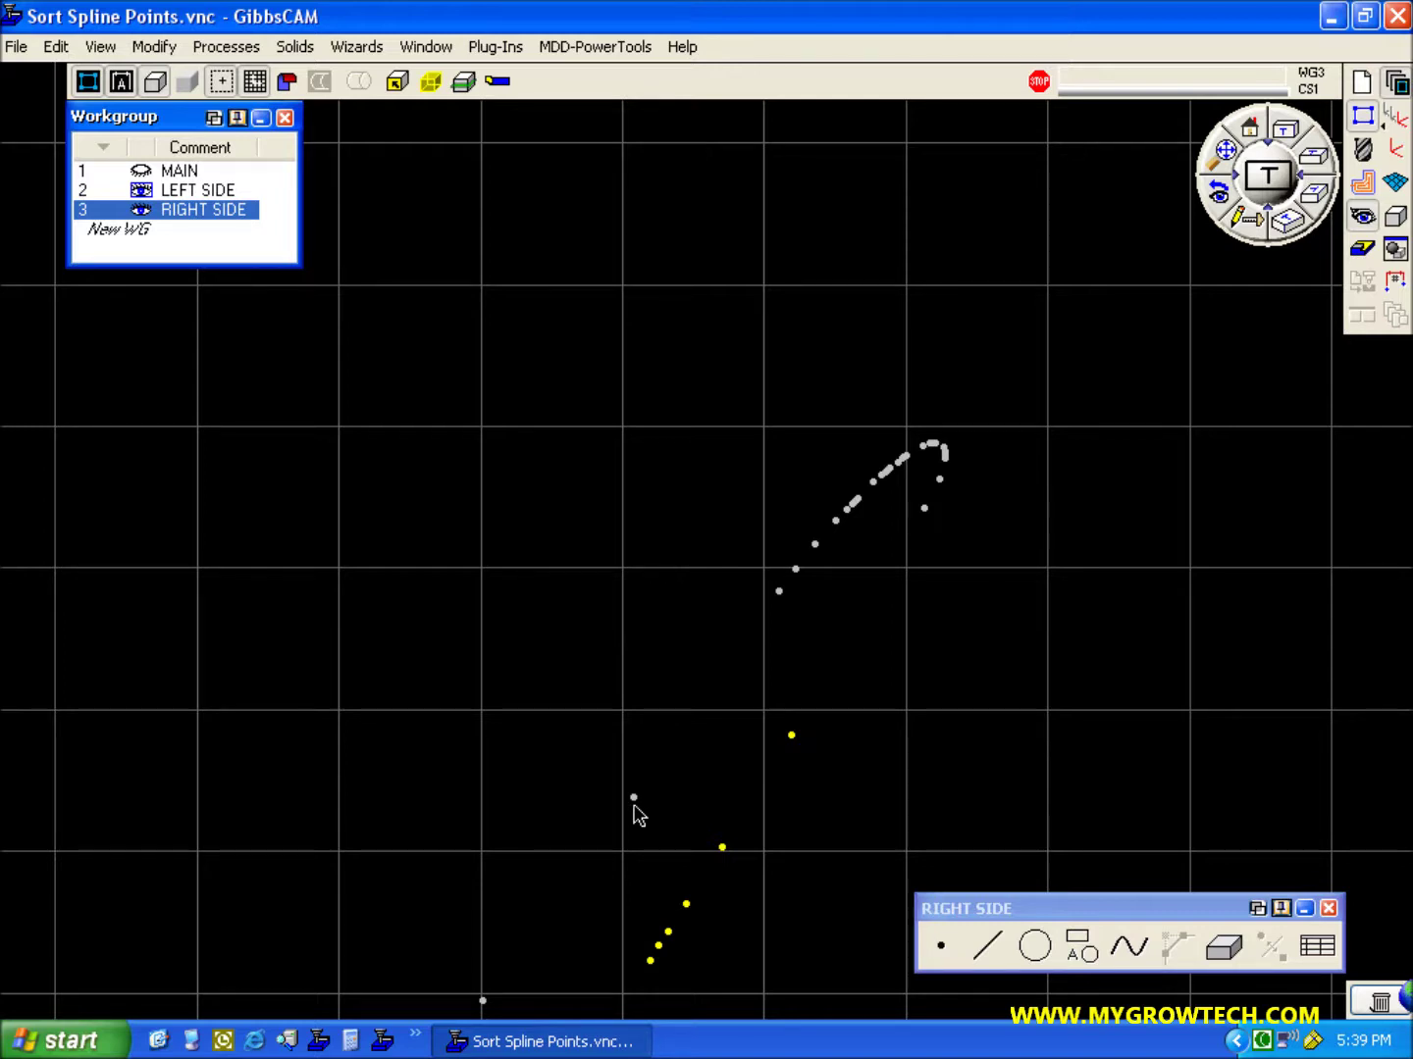
click(925, 509)
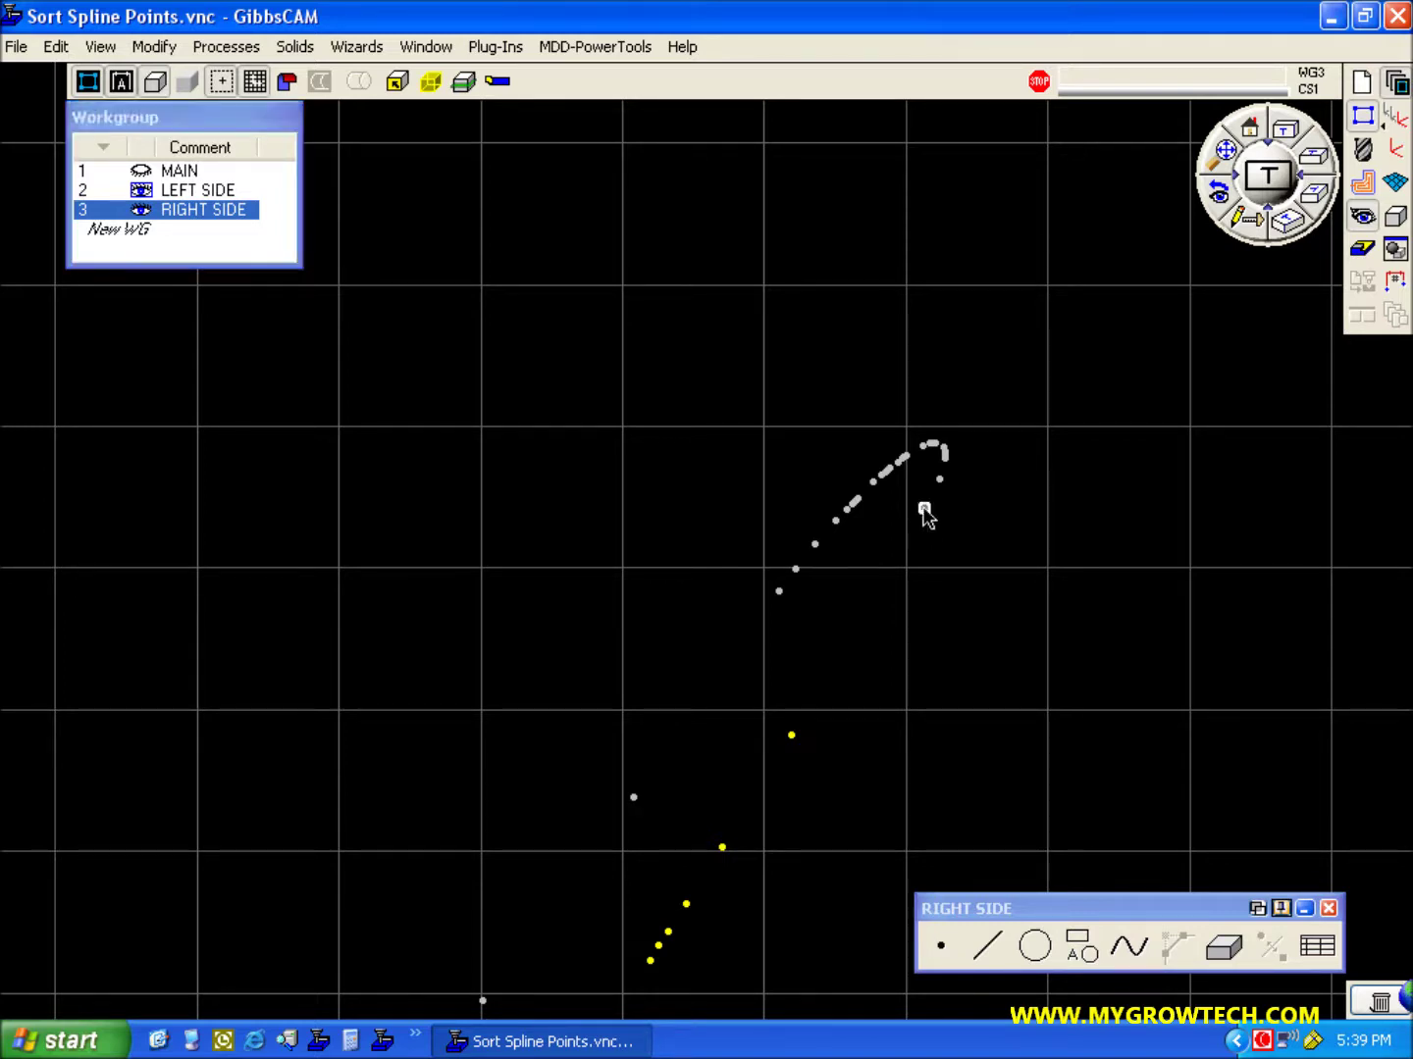
click(1374, 1001)
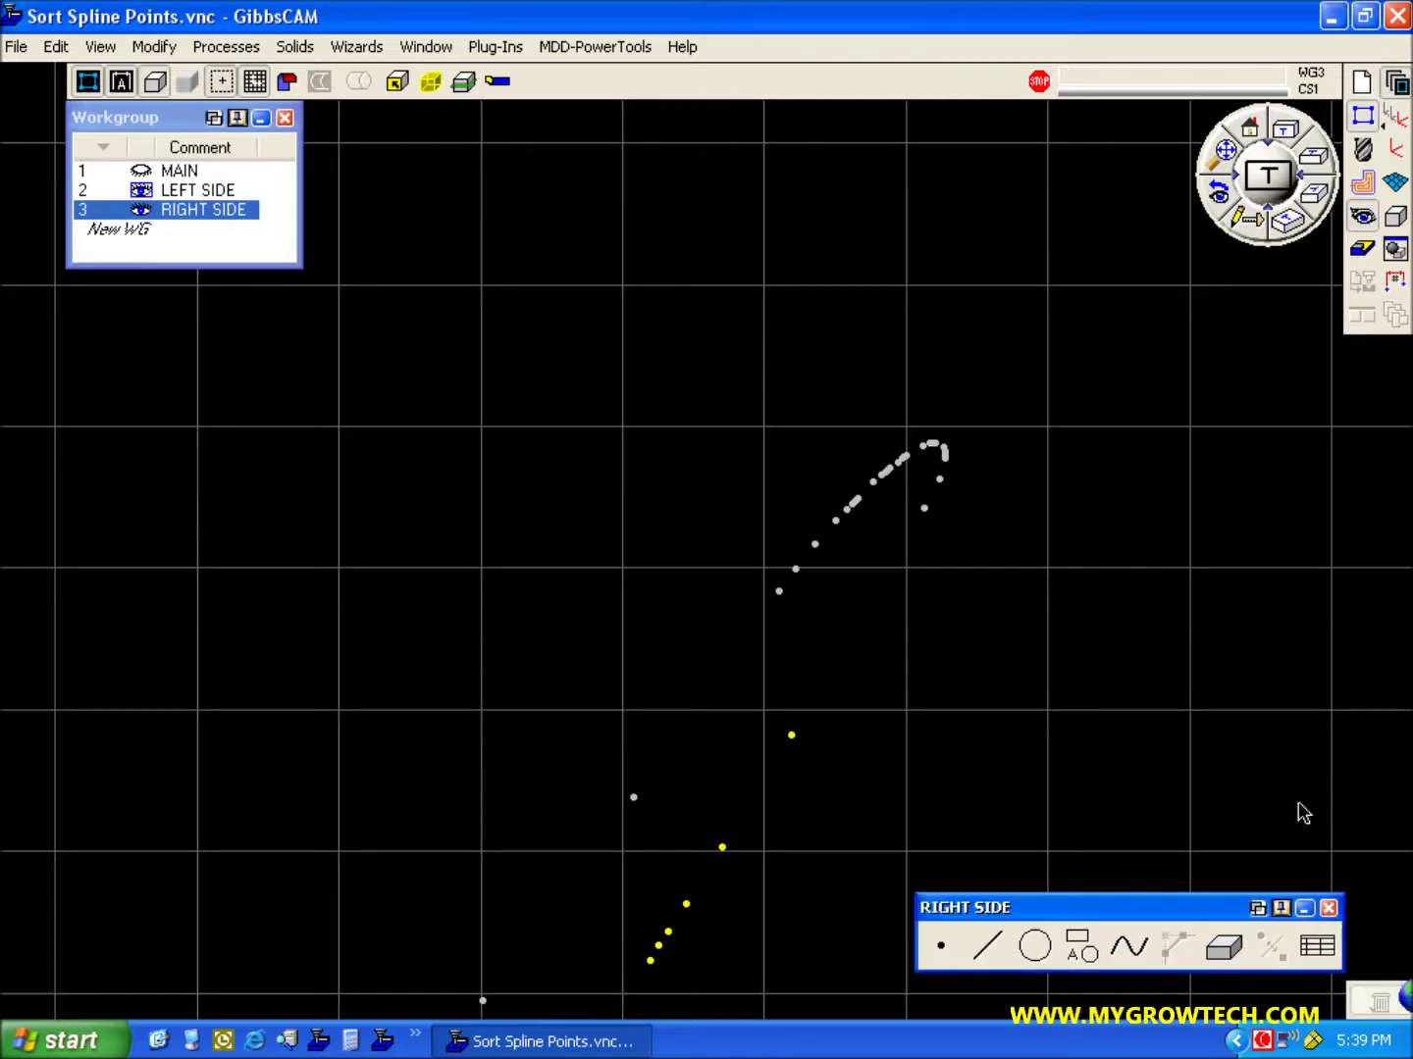
click(143, 191)
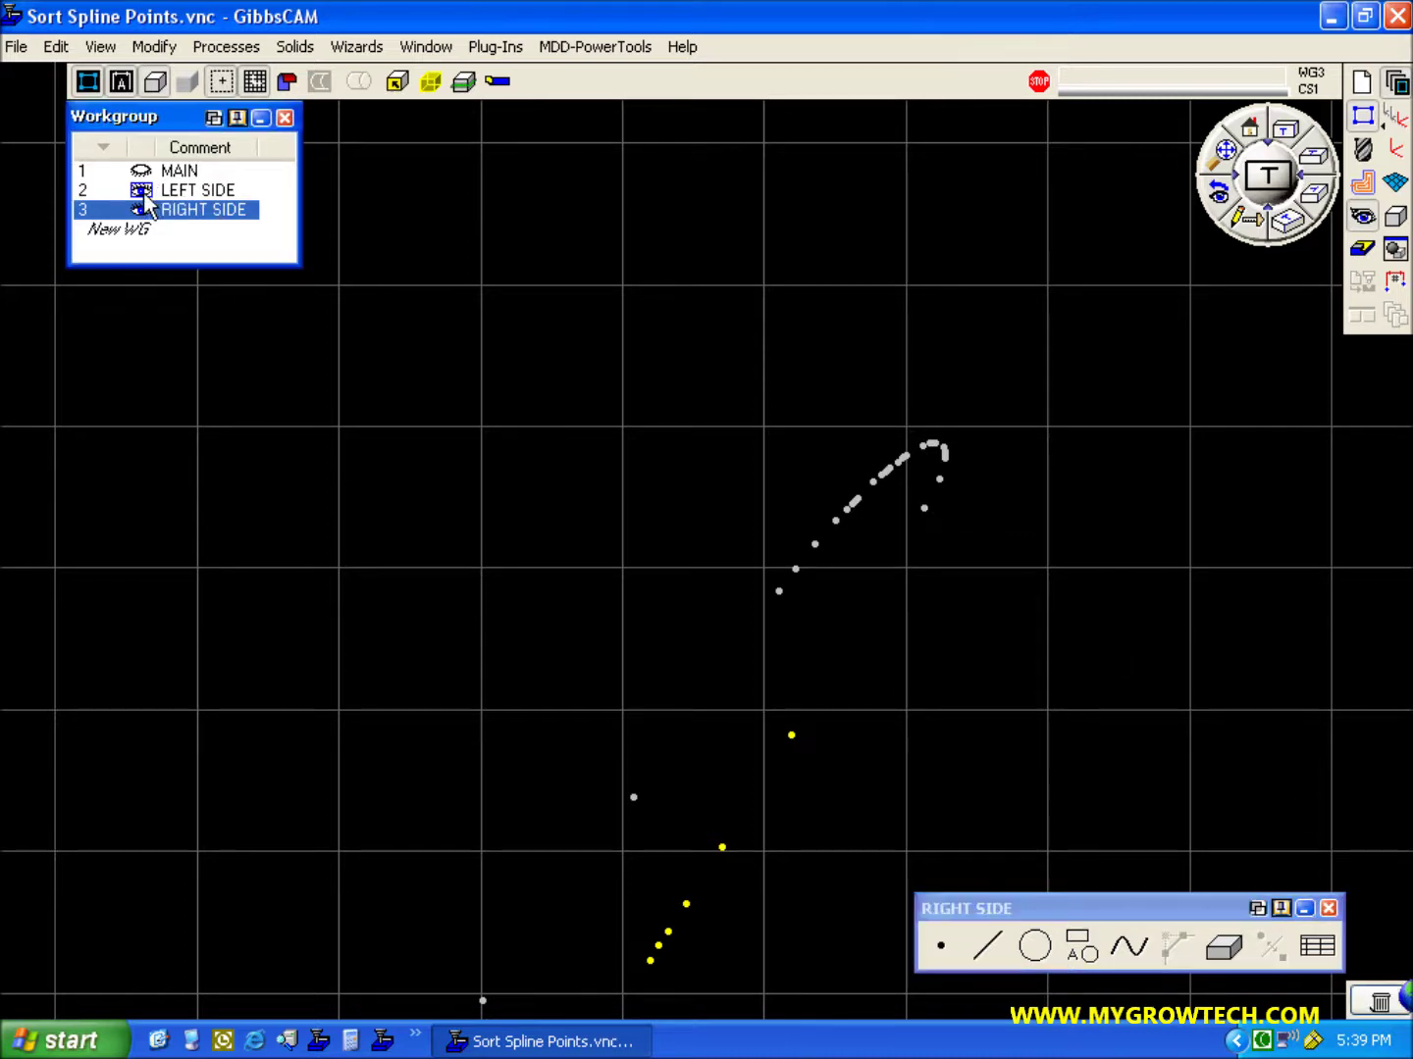
click(143, 191)
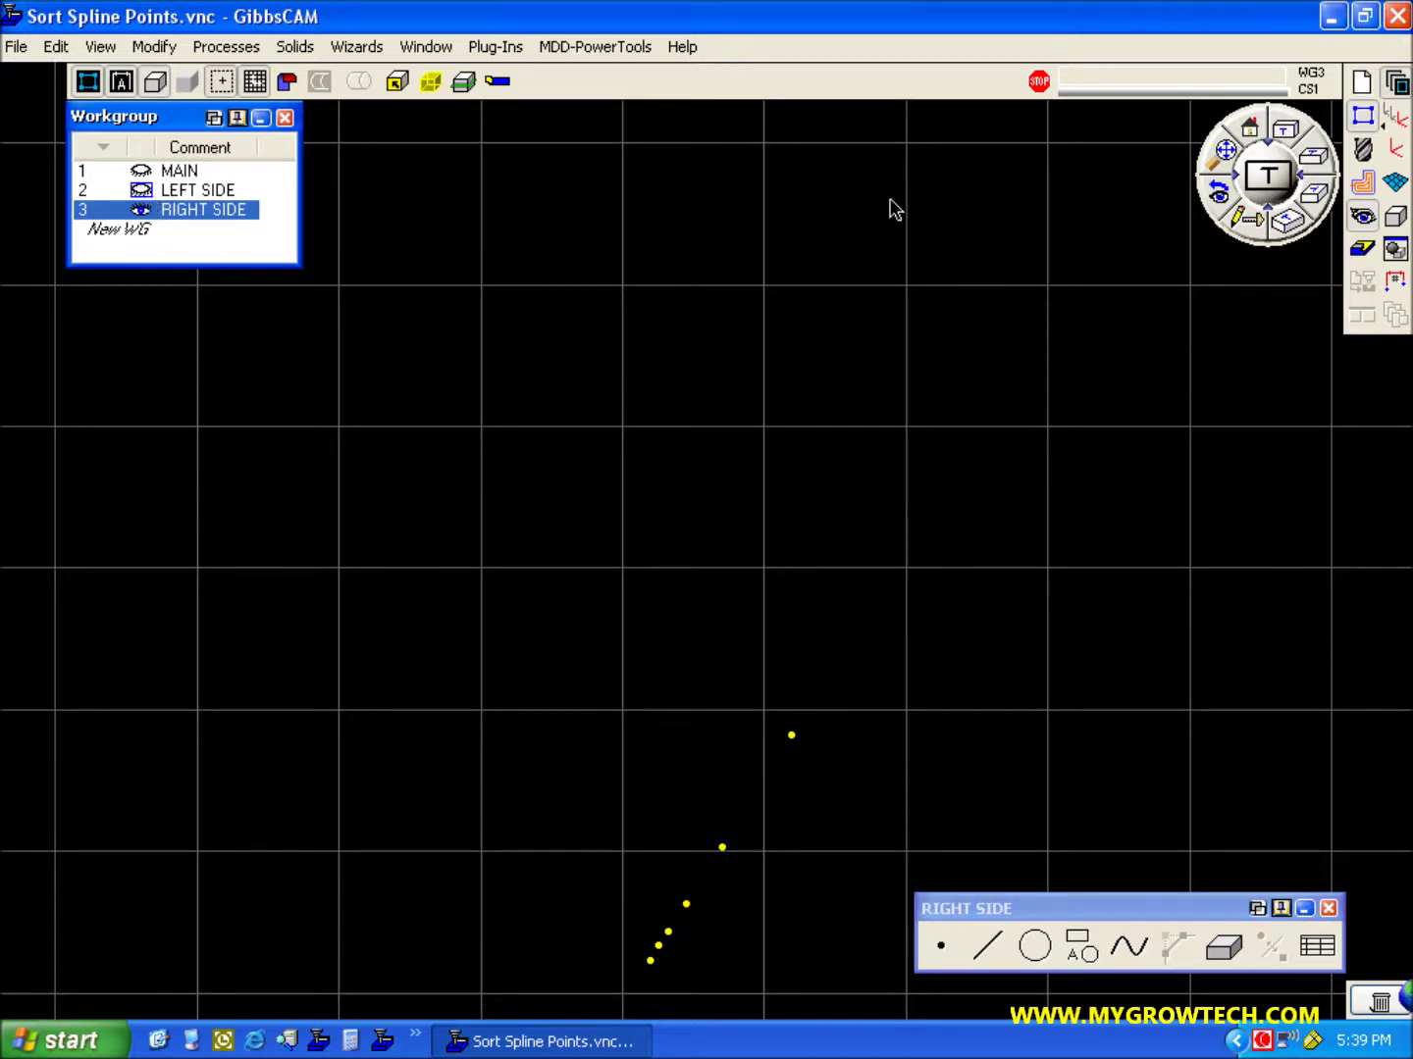
Cut all RIGHT SIDE points and paste them into the LEFT SIDE workgroup
click(1218, 194)
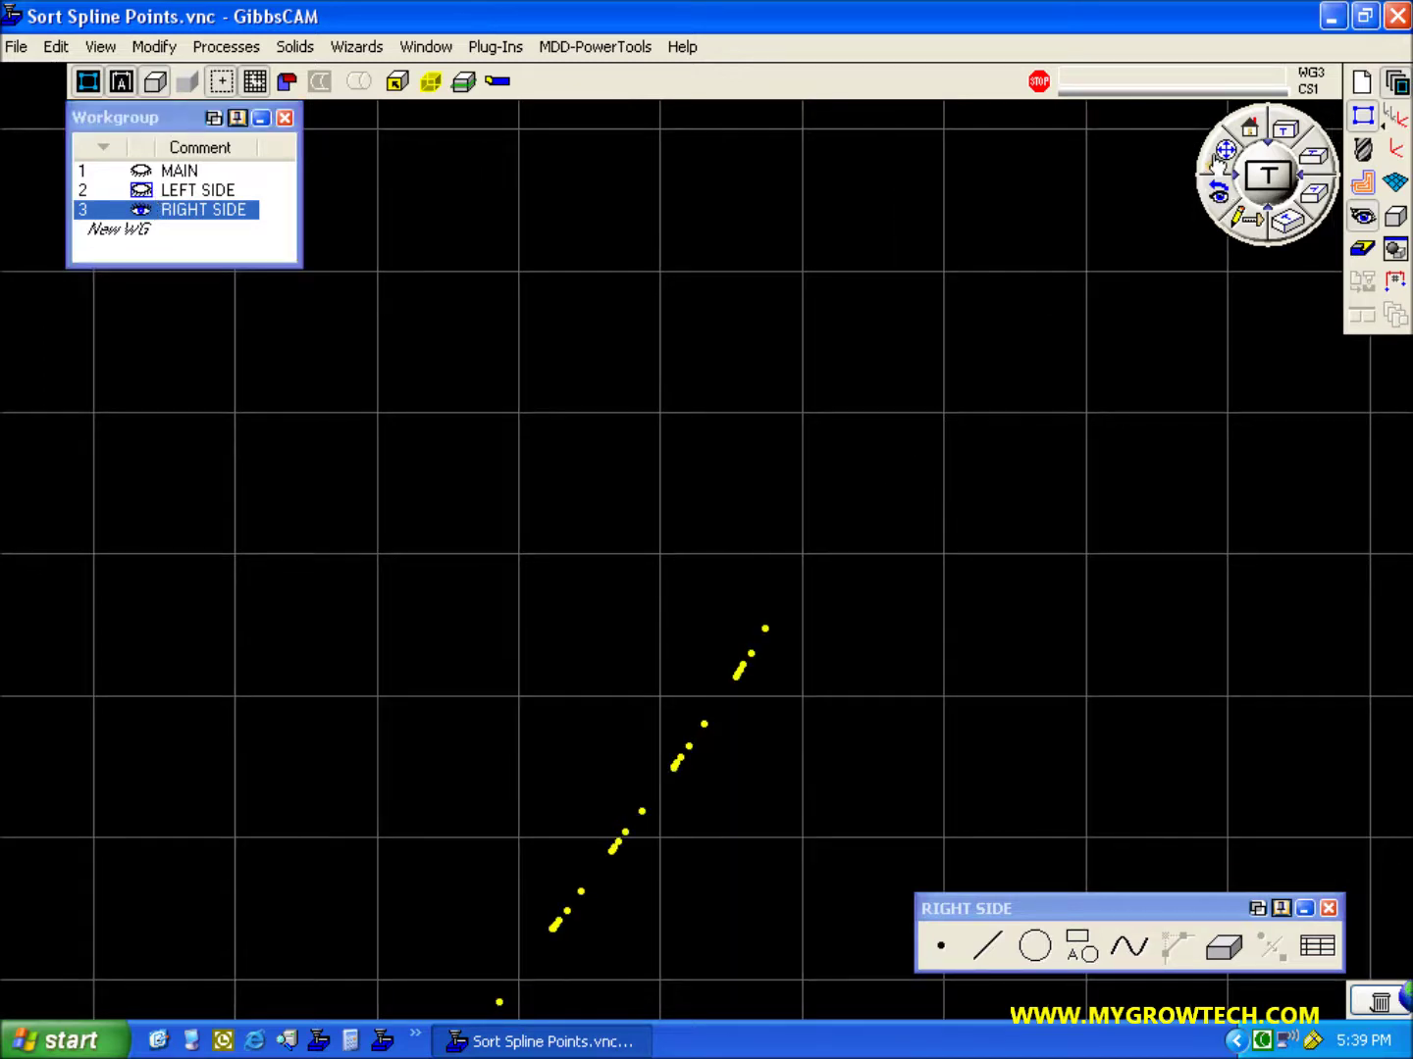
click(1212, 155)
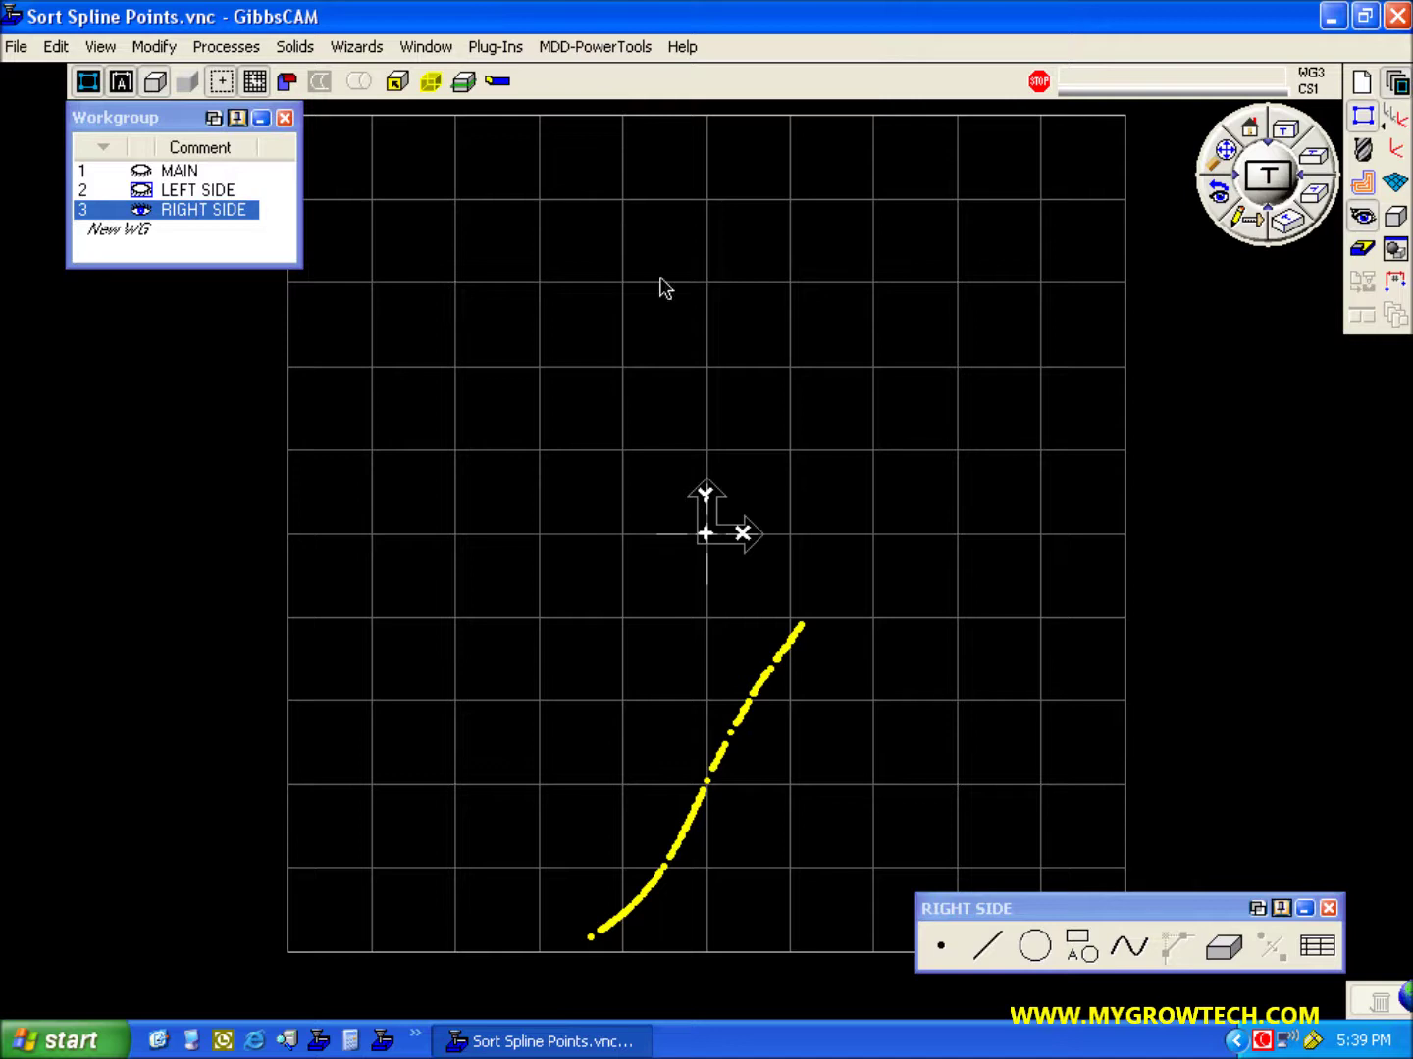
click(55, 47)
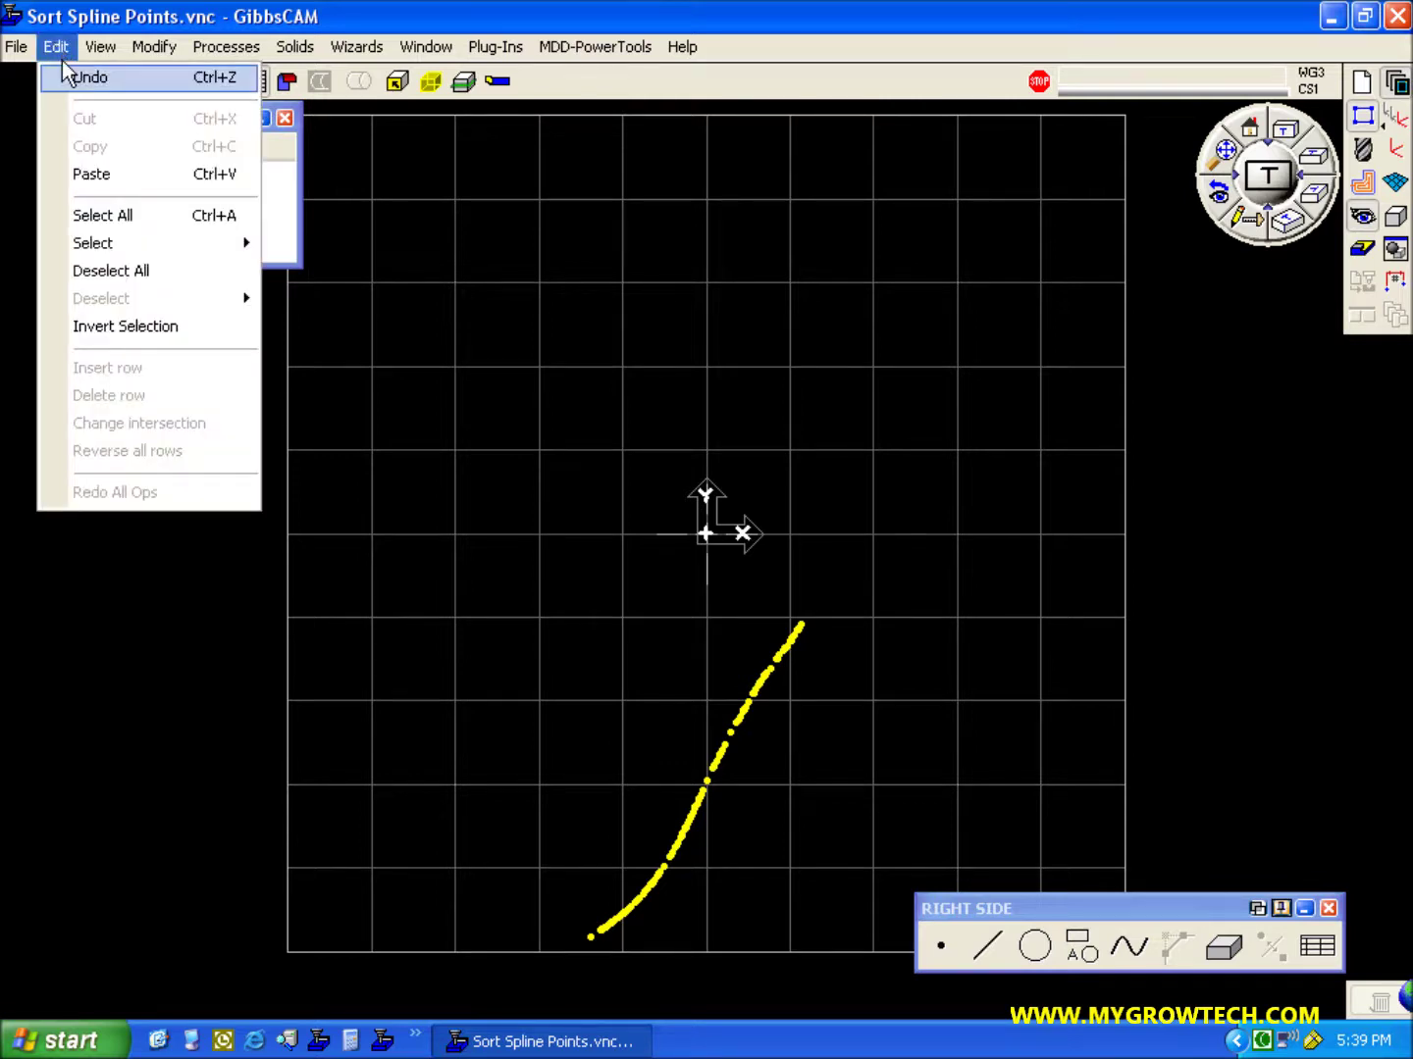
click(129, 215)
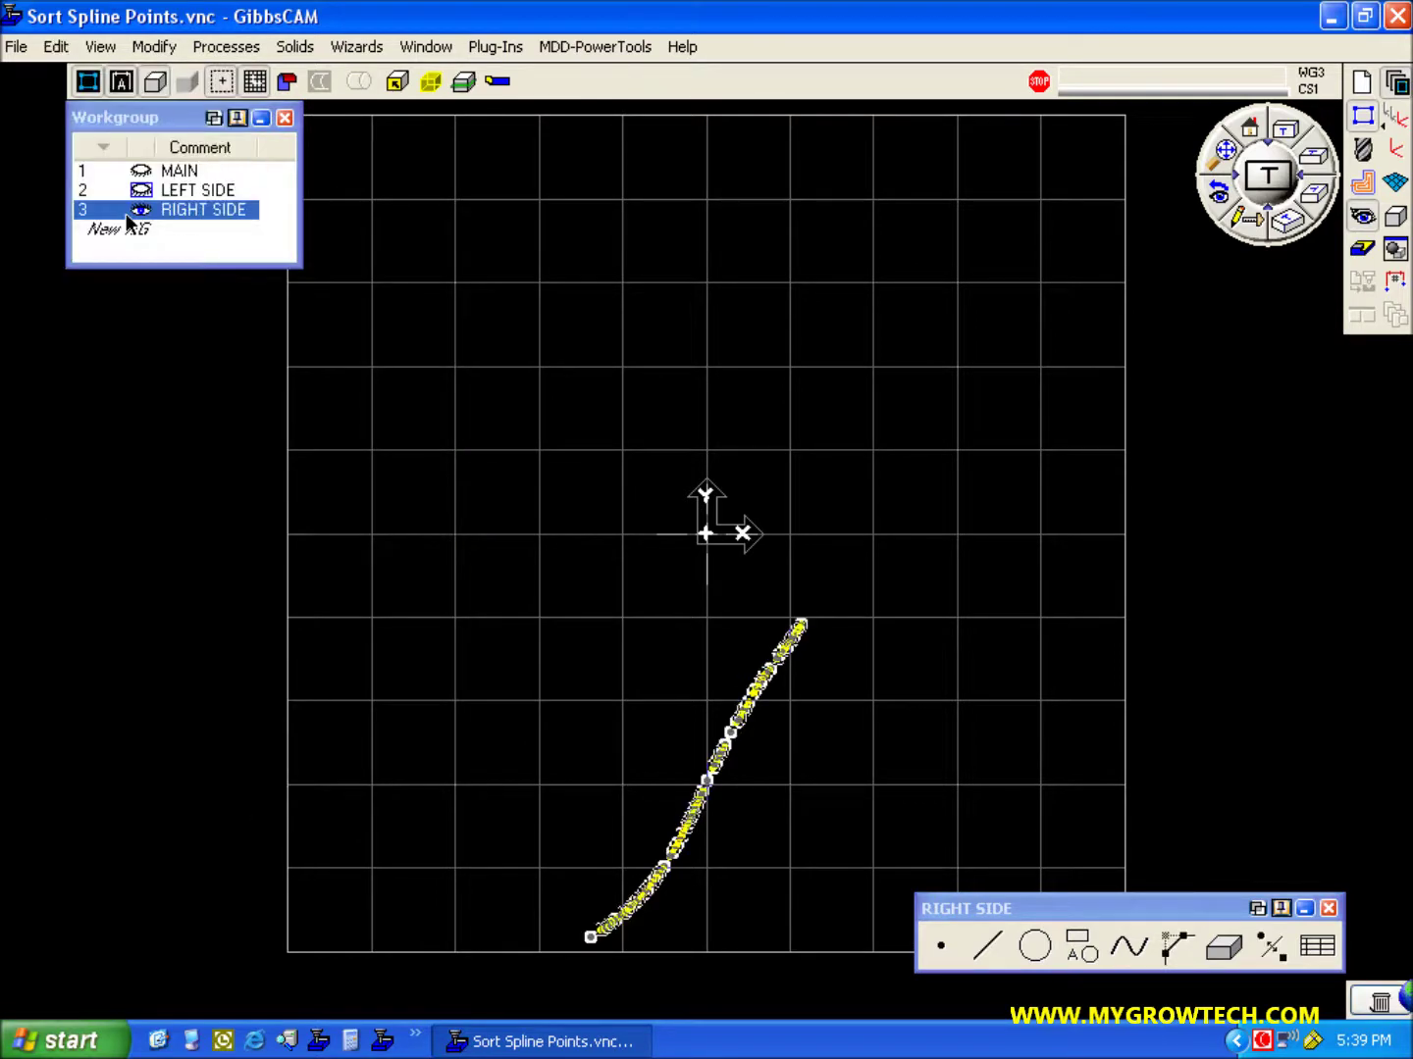
click(55, 46)
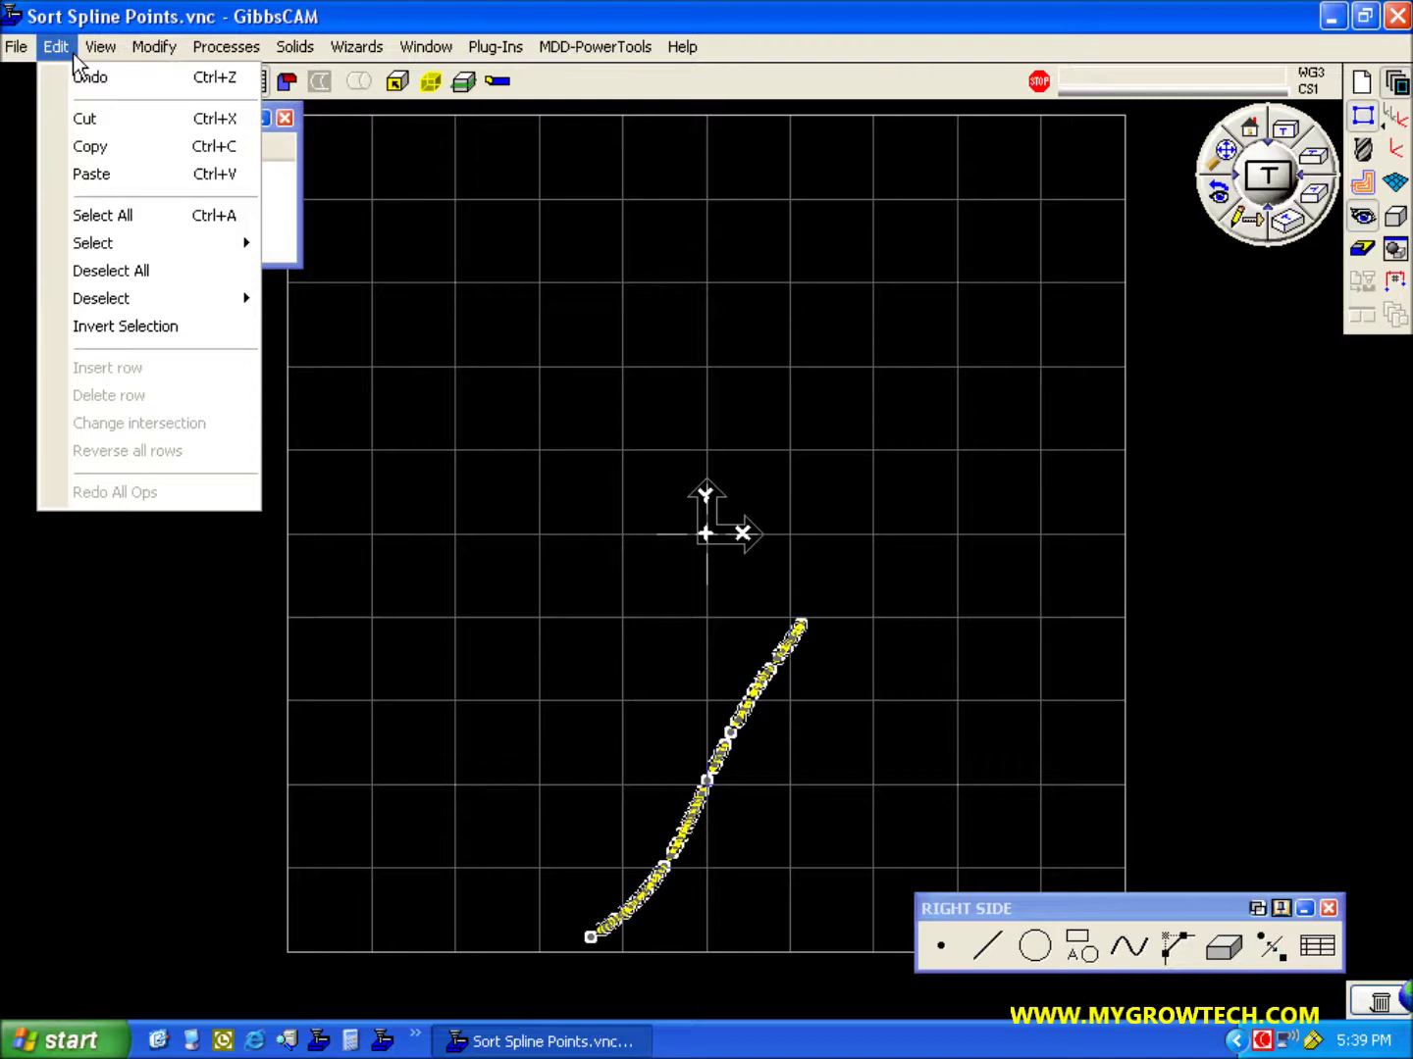
click(86, 118)
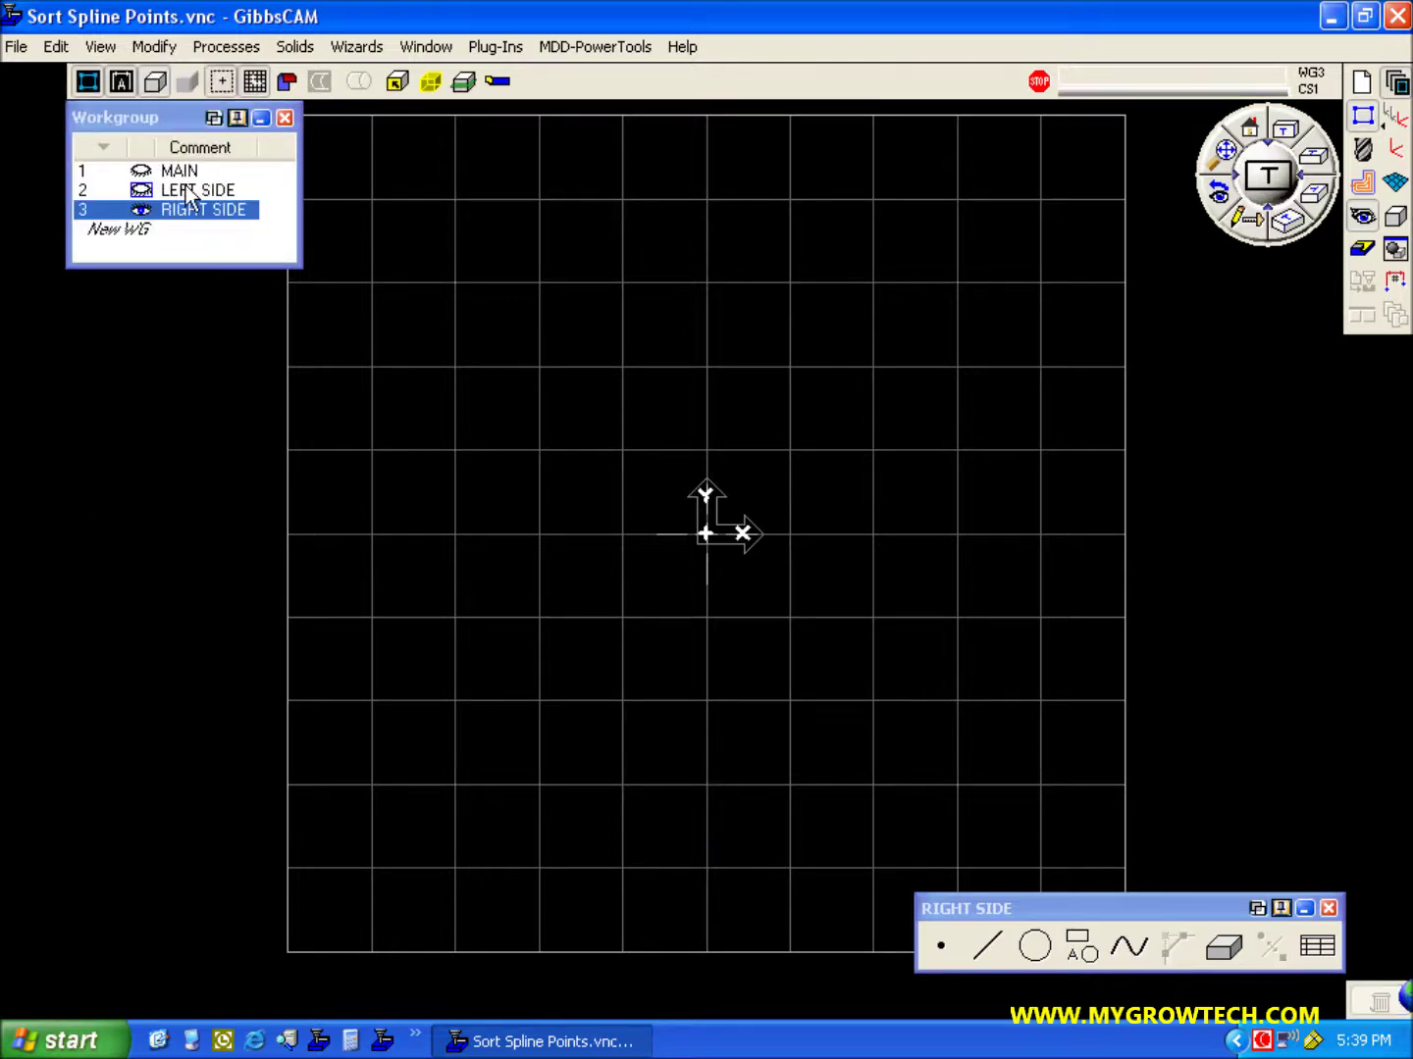
click(190, 191)
click(55, 46)
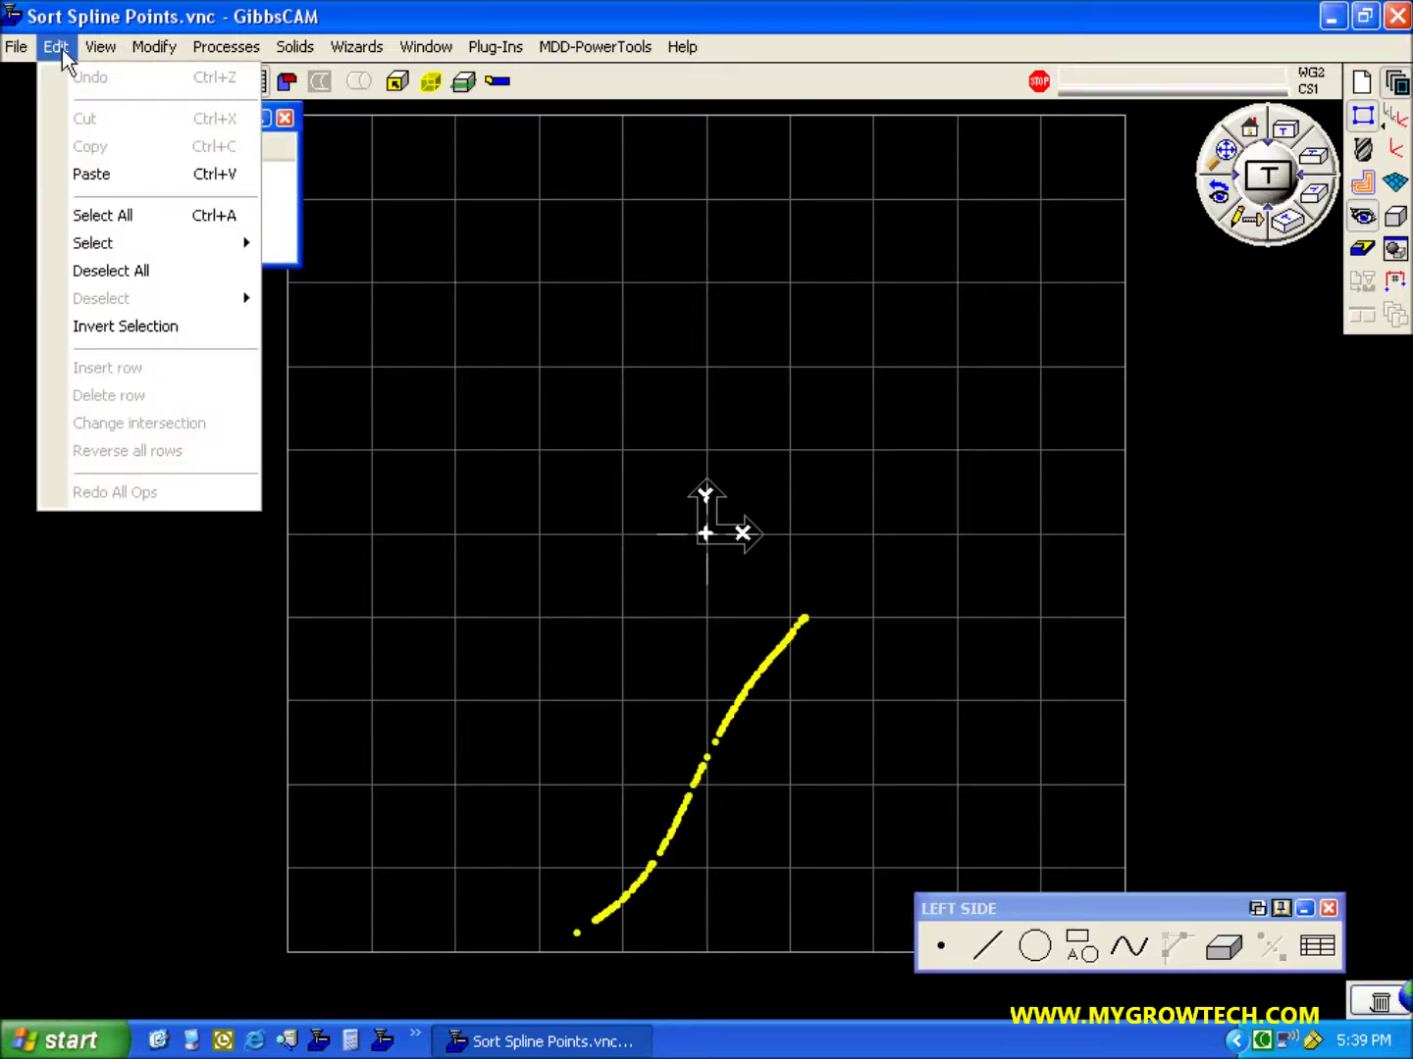
click(113, 174)
Sort the combined LEFT SIDE points by Closest Hole next, using X+ and Y+ as the start corner
drag(633, 567, 877, 716)
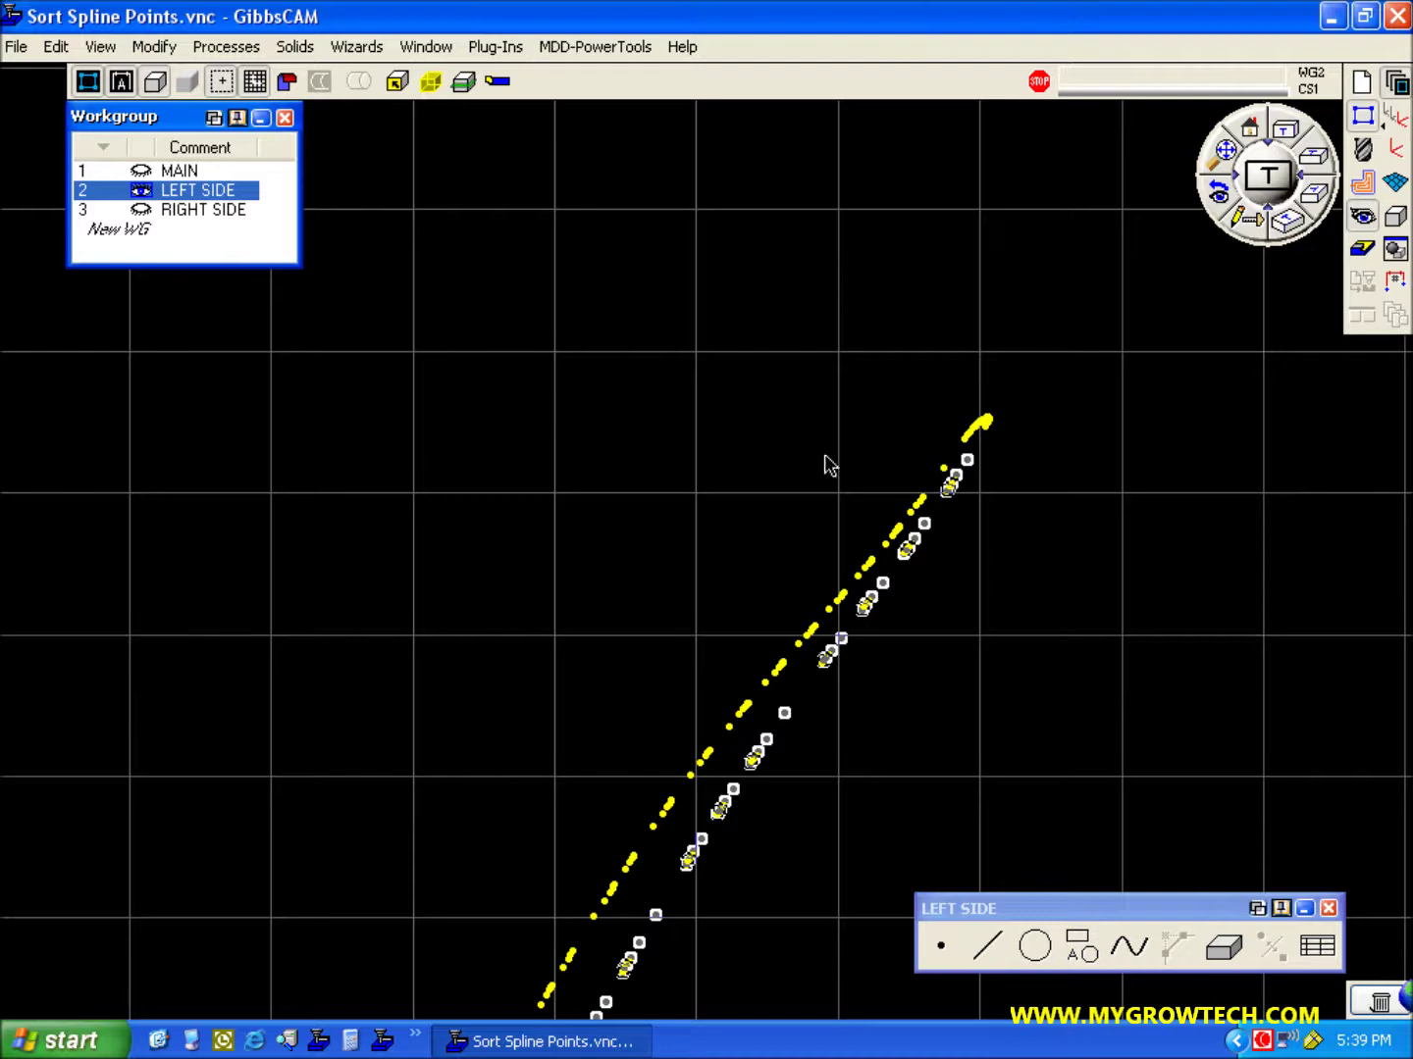
click(155, 47)
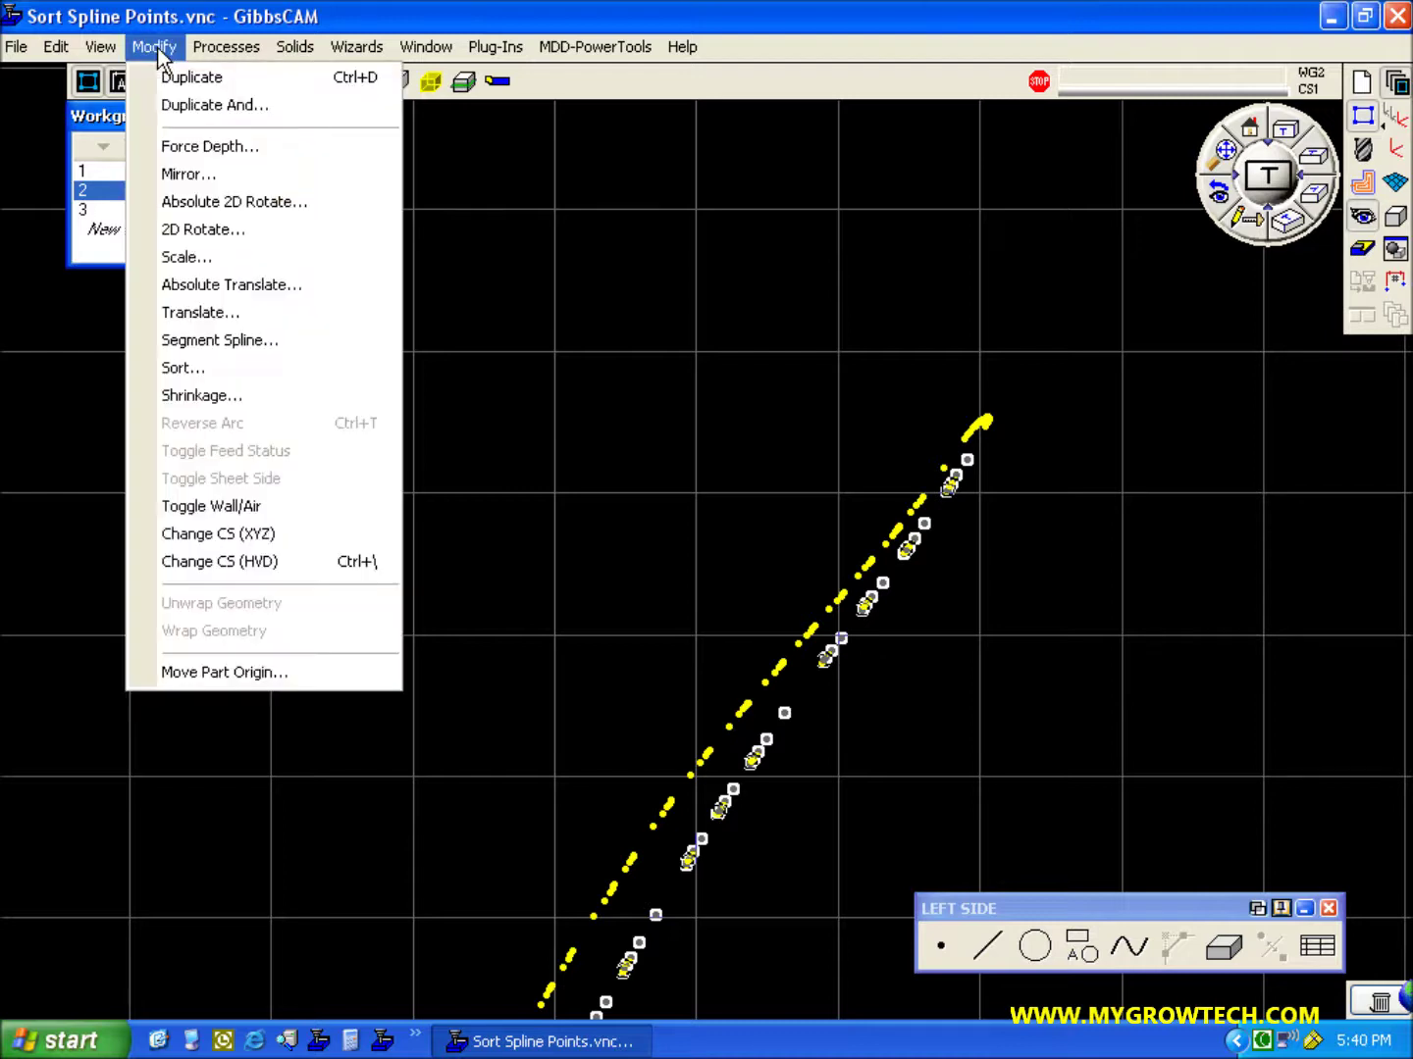
click(221, 369)
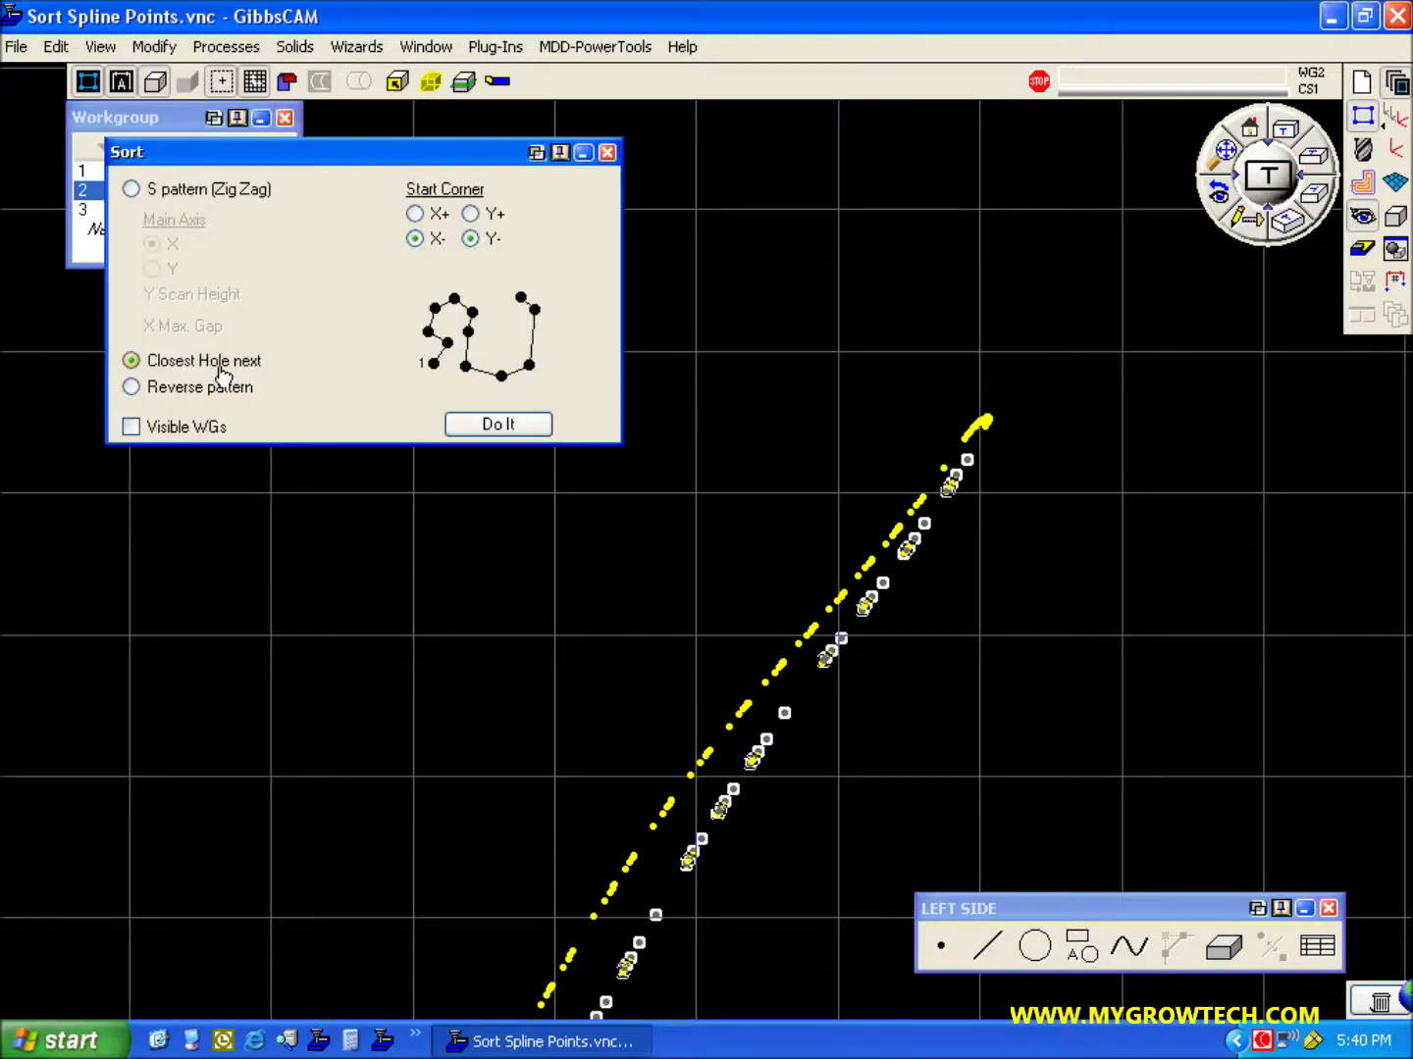
click(420, 215)
click(497, 216)
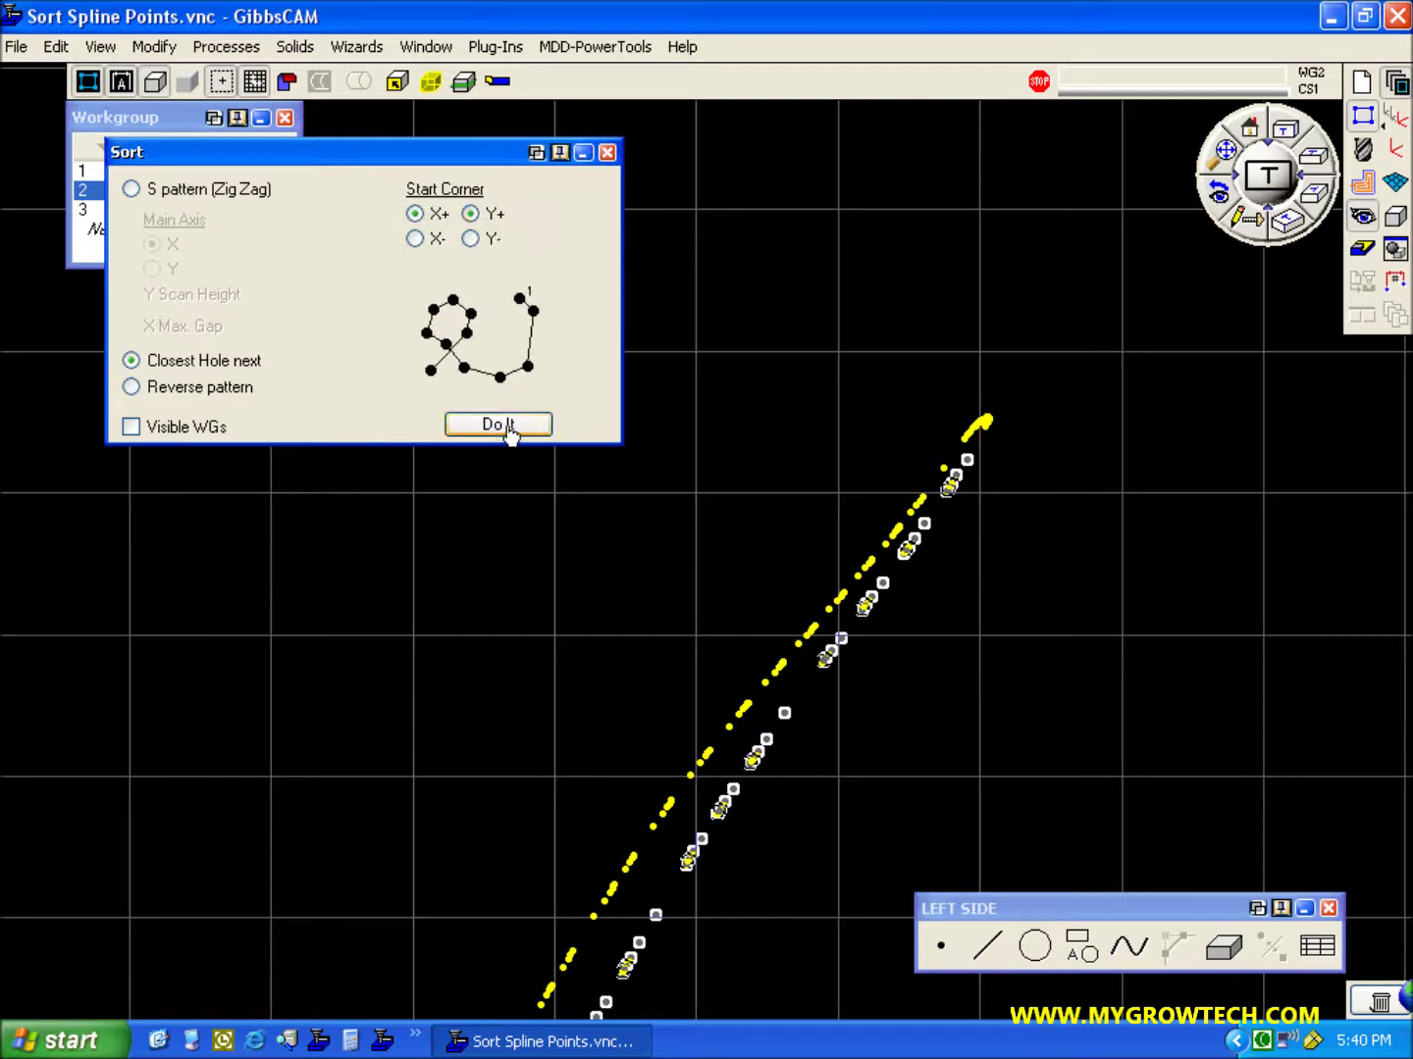
click(607, 152)
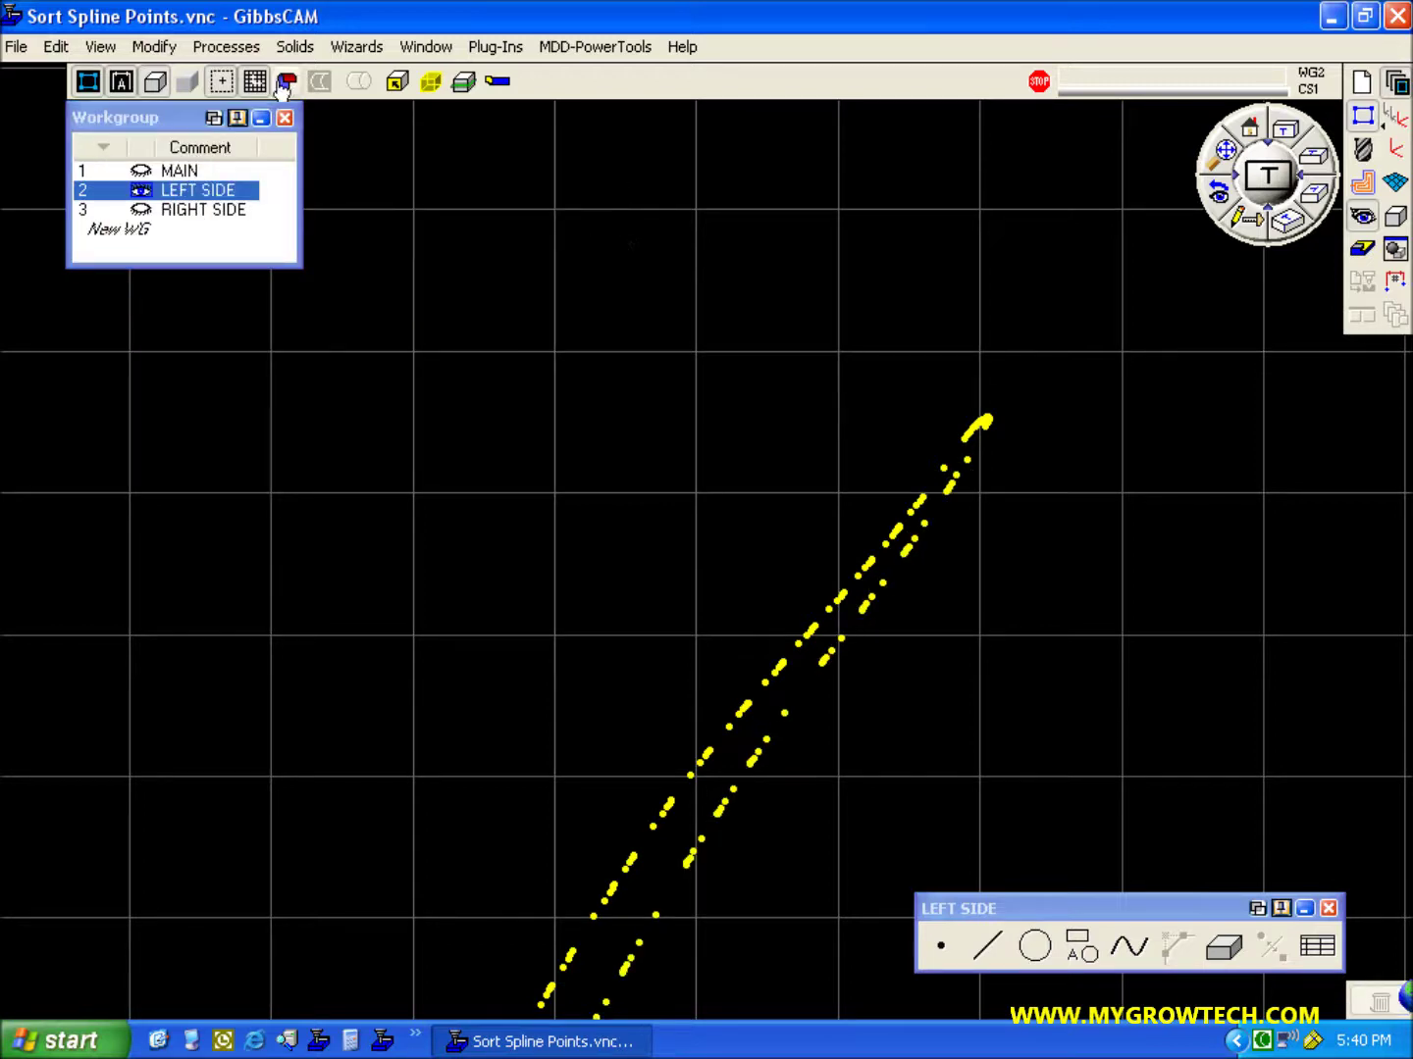
Show the point labels, check the numbering sequence around the slot tip and down both sides, and hide the labels
click(87, 46)
click(149, 339)
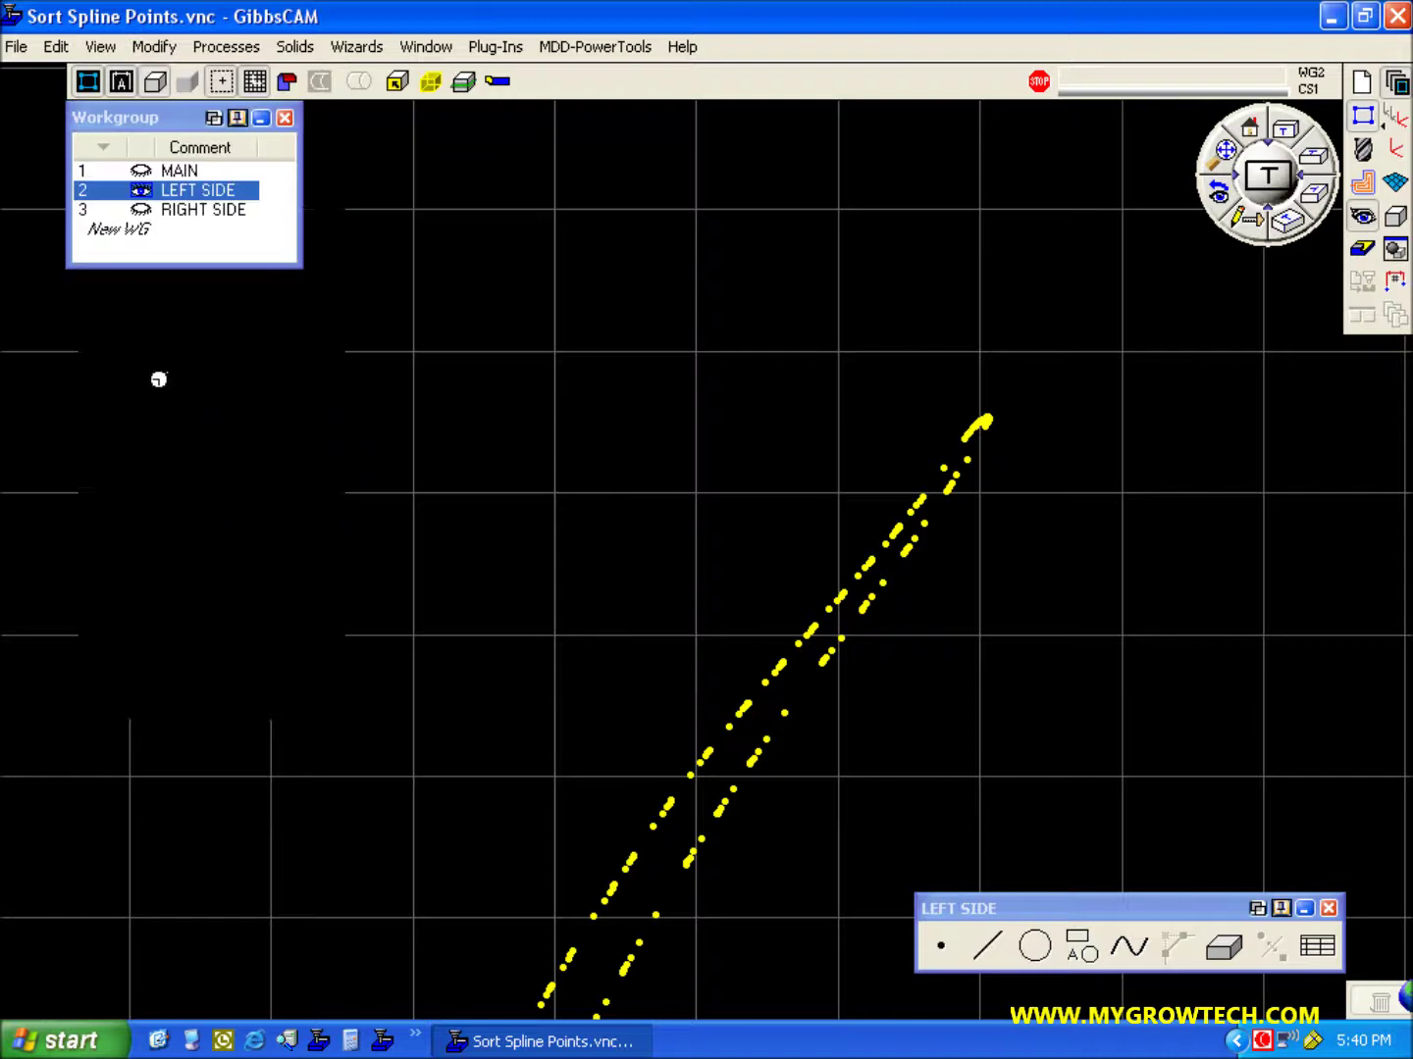
drag(867, 348, 1072, 525)
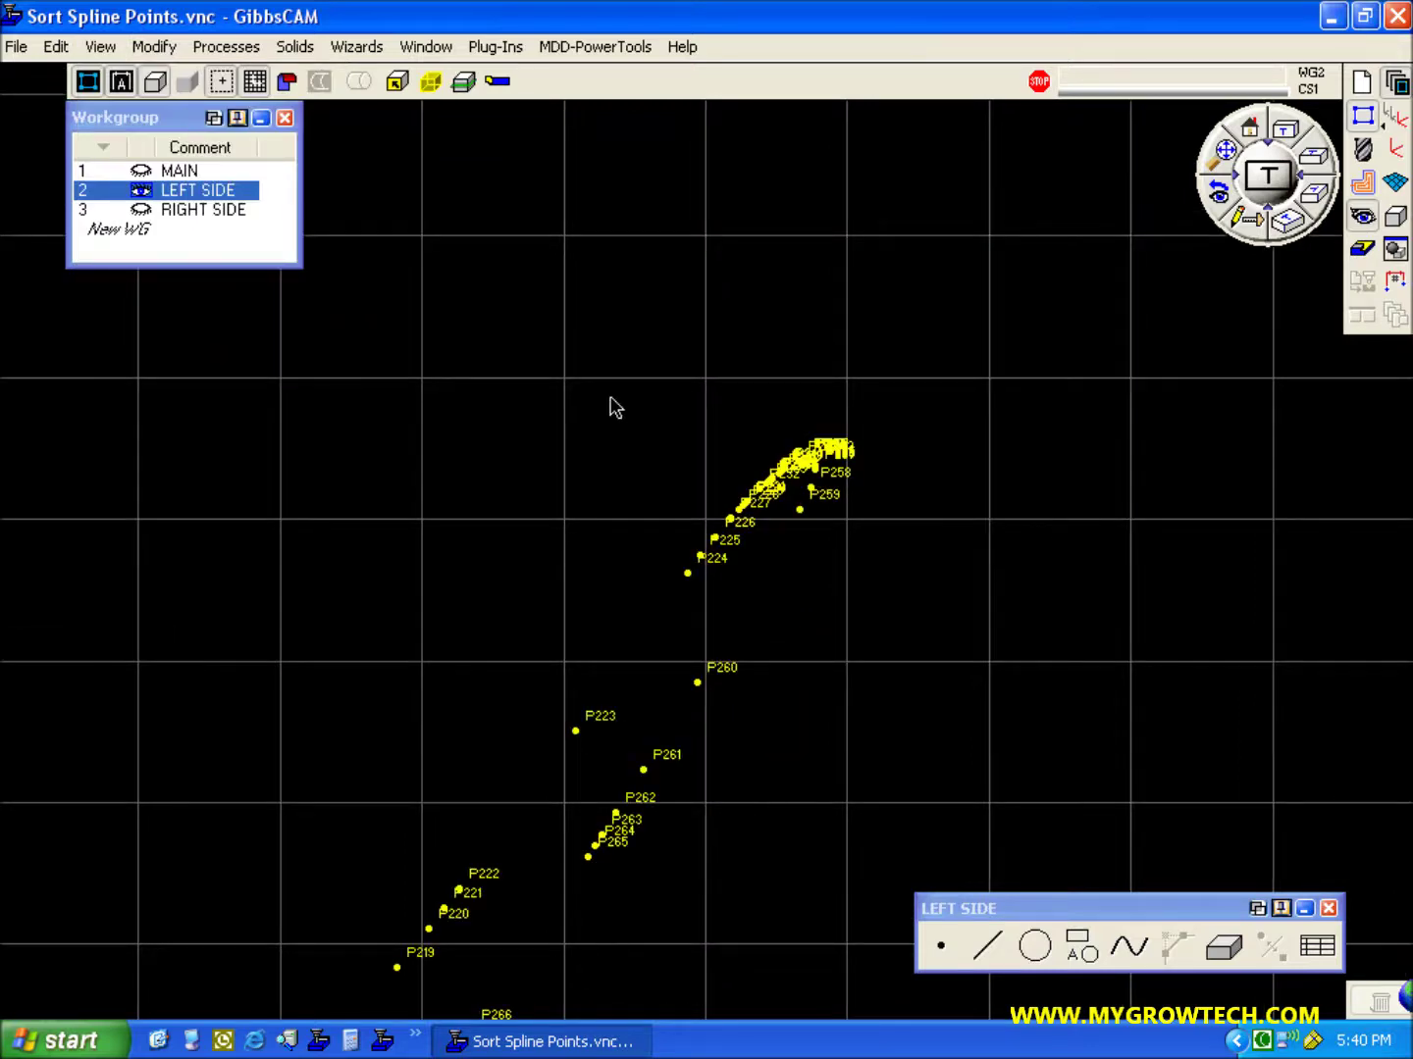
drag(612, 404, 911, 600)
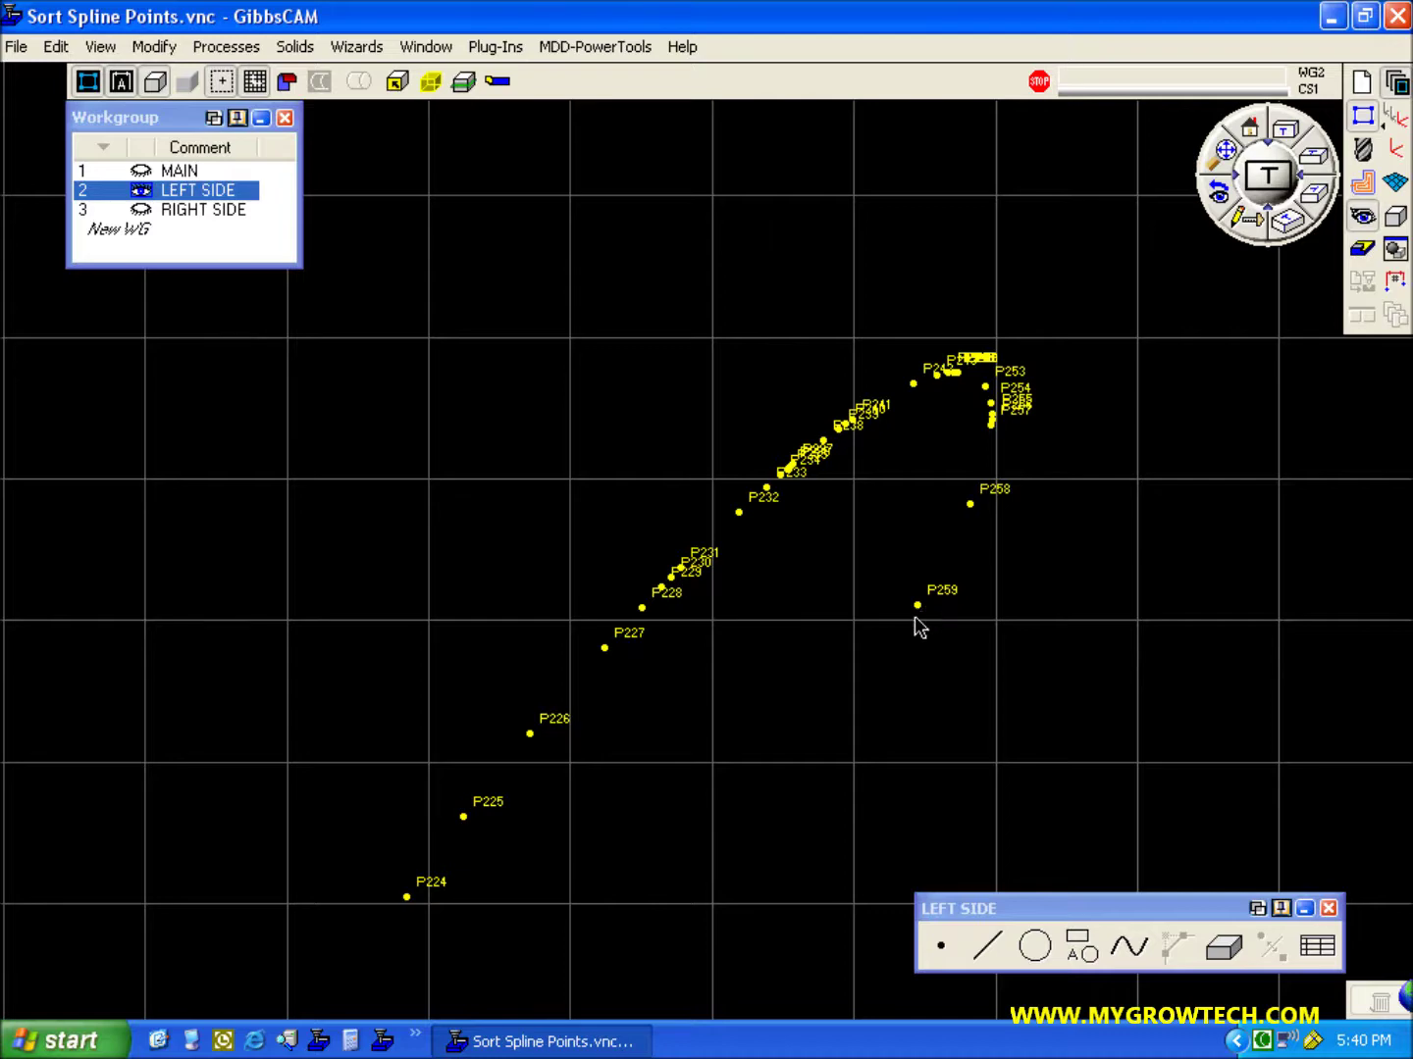
scroll(915, 616, down, 6)
middle_drag(735, 850, 948, 450)
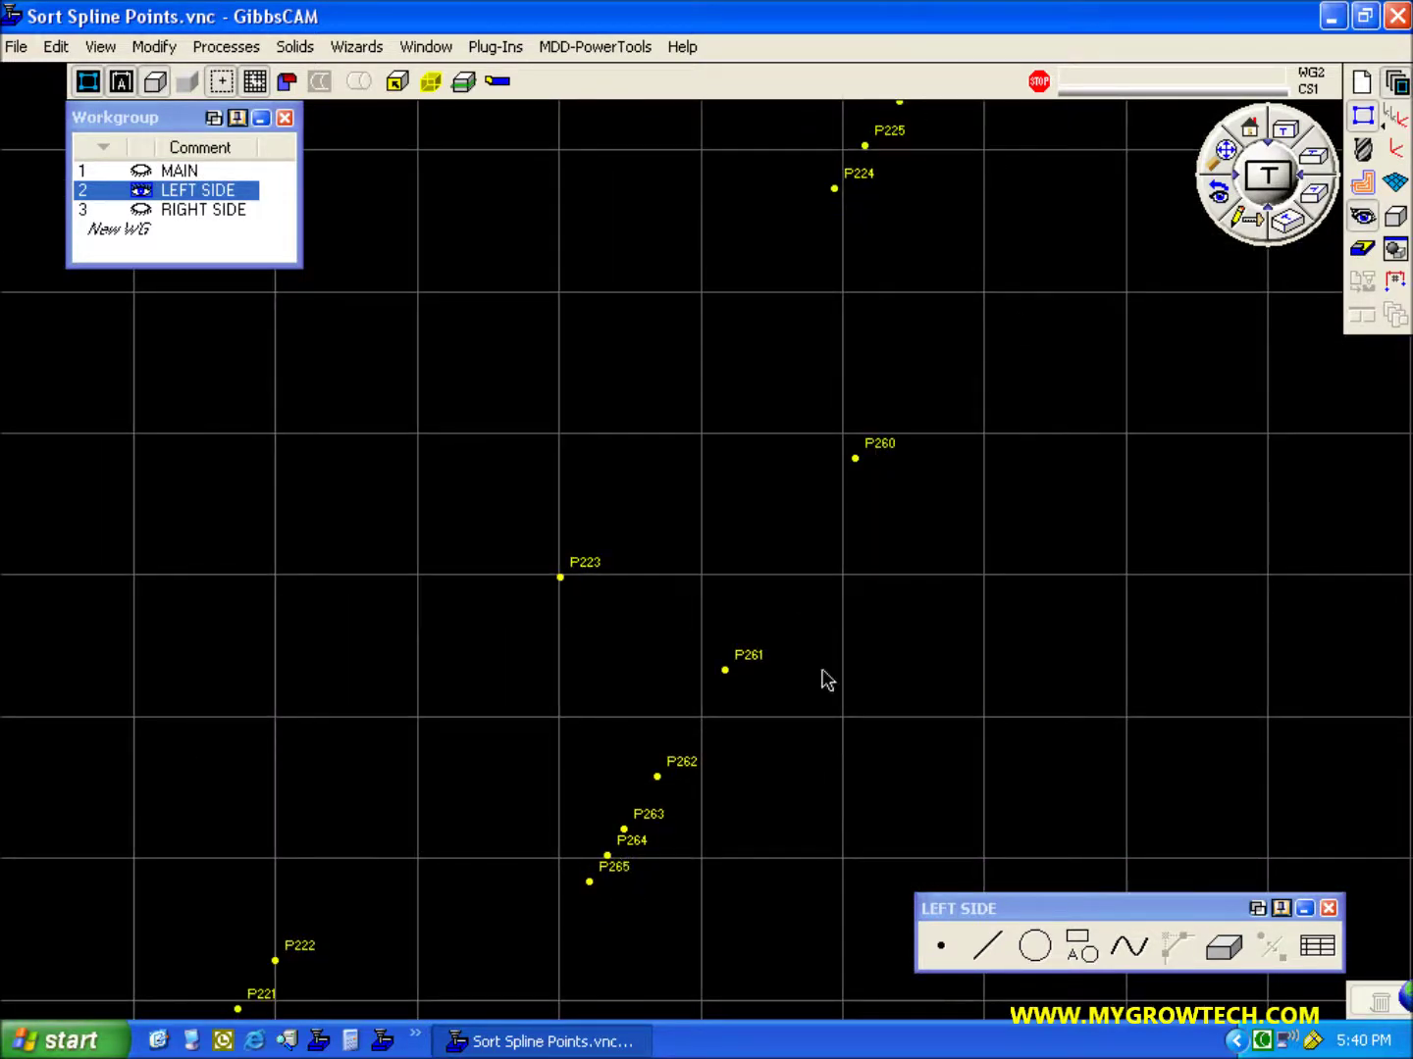
click(1226, 152)
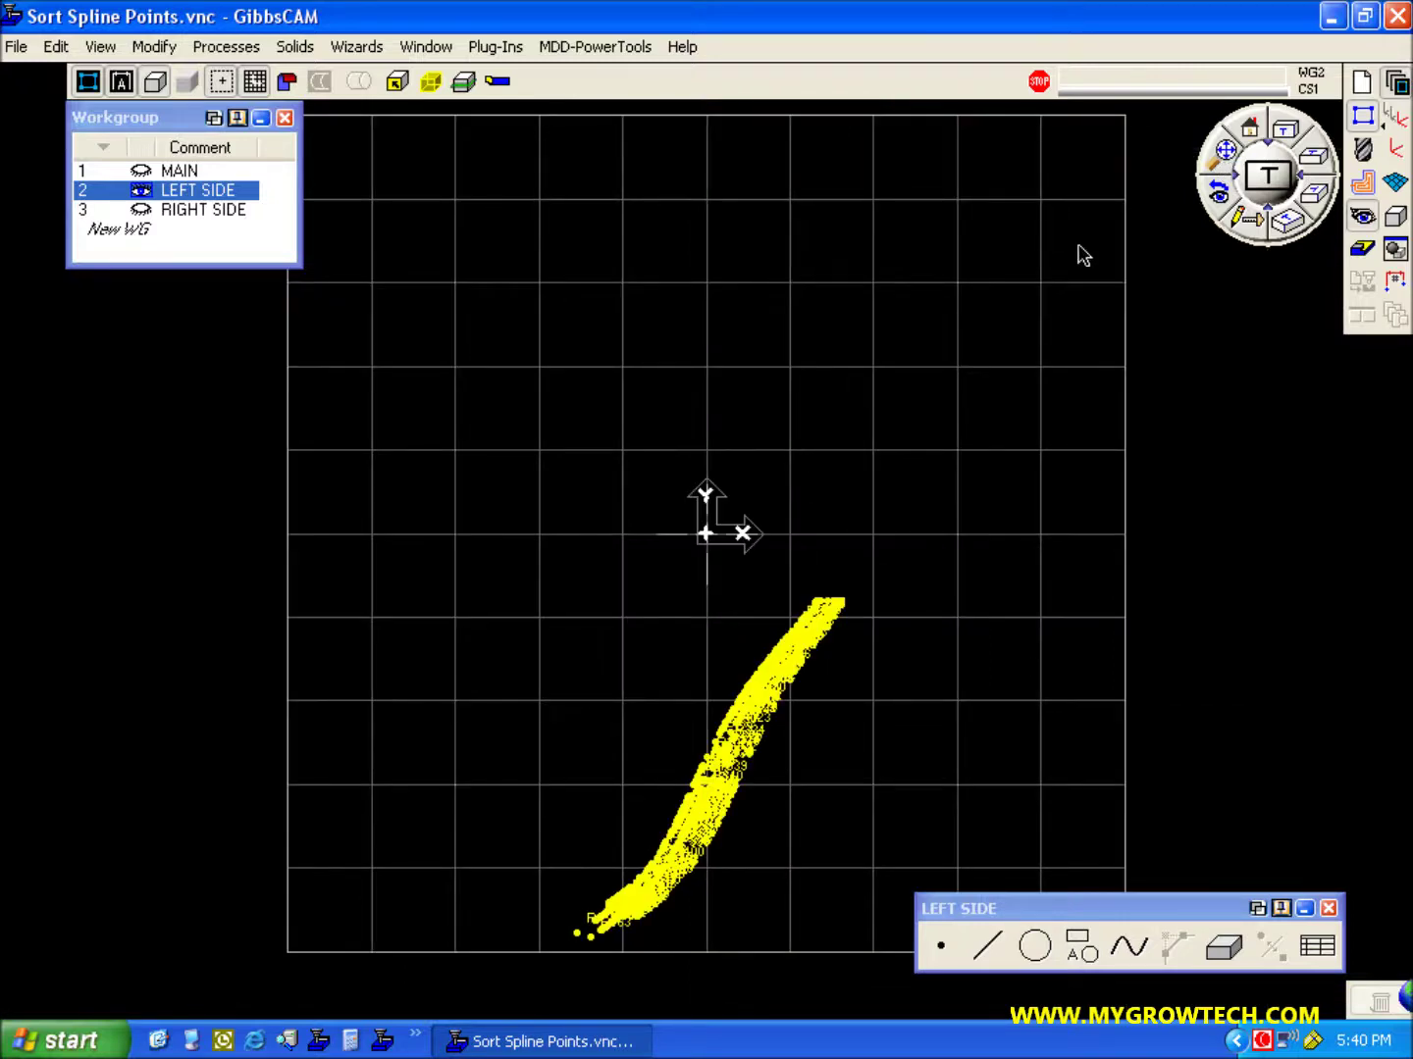
click(103, 47)
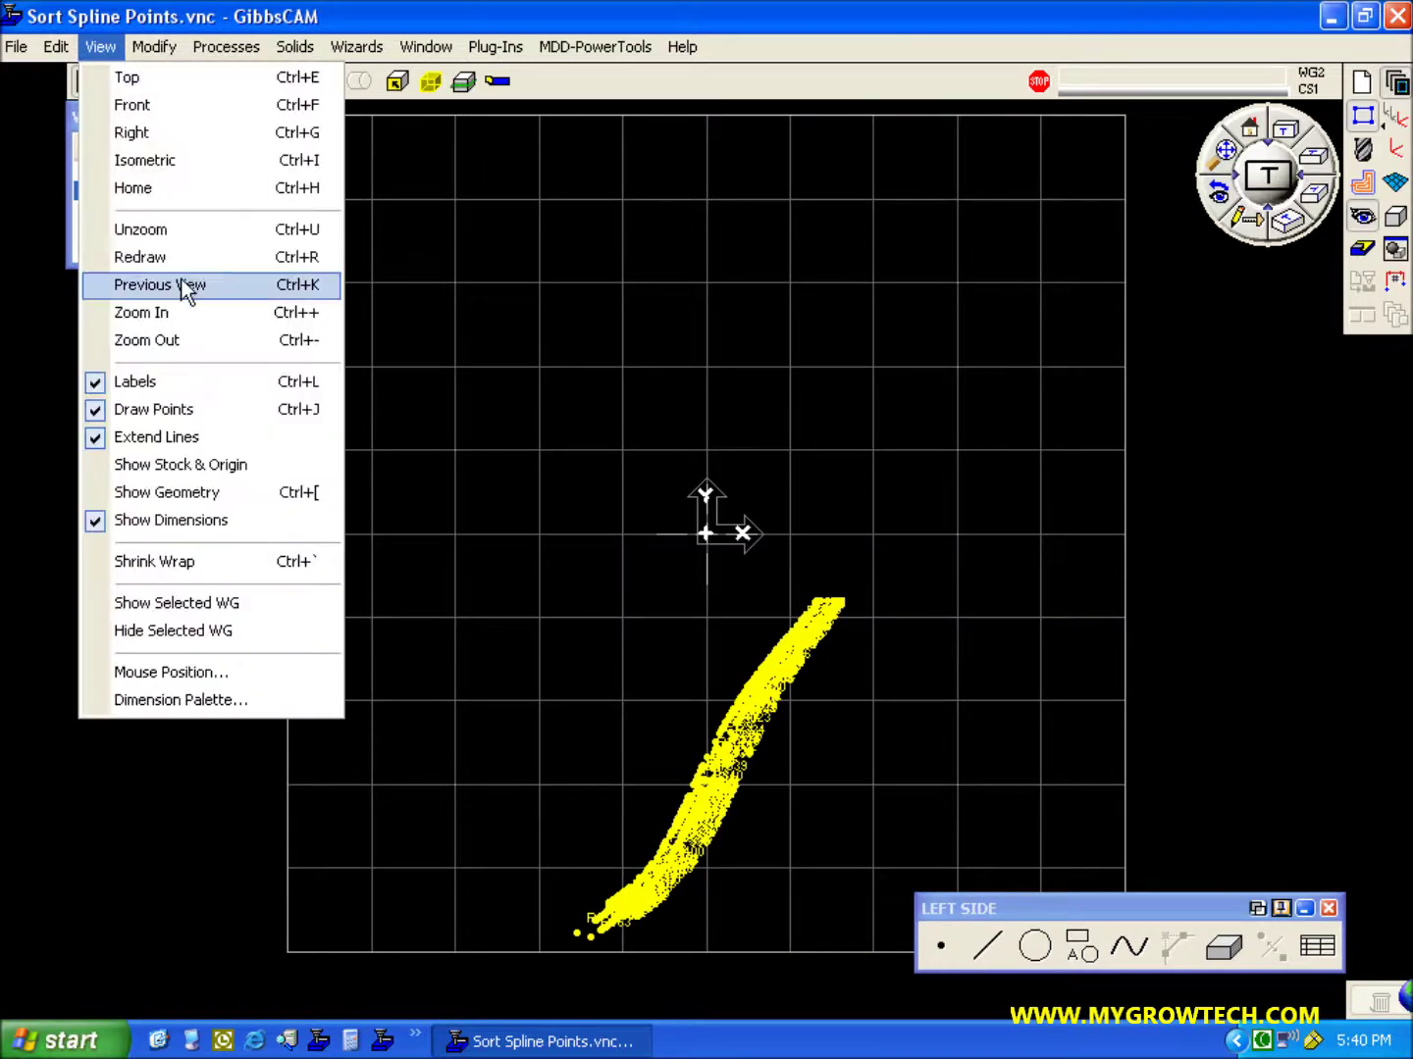
click(208, 382)
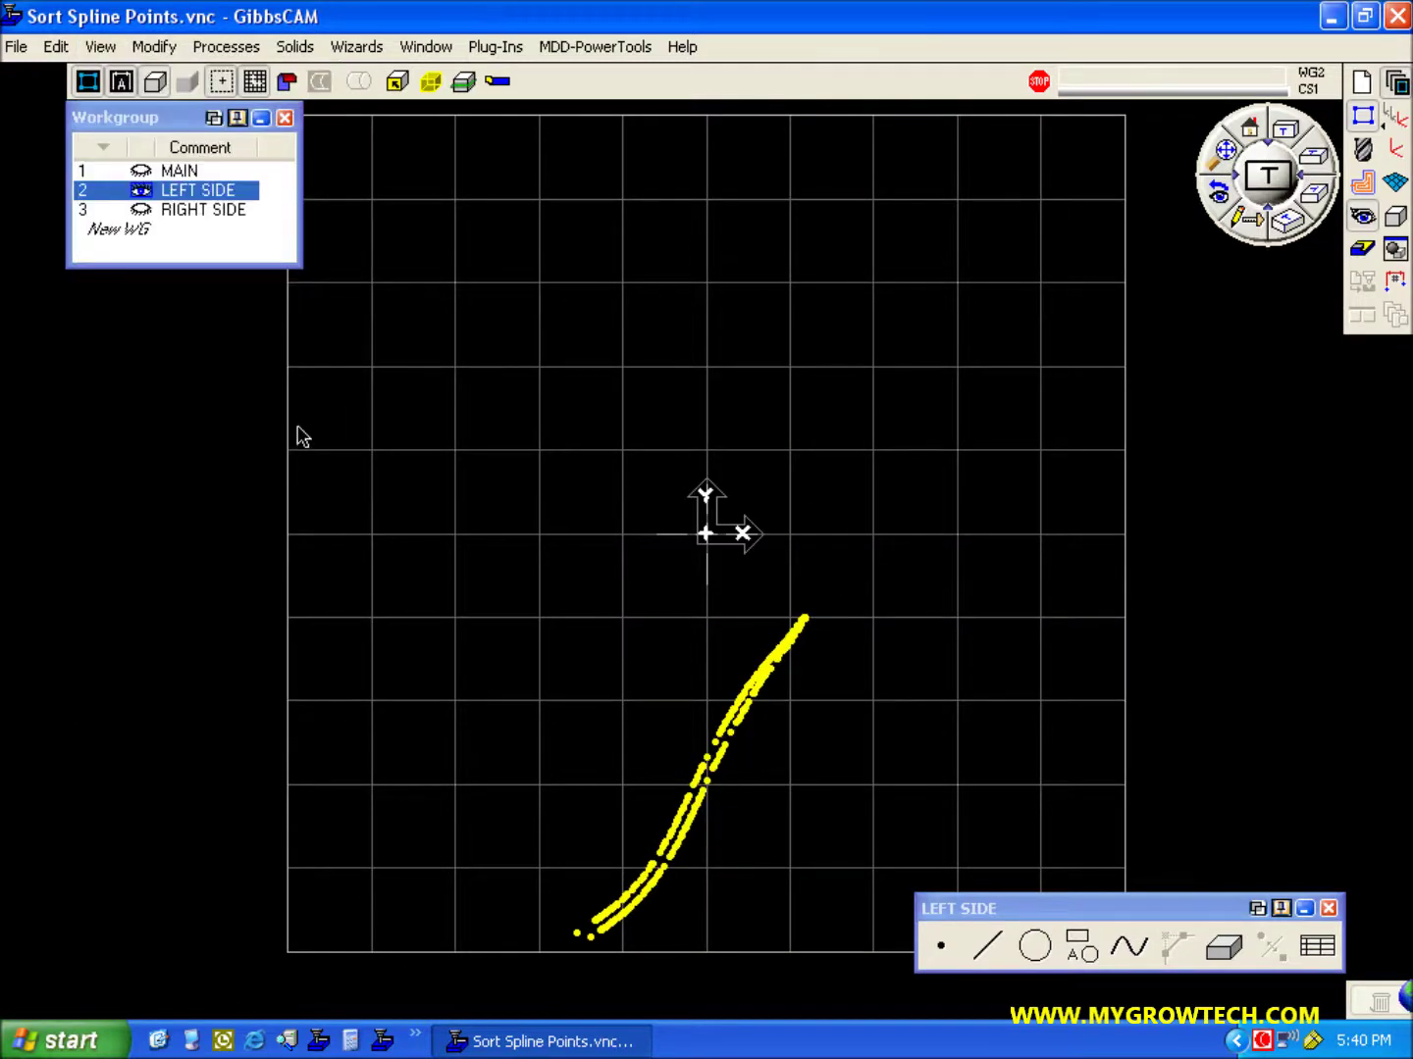
Create a Foley's spline with tolerance 0 through all LEFT SIDE points, and turn off the display of points
click(56, 47)
click(113, 214)
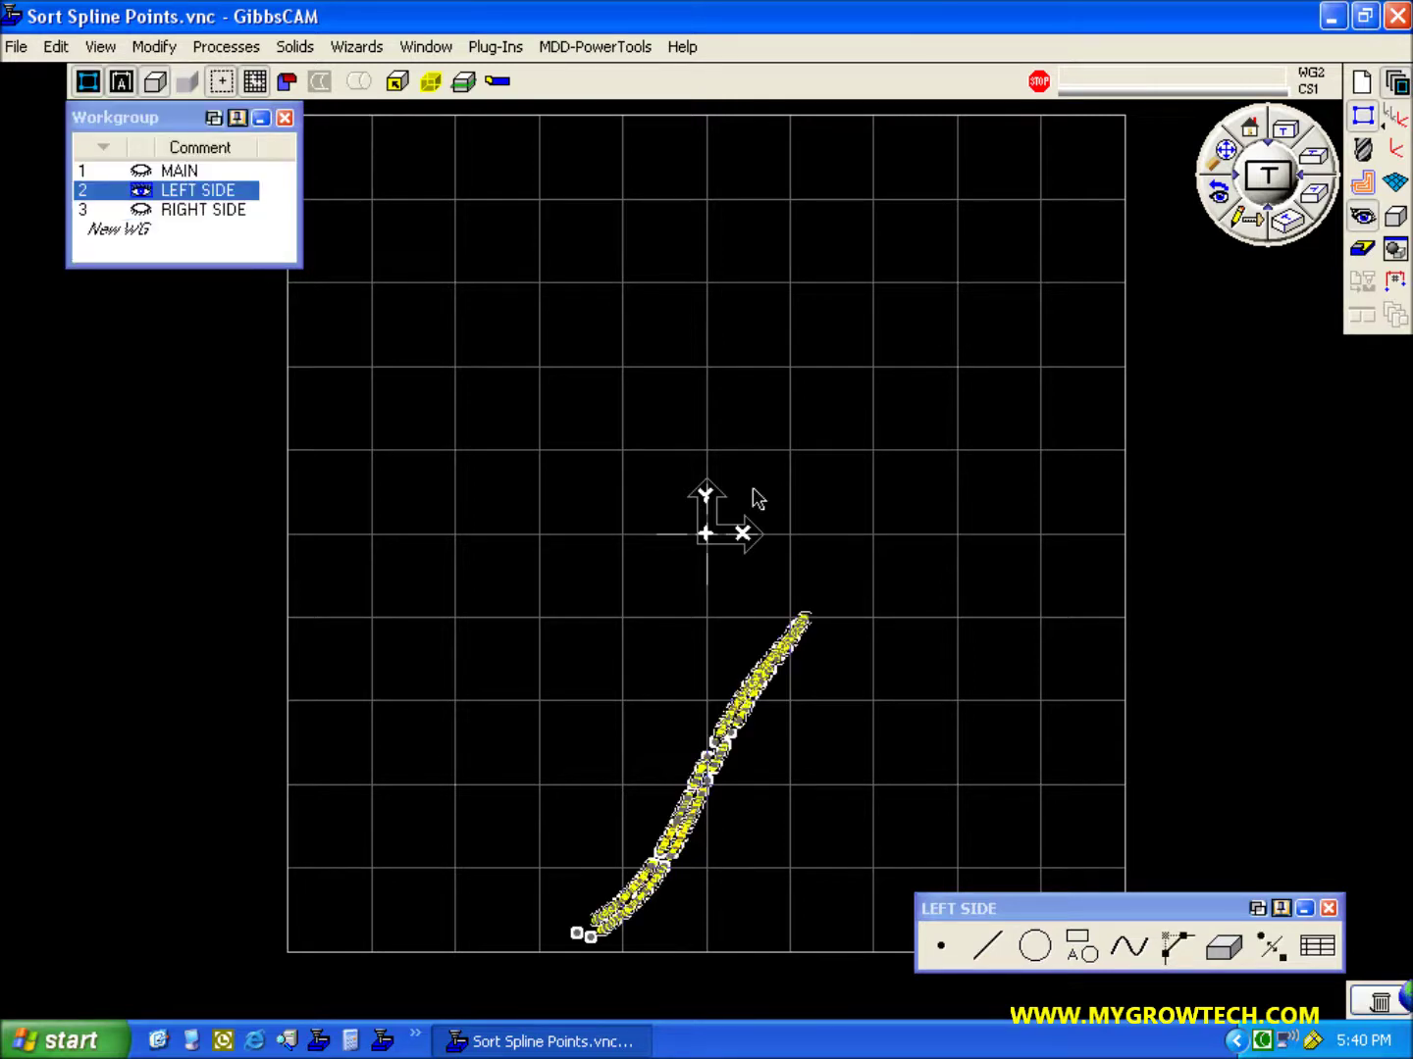
click(1126, 944)
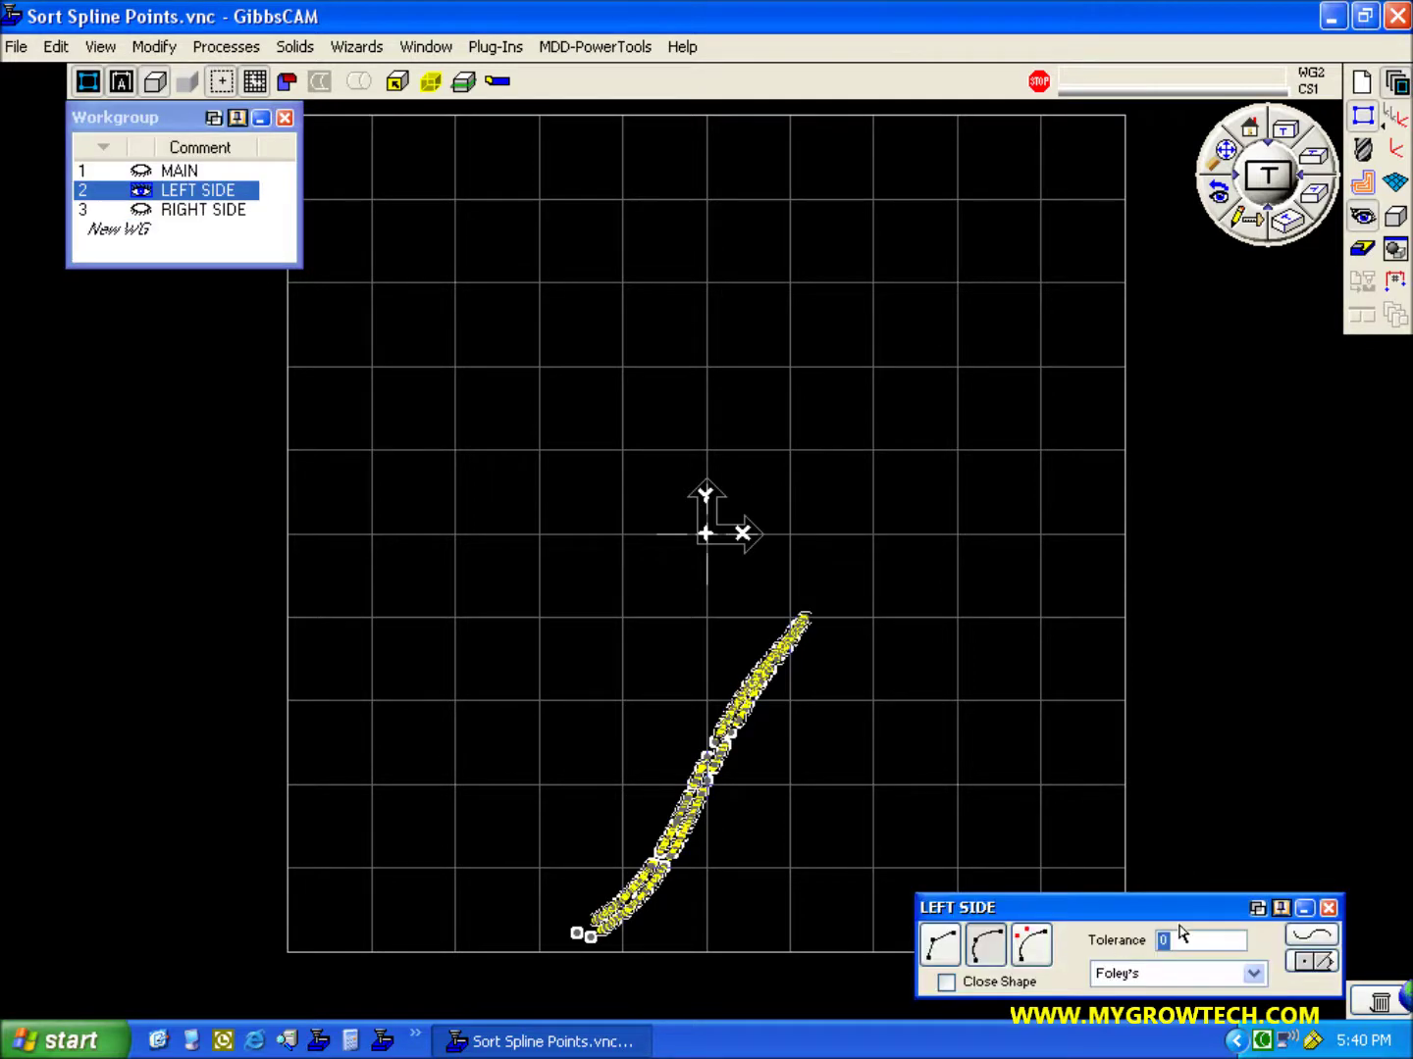
click(1313, 943)
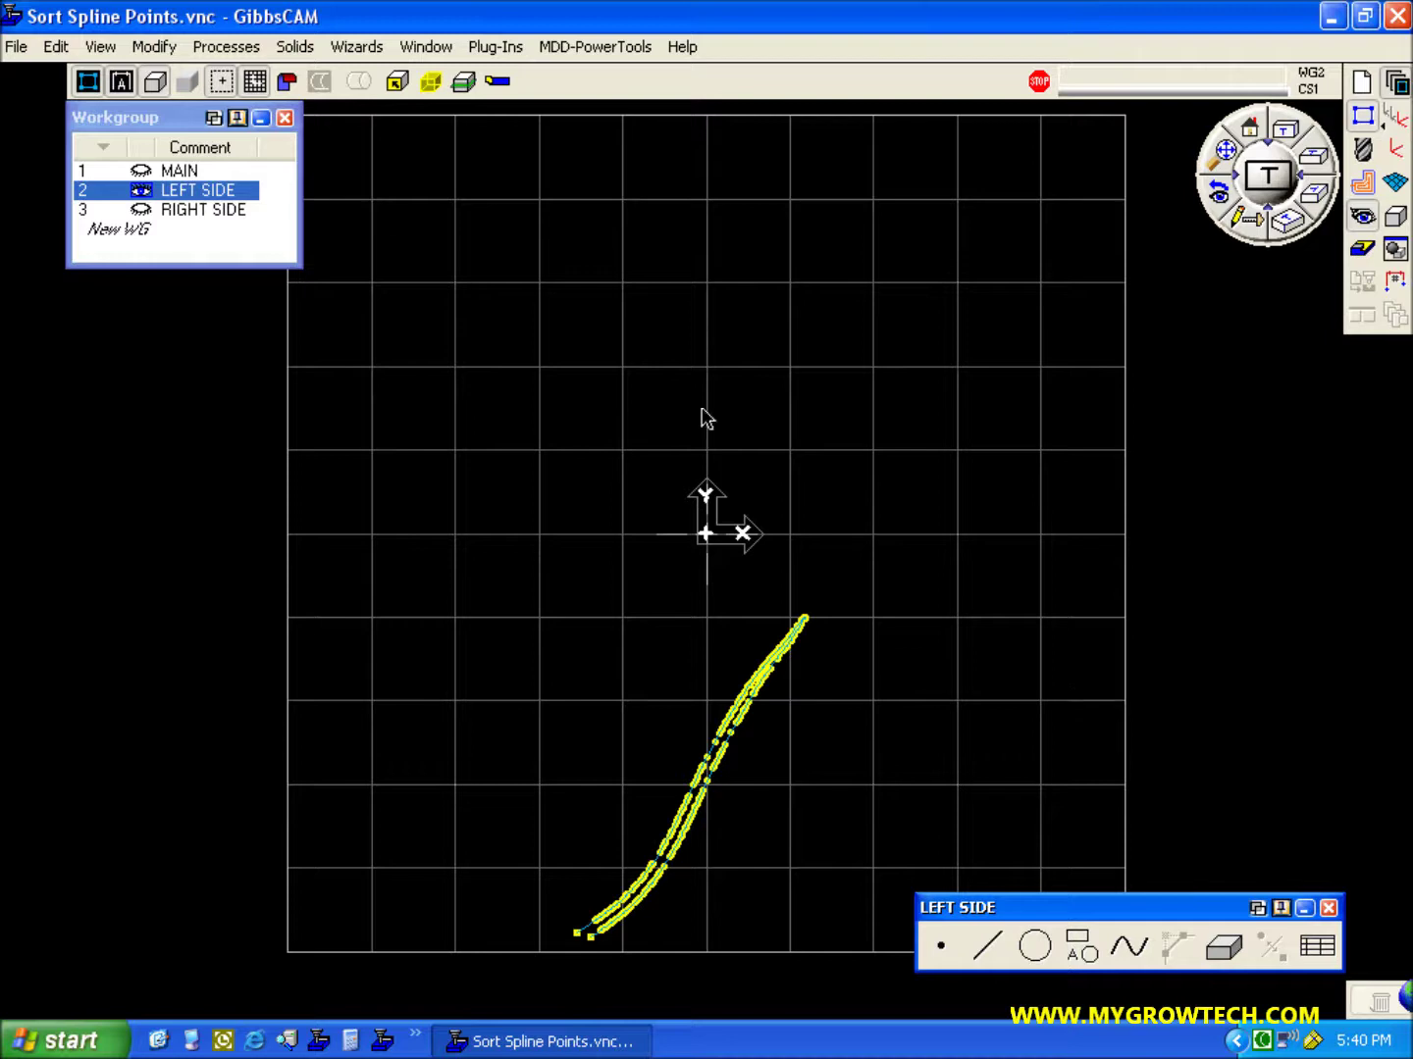
click(90, 50)
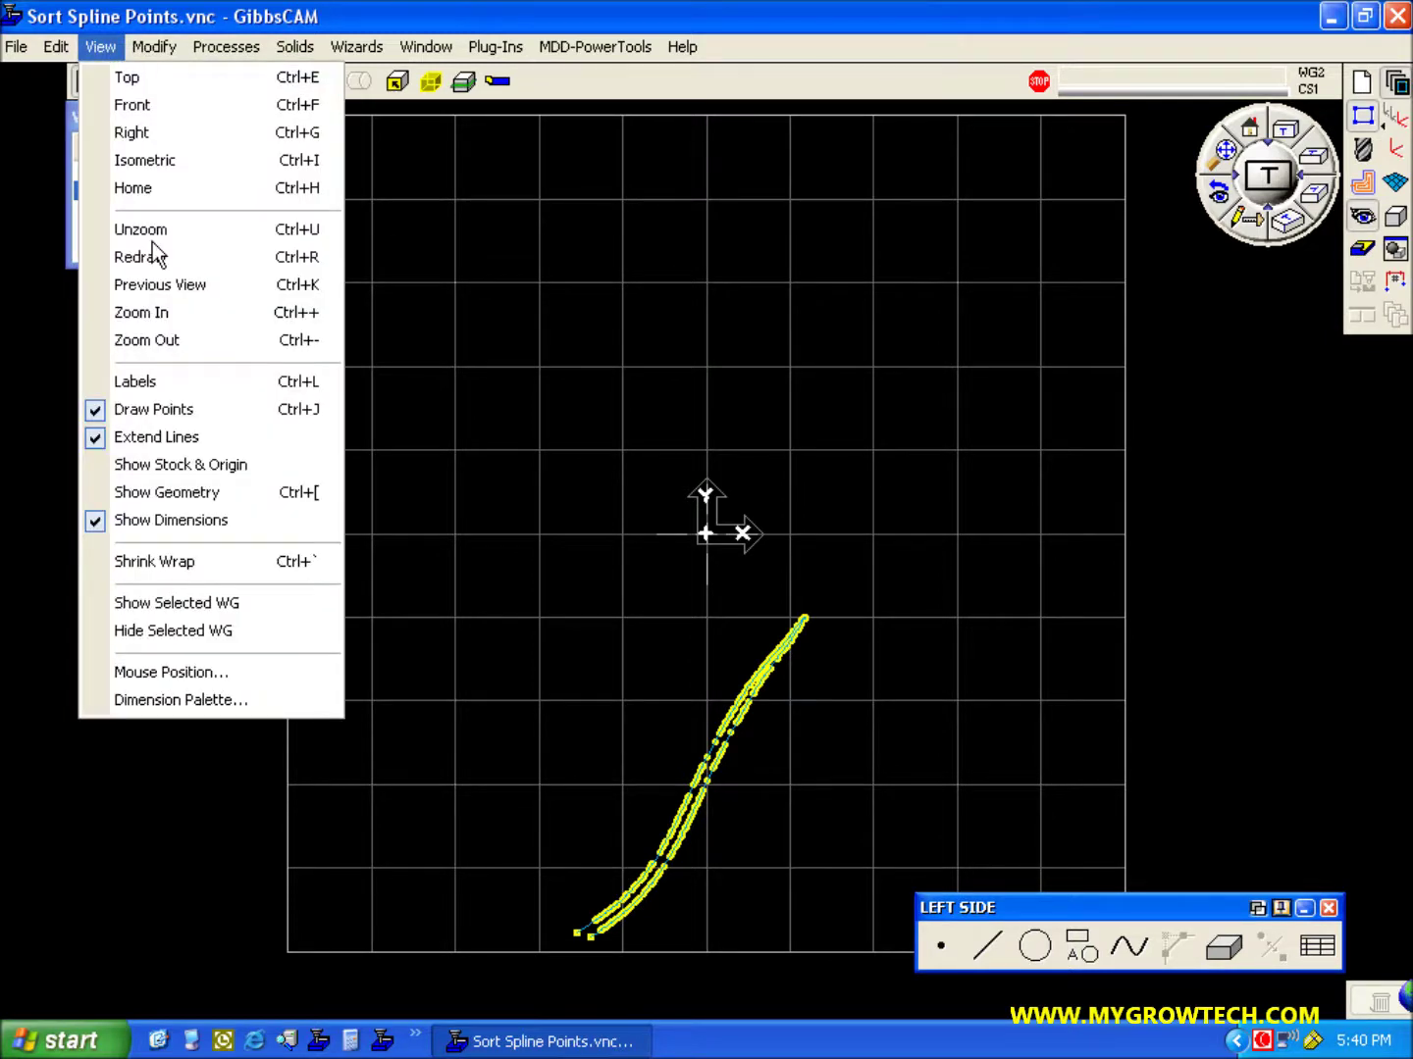
click(154, 409)
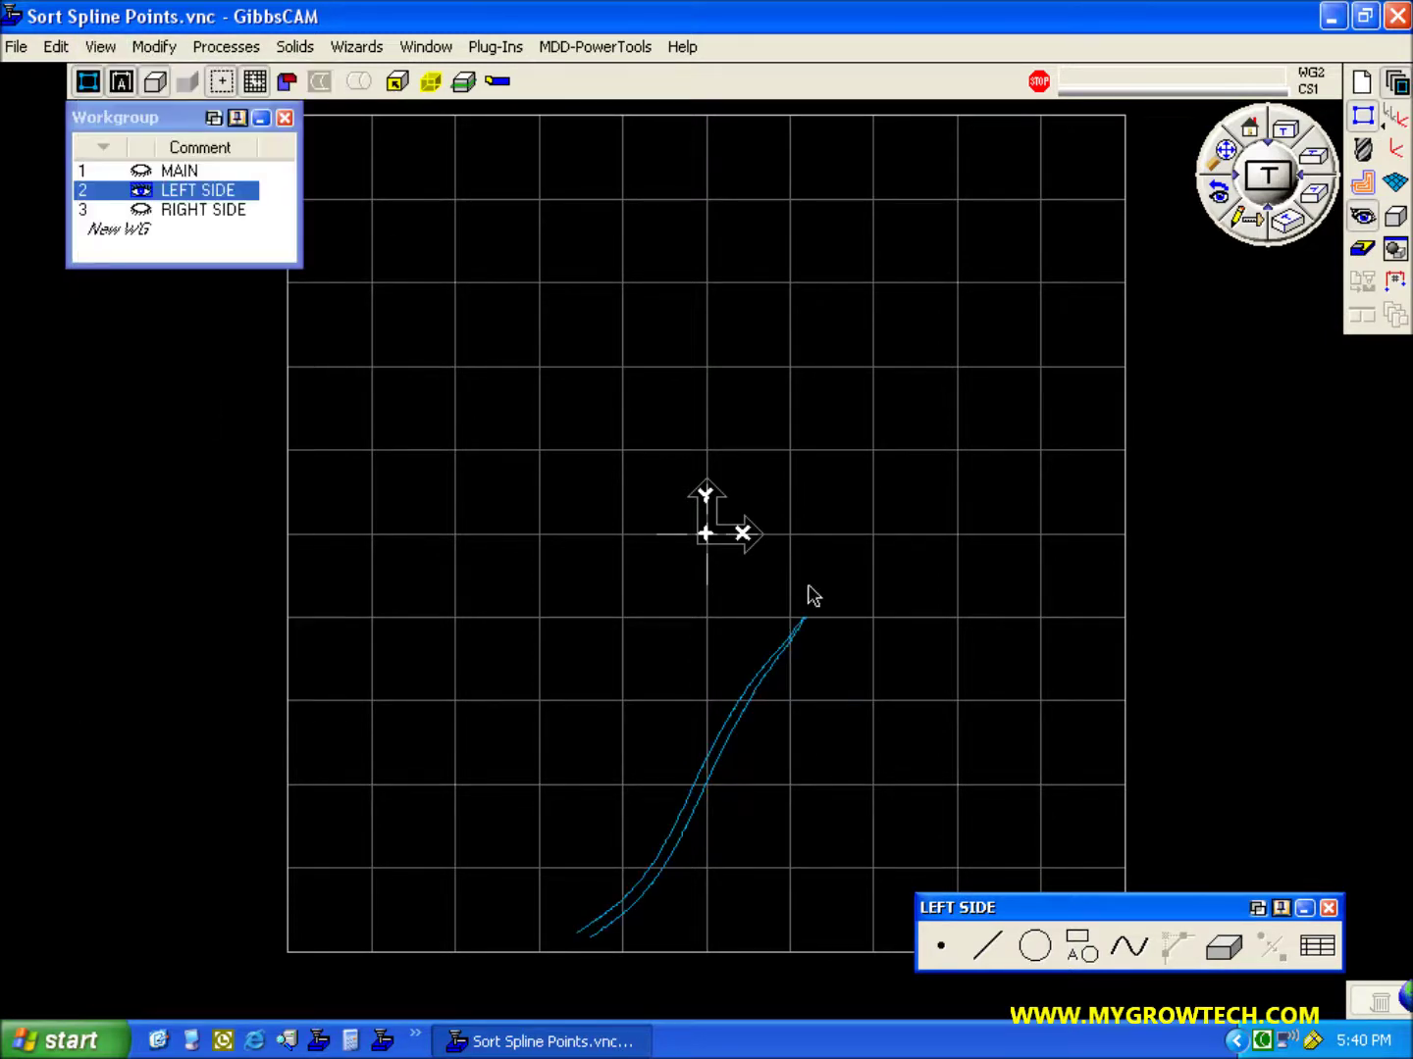
Check the new spline by selecting it, restore the solid from the Body Bag, and inspect the spline along its slot in a rotated view
mouse_move(772, 852)
middle_down()
mouse_move(719, 706)
mouse_move(520, 410)
mouse_move(573, 504)
middle_up()
click(712, 789)
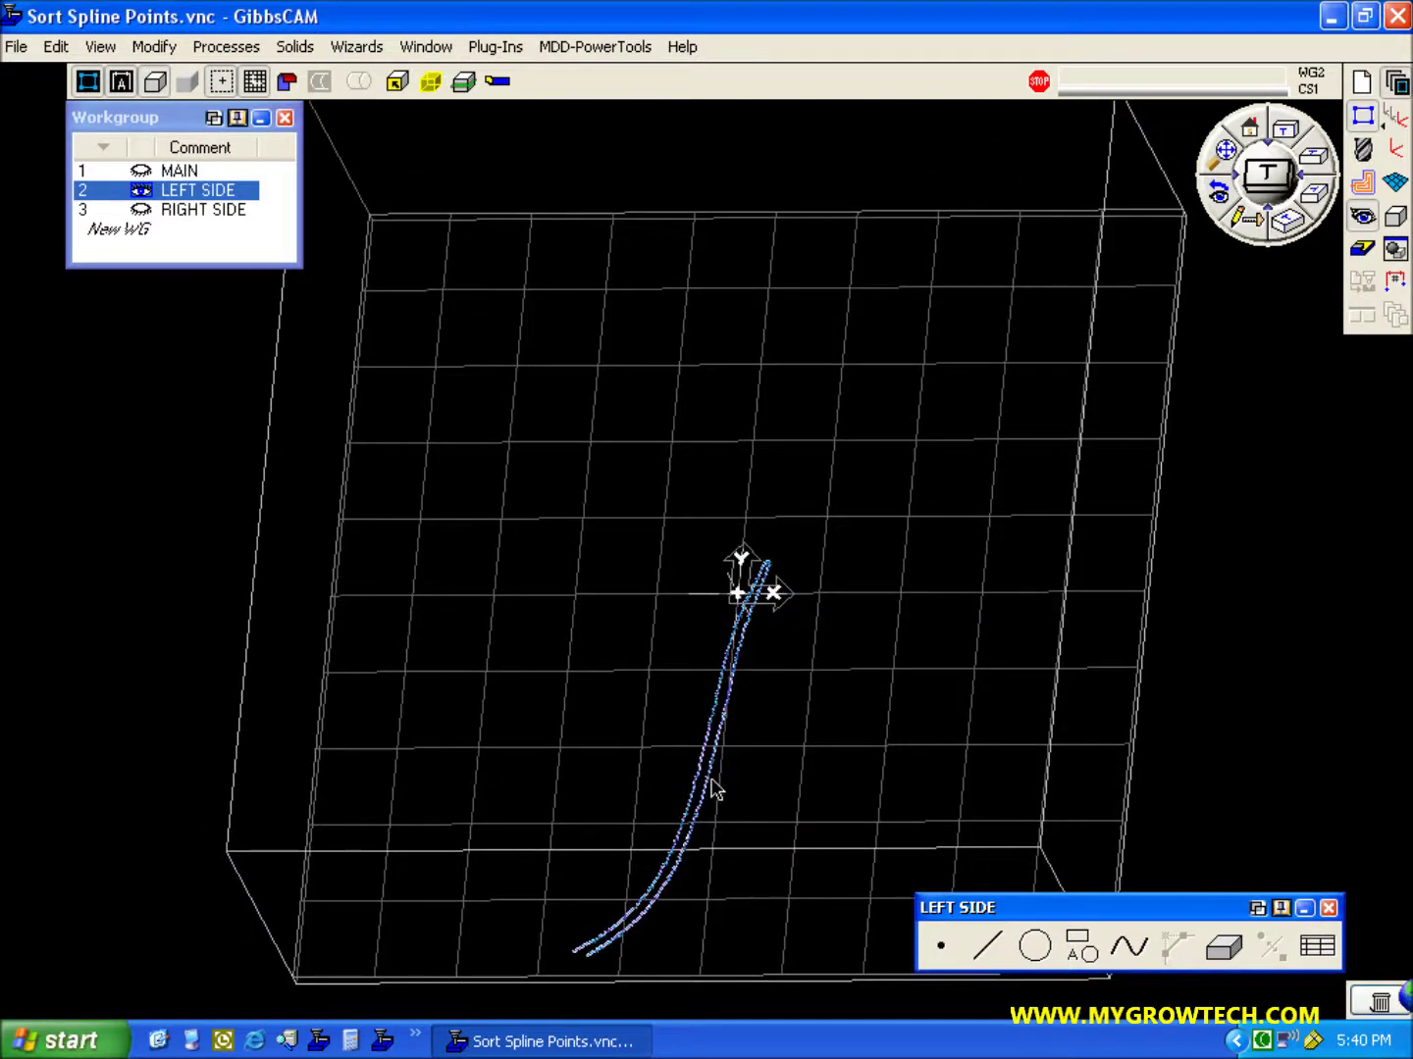
click(846, 796)
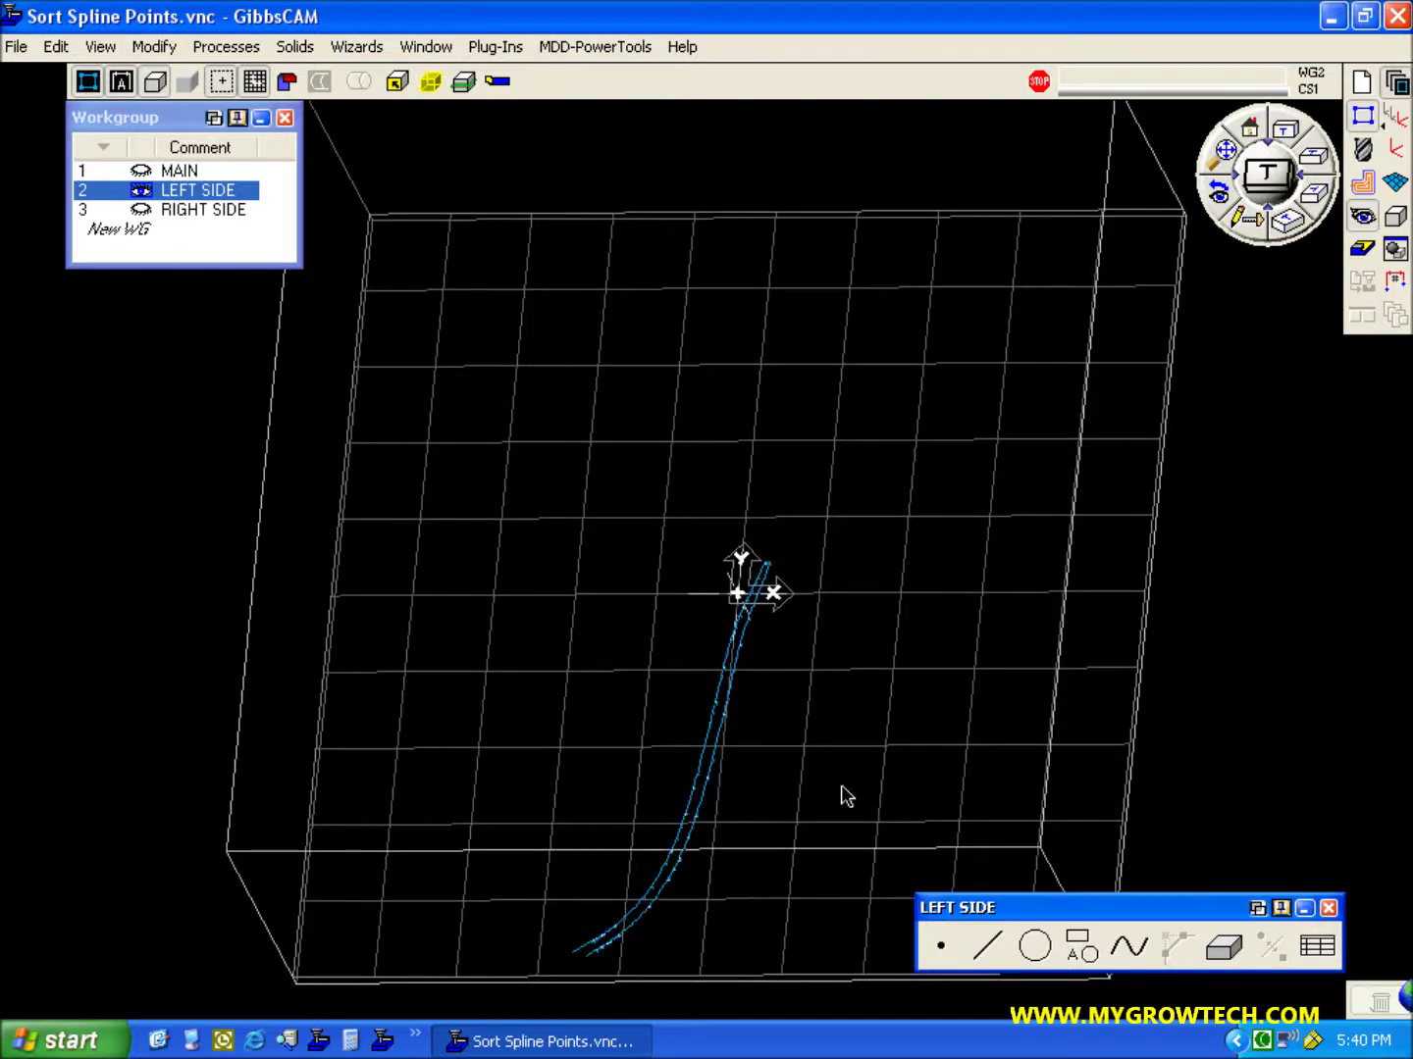
click(1393, 250)
double_click(73, 832)
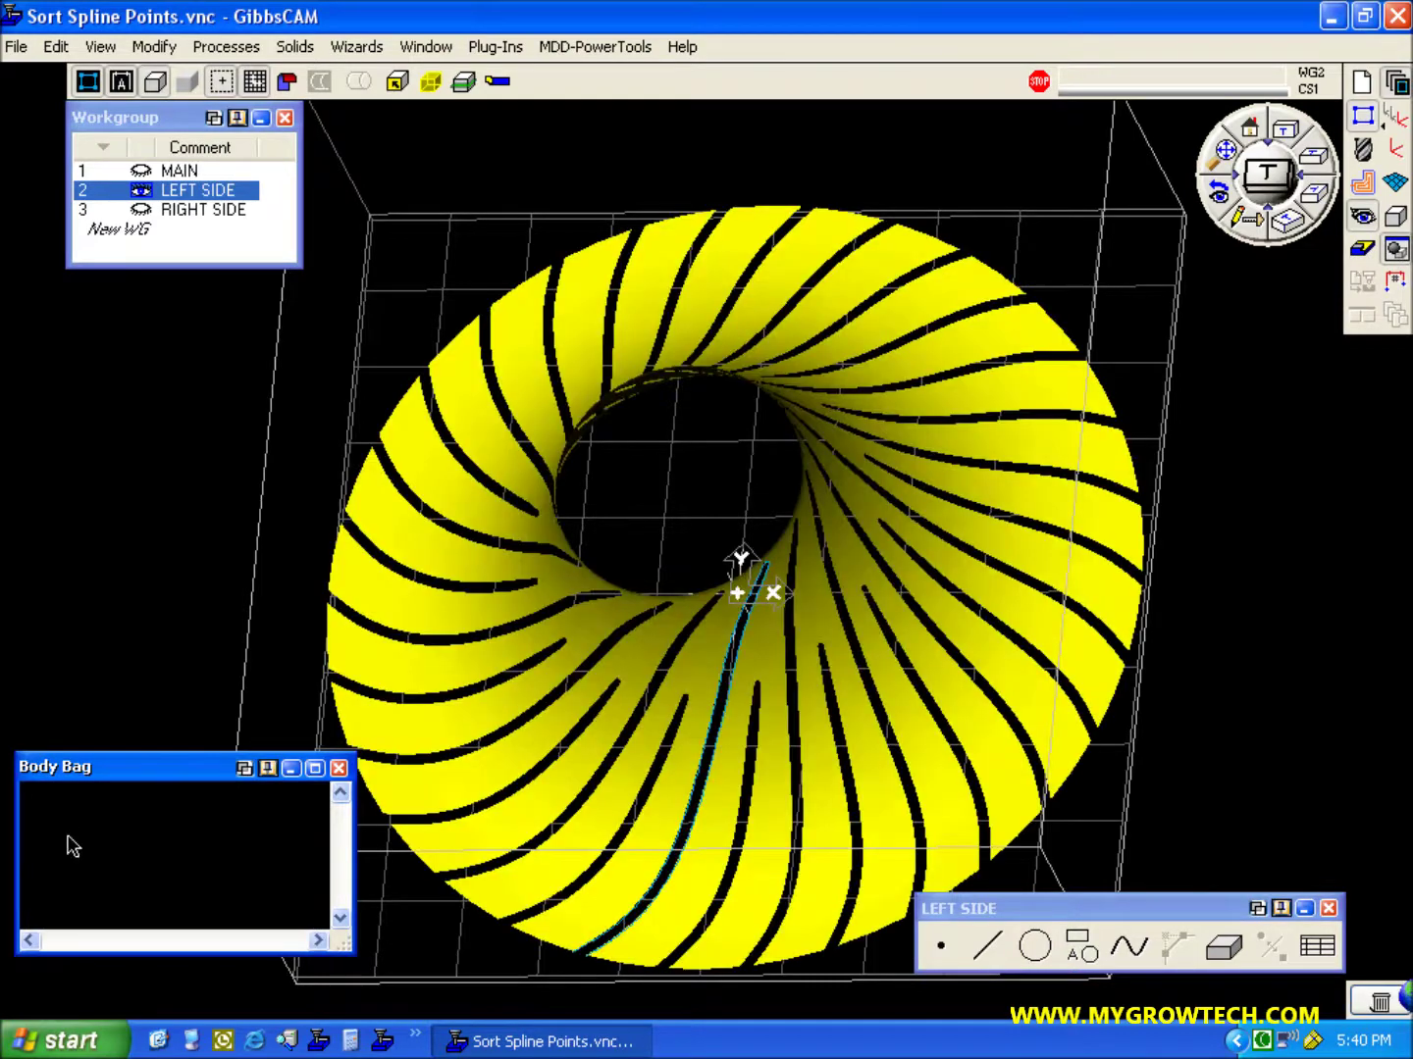
click(338, 768)
middle_drag(722, 965, 365, 448)
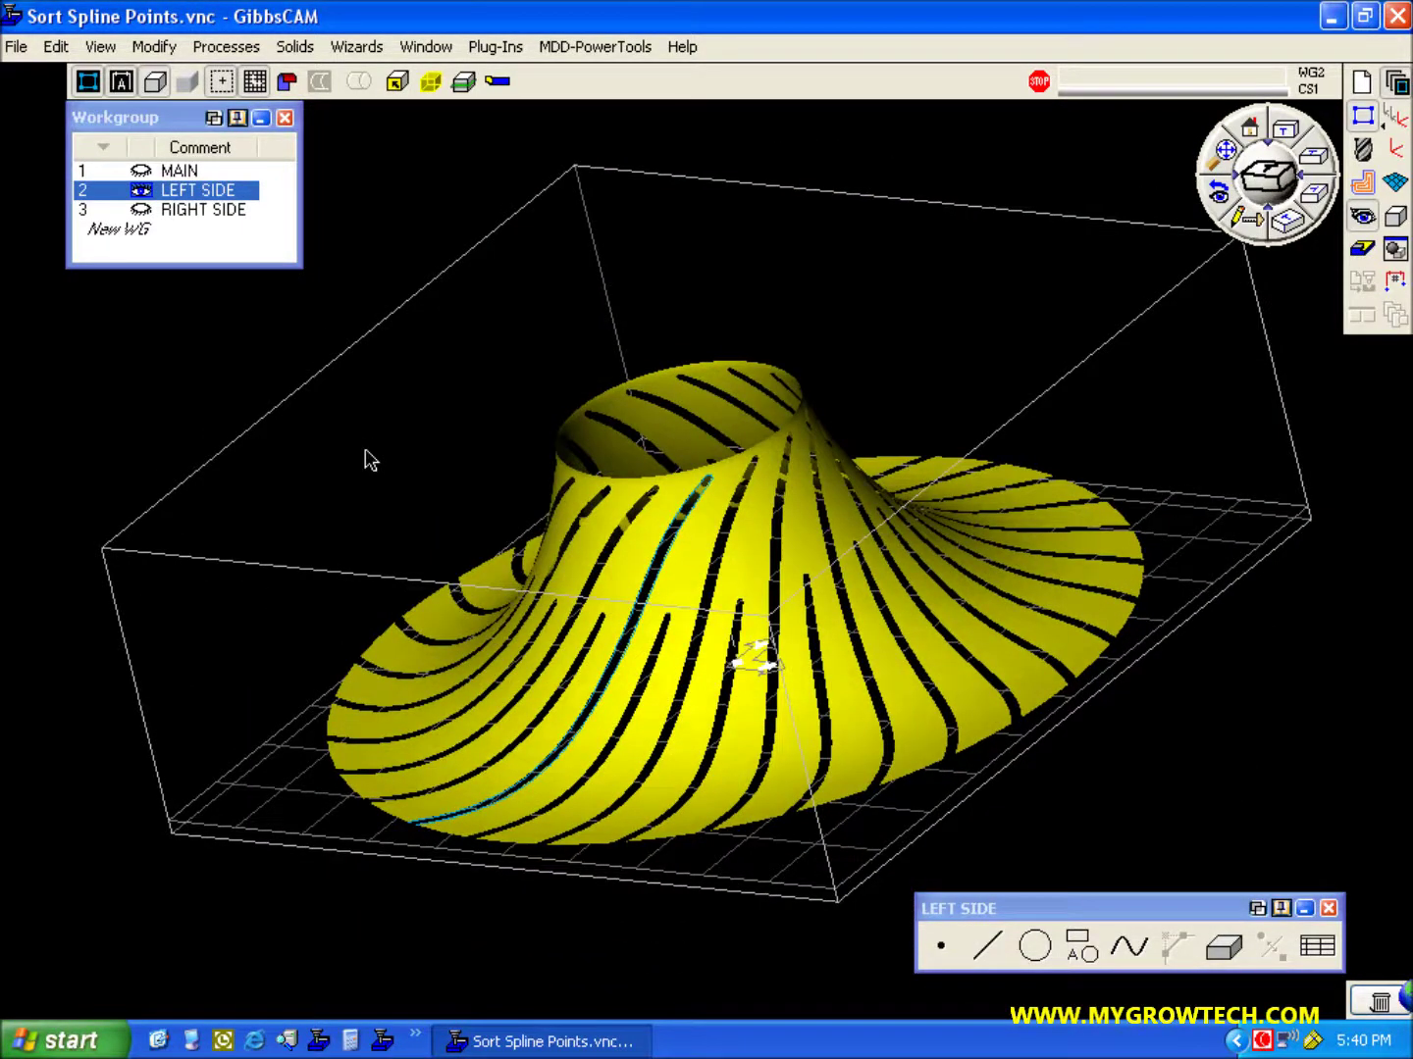